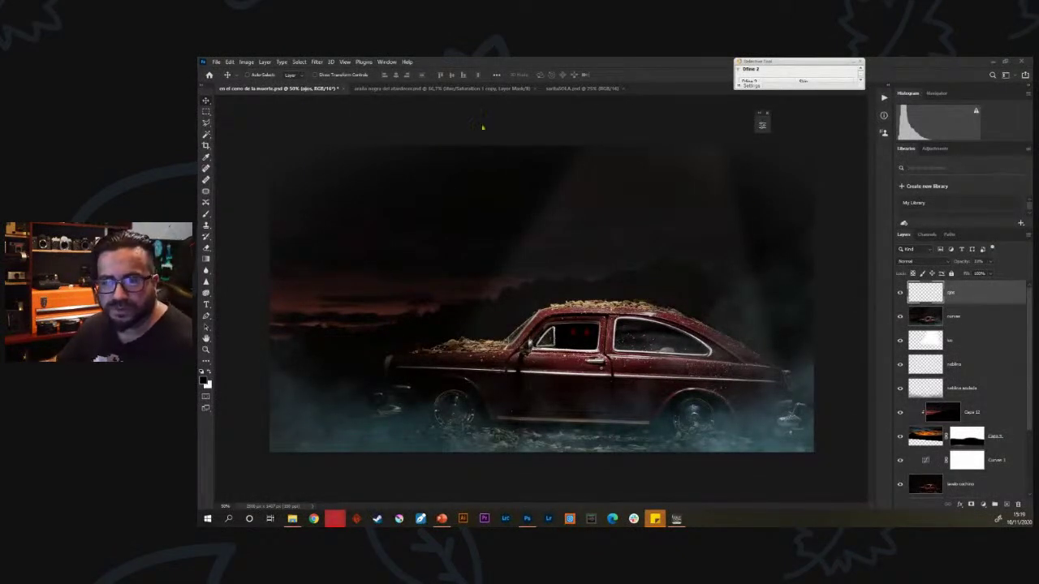
# Collapse the Selective Tool panel and hide all layers above Capa 2, from the ojos layer down to Capa 3
pyautogui.click(854, 62)
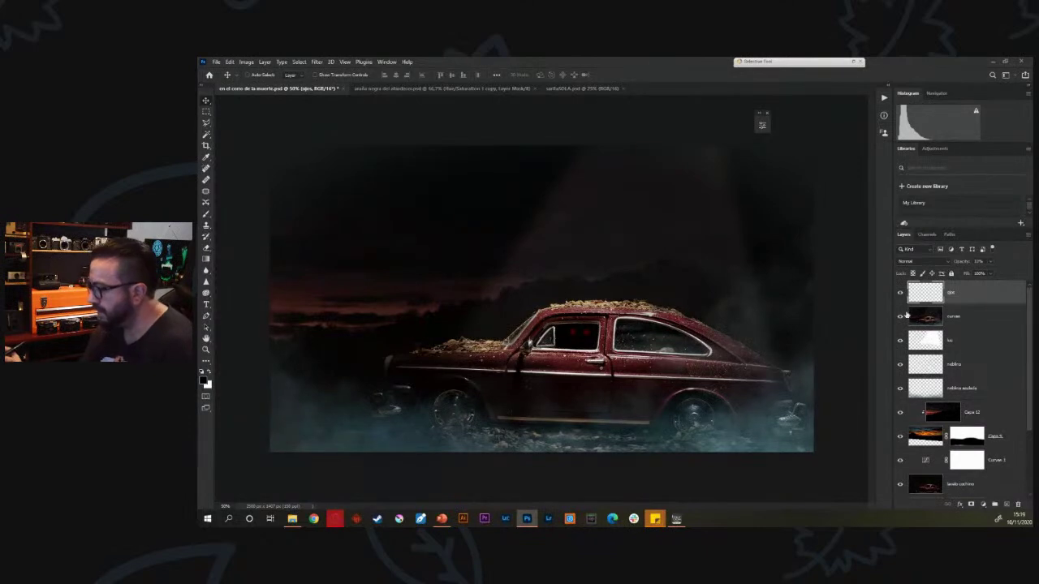
pyautogui.moveTo(900, 294); pyautogui.dragTo(899, 479)
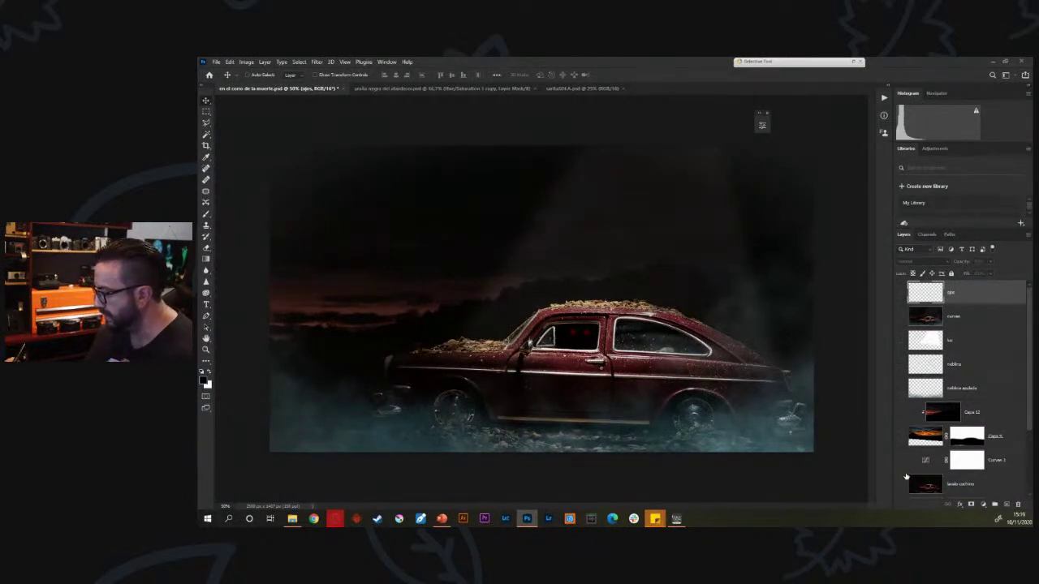
pyautogui.moveTo(1029, 331); pyautogui.dragTo(1029, 398)
pyautogui.moveTo(900, 417); pyautogui.dragTo(903, 474)
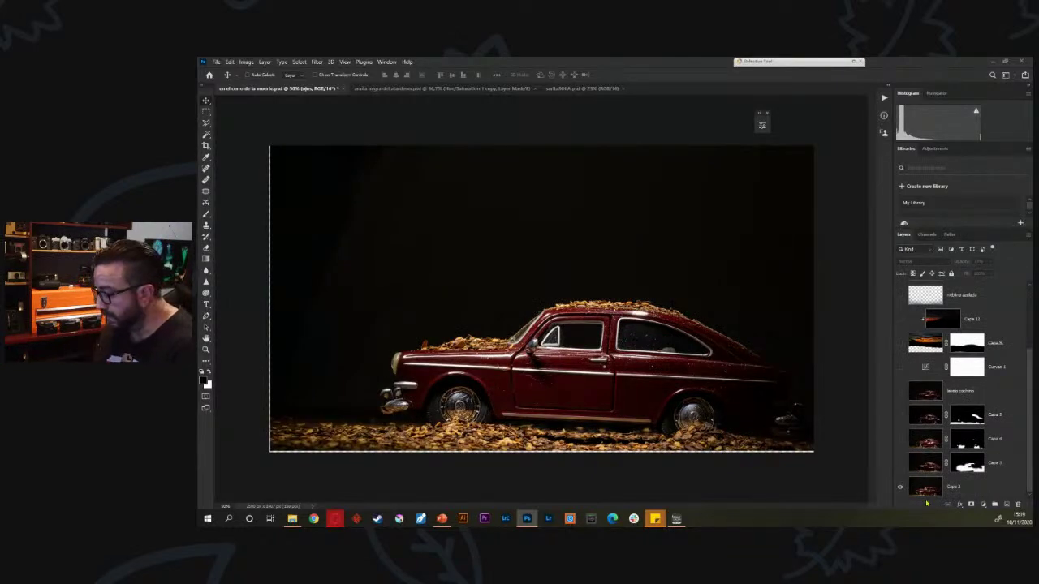
# Show the masked layers Capa 3, Capa 4 and Capa 5, plus the retouched car layer directly above them
pyautogui.click(900, 392)
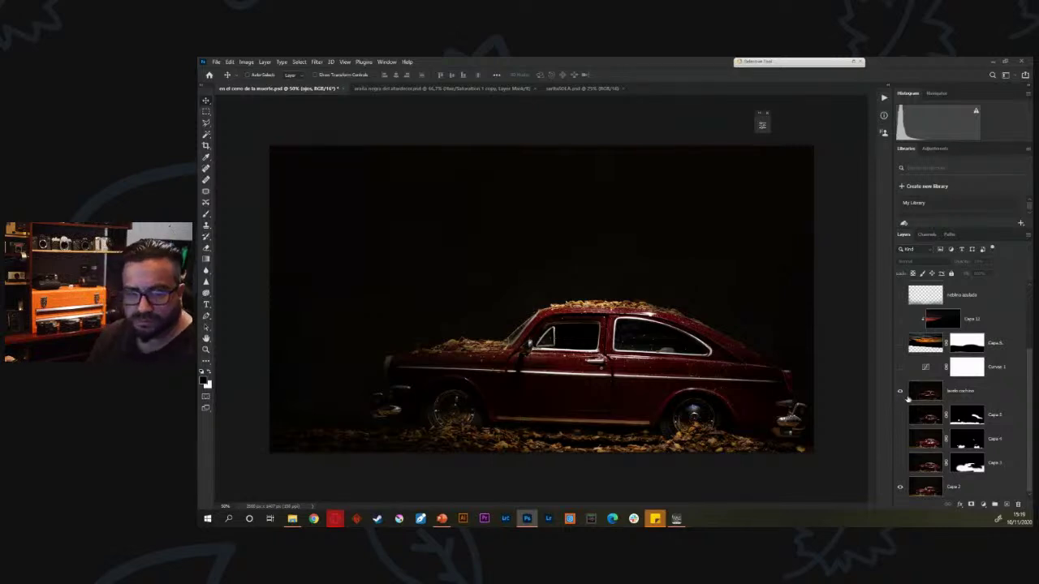
pyautogui.click(900, 392)
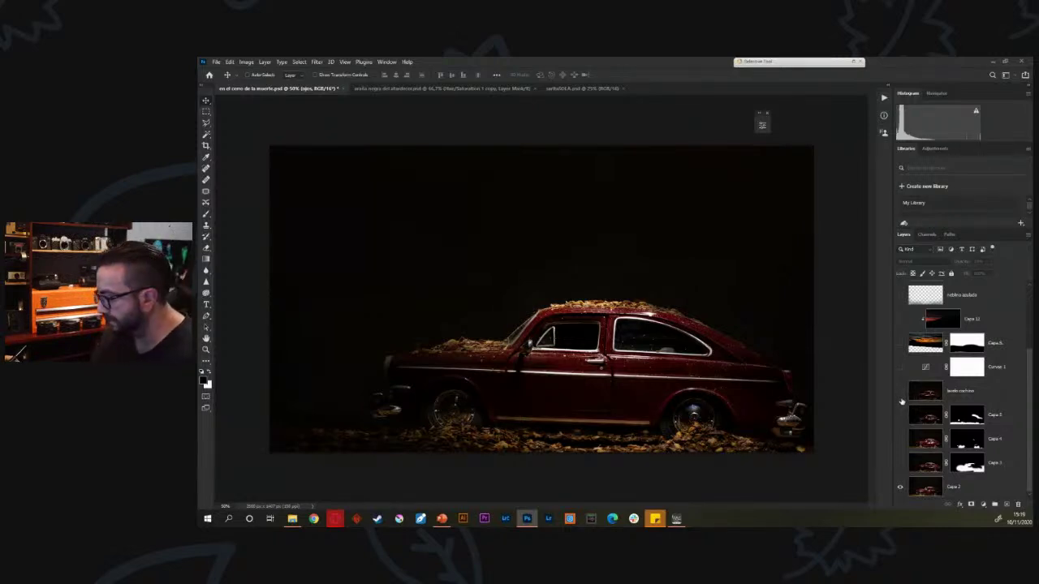
pyautogui.click(900, 463)
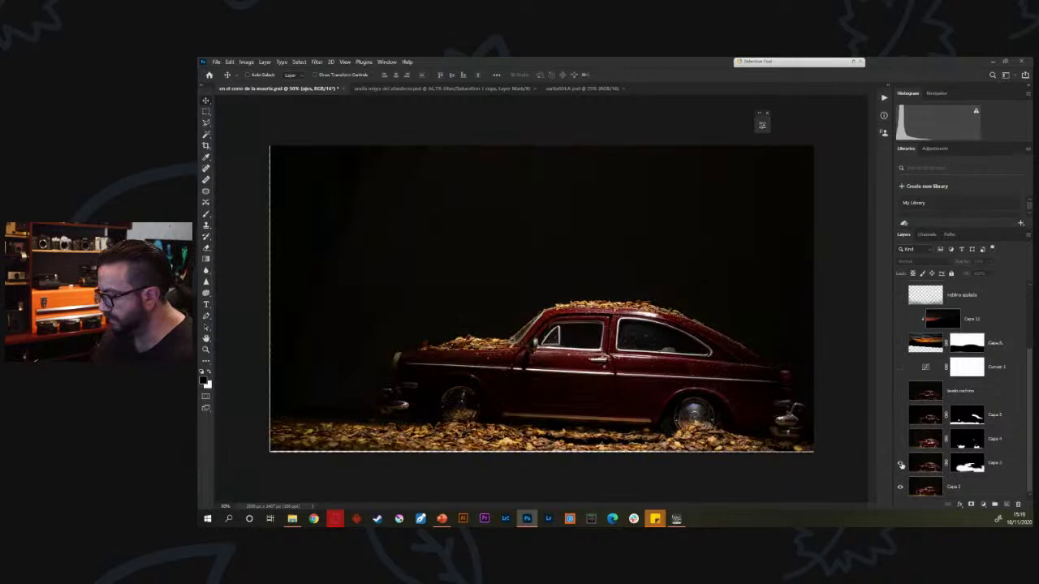
pyautogui.click(900, 415)
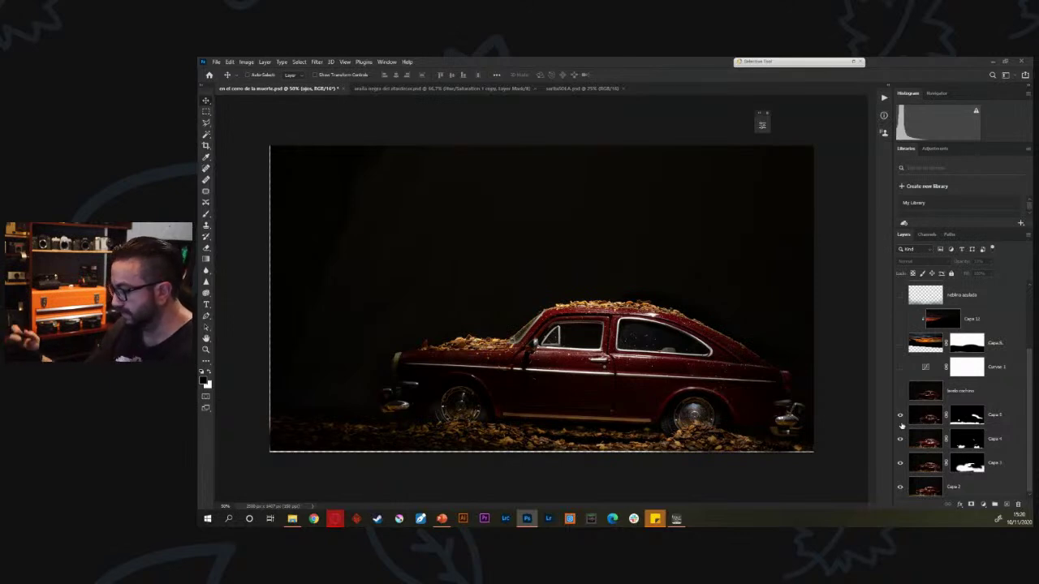
pyautogui.click(899, 391)
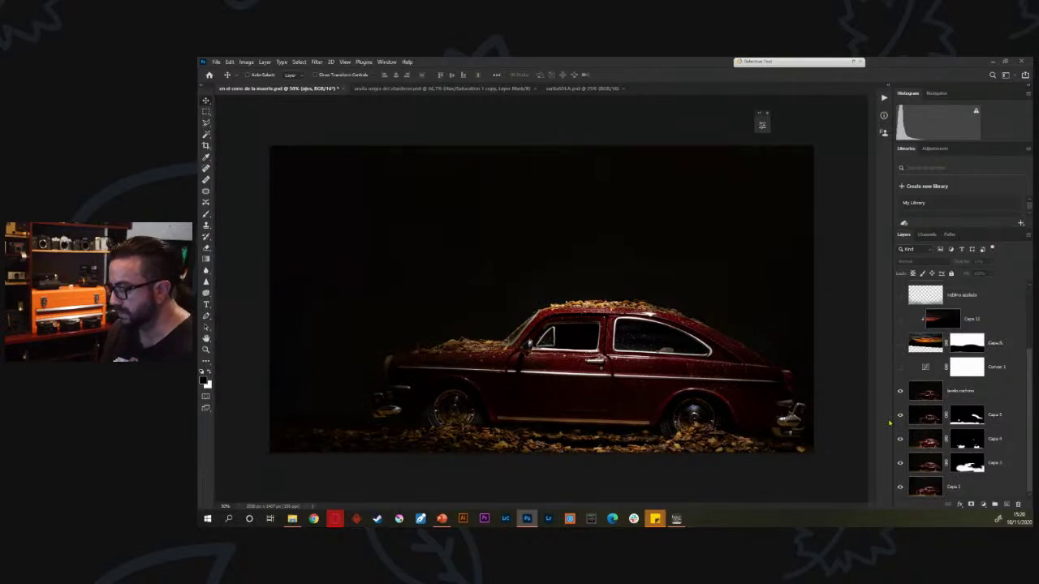
# Show the Curves adjustment, the masked sunset sky layer and the Capa 12 layer clipped to it
pyautogui.click(899, 367)
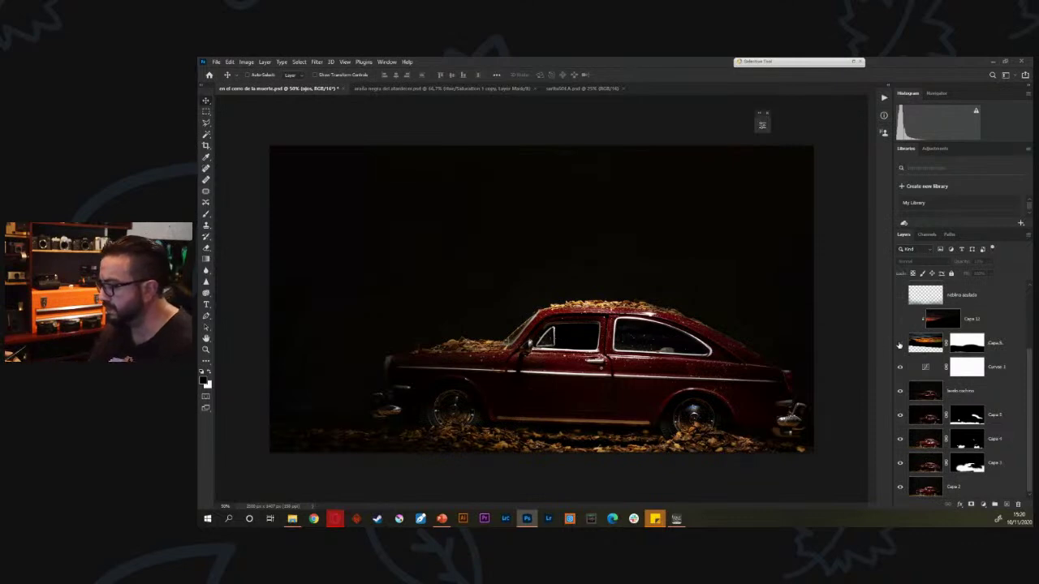
pyautogui.click(899, 343)
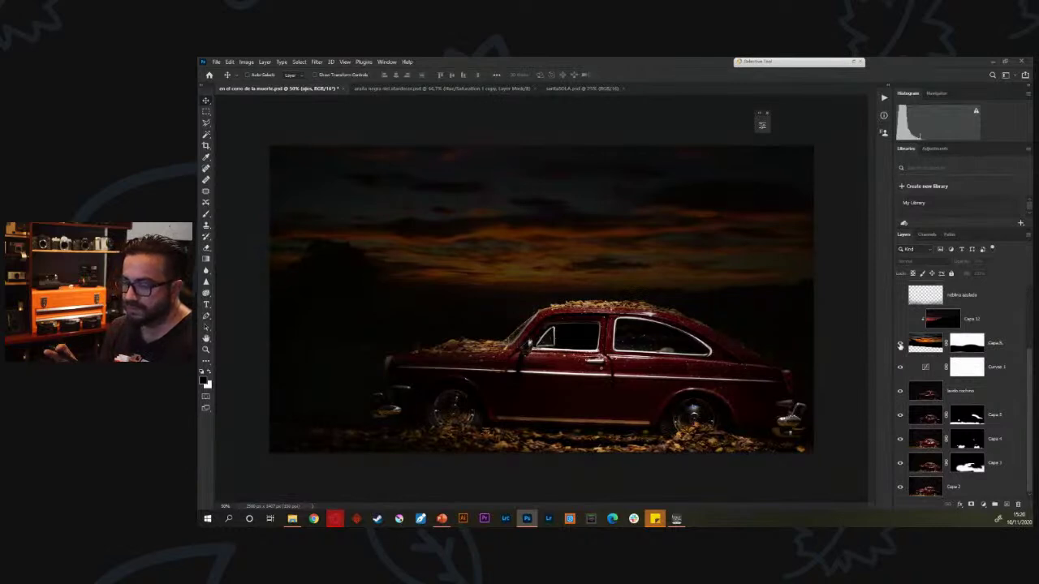
pyautogui.click(899, 318)
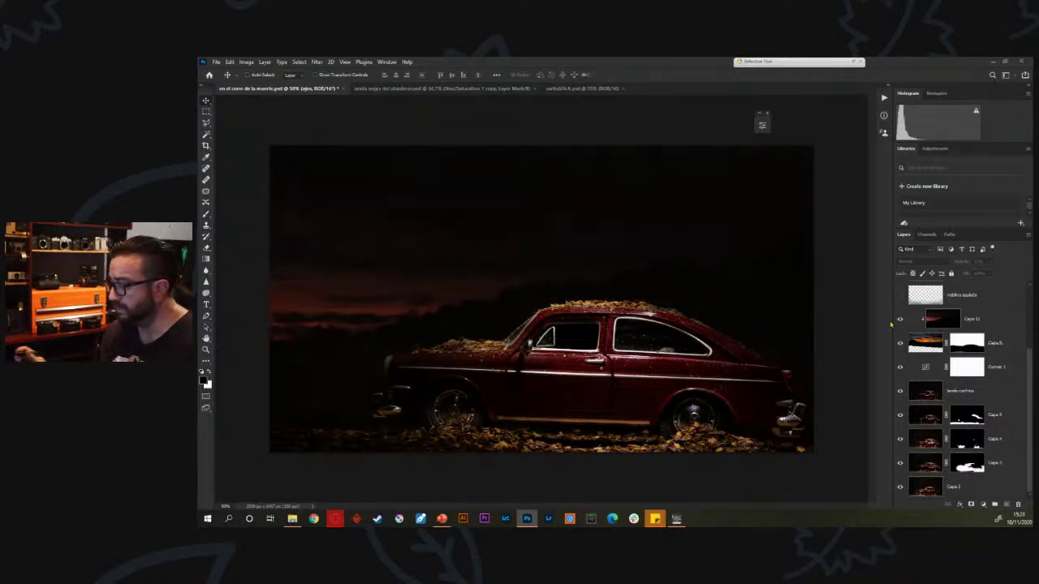
# Show the neblina azulada, neblina and luz layers and the toned car layer above them
pyautogui.scroll(3, 1029, 369)
pyautogui.click(899, 388)
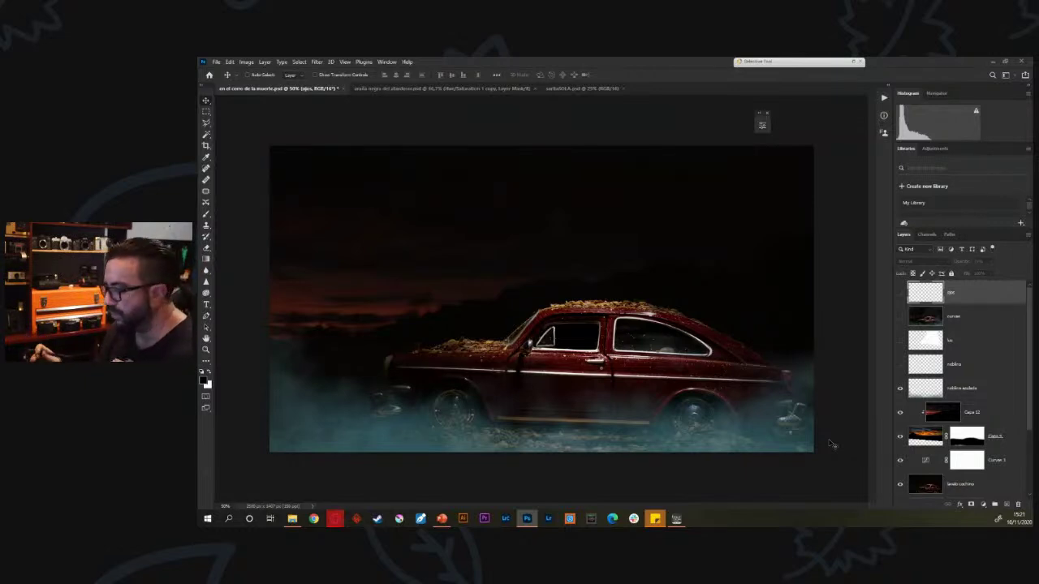
pyautogui.click(899, 366)
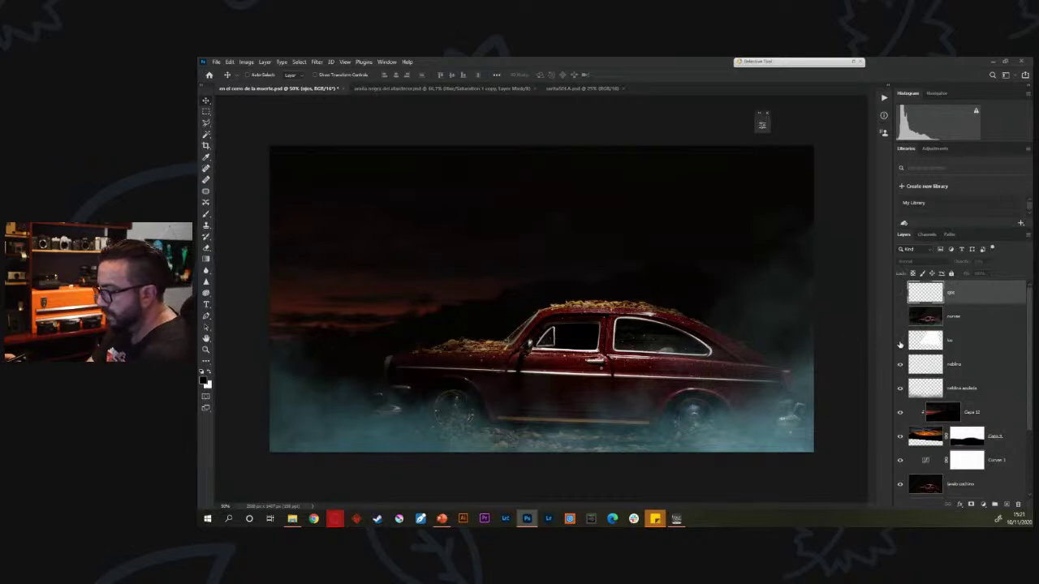
pyautogui.click(899, 341)
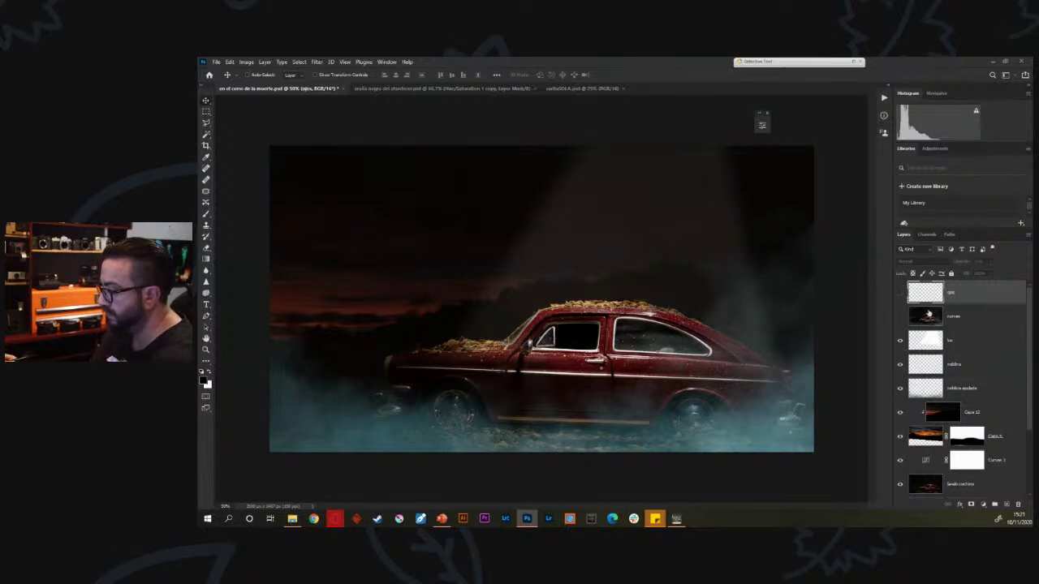
pyautogui.click(899, 316)
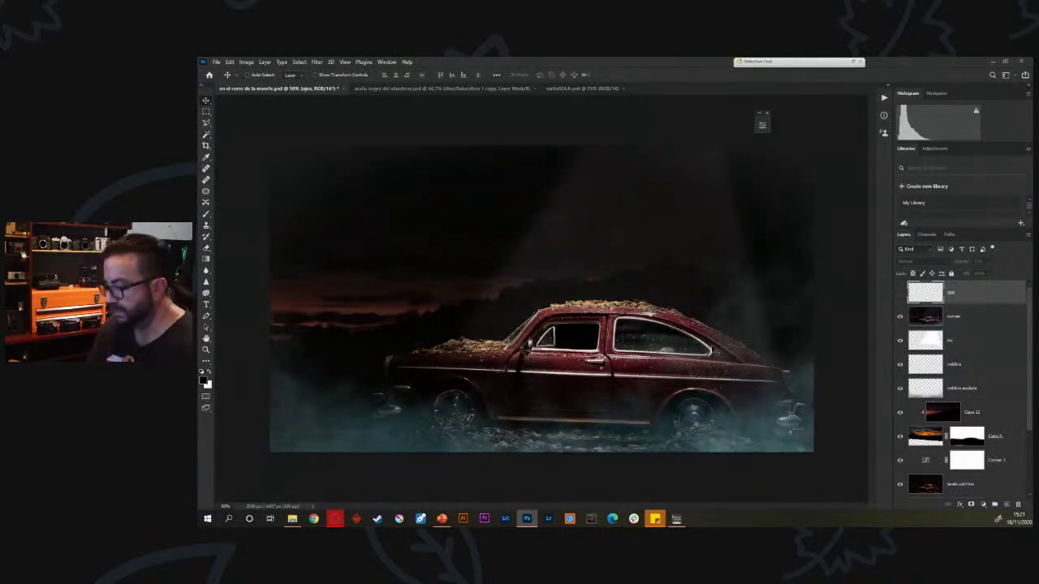
# Examine the finger-written text on the car's rear side window up close, then fit the whole image in view
pyautogui.press('z')
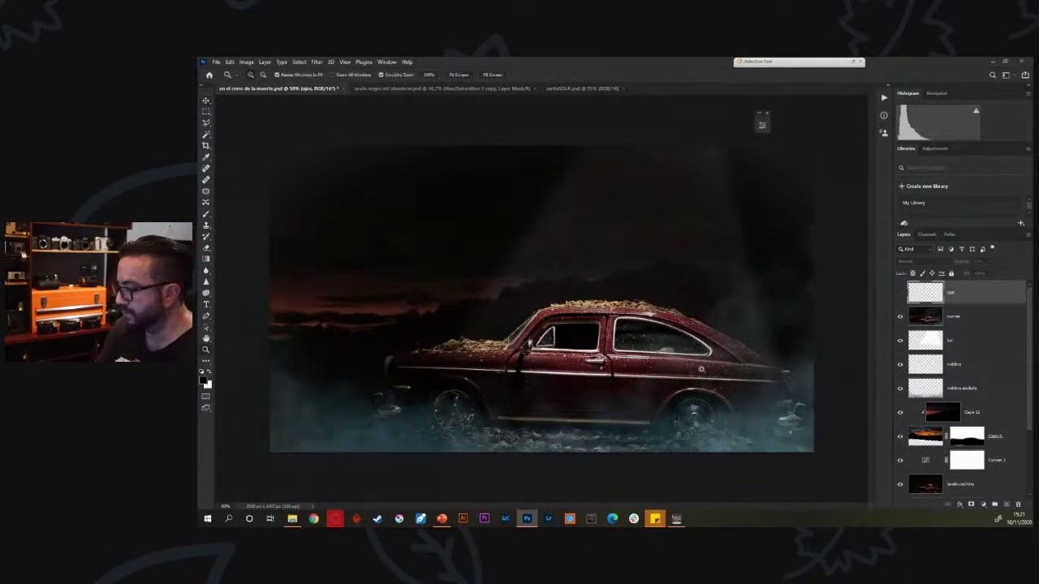
pyautogui.moveTo(702, 351); pyautogui.dragTo(569, 339)
pyautogui.click(501, 340)
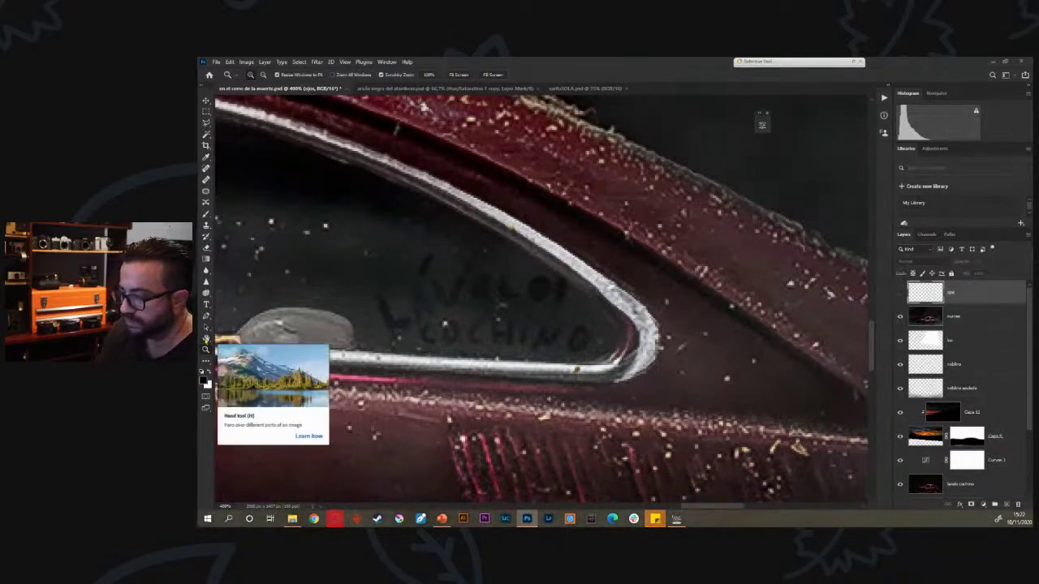
pyautogui.doubleClick(207, 339)
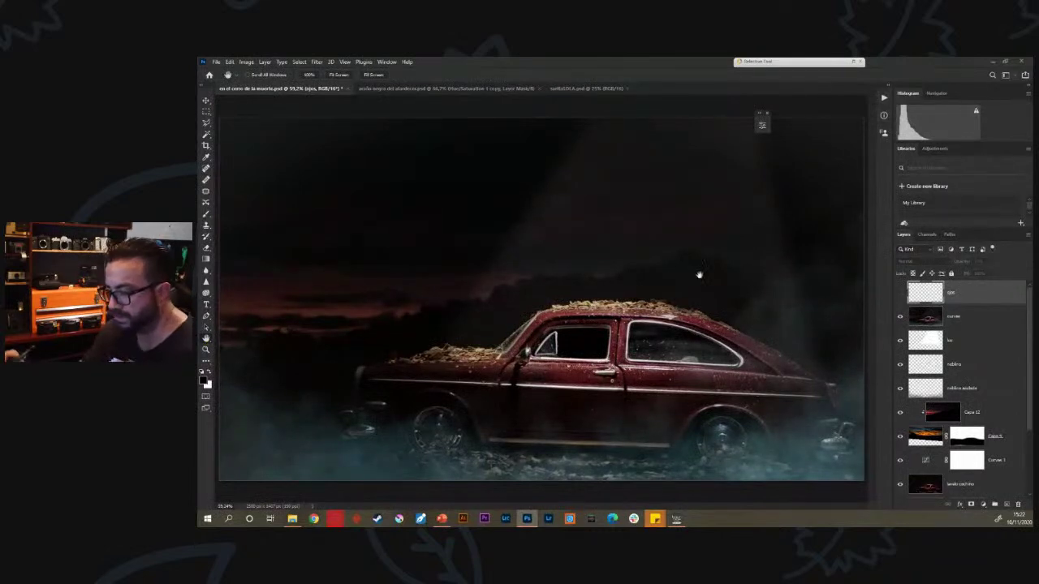
# Show the ojos layer and inspect the red eyes inside the car's front window before returning to the full image
pyautogui.click(899, 292)
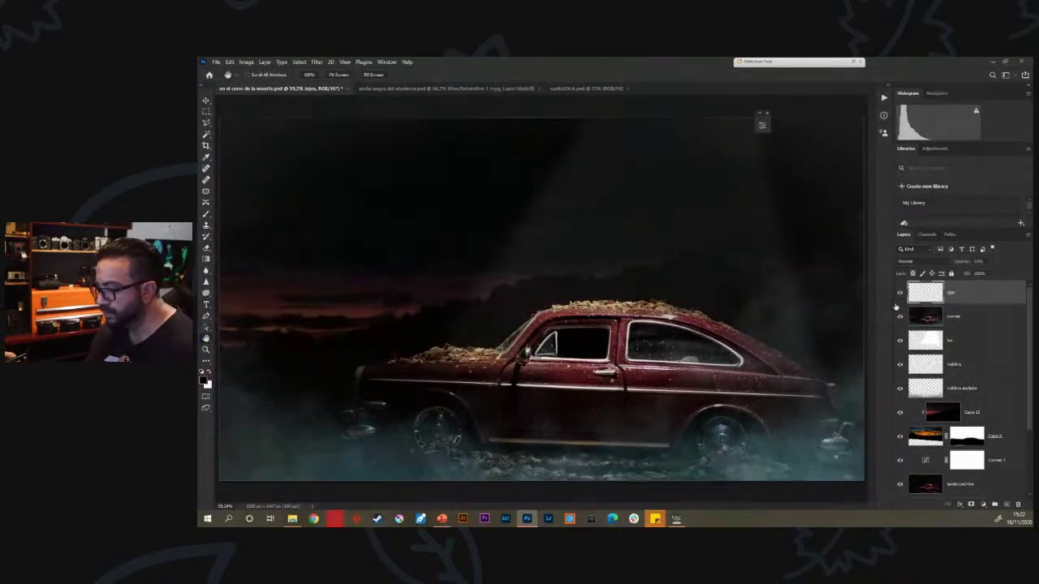
pyautogui.press('z')
pyautogui.click(598, 346)
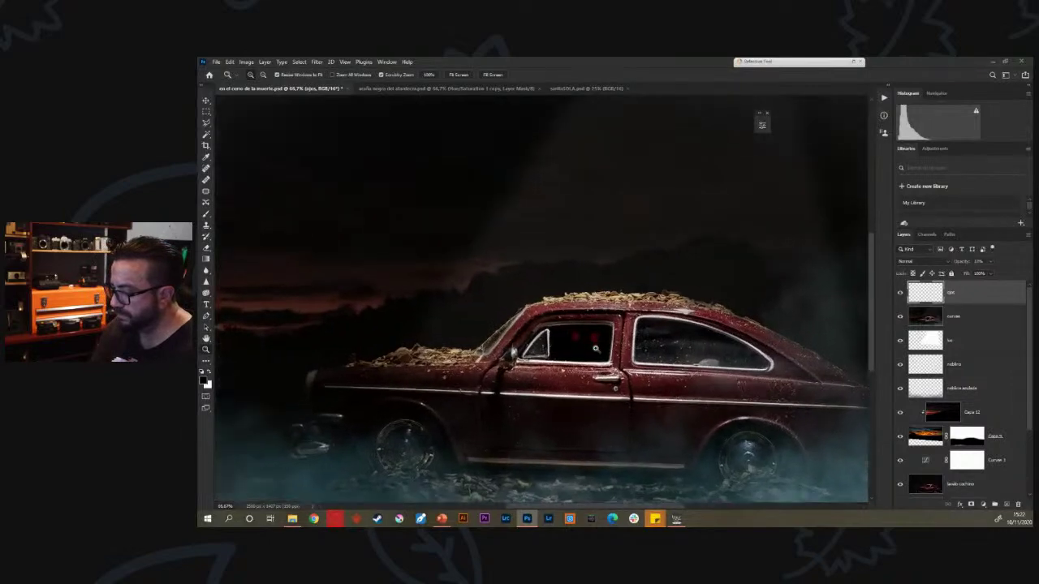
pyautogui.click(597, 349)
pyautogui.click(567, 336)
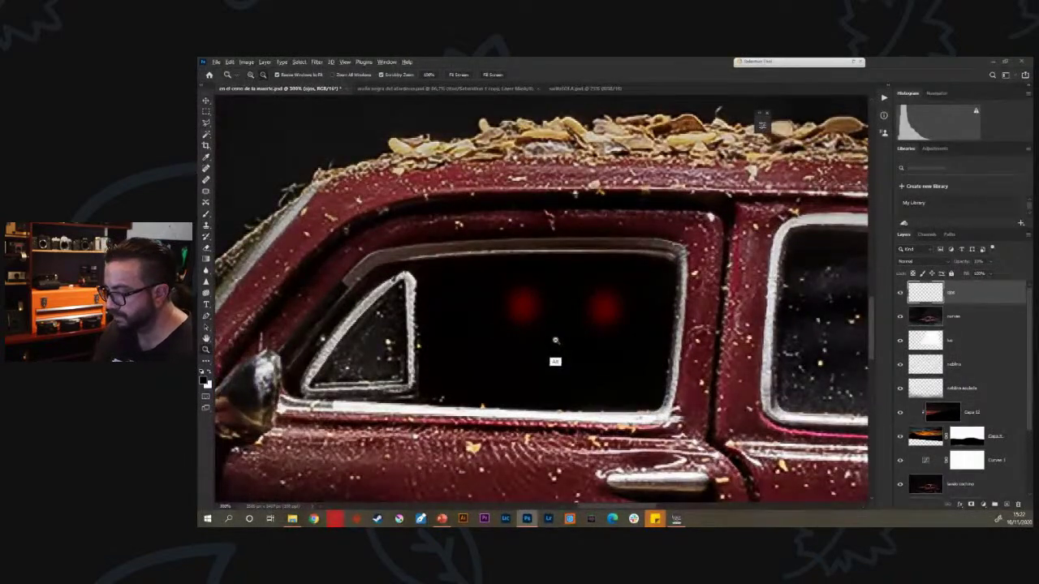
pyautogui.keyDown('alt'); pyautogui.click(555, 340); pyautogui.keyUp('alt')
pyautogui.keyDown('alt'); pyautogui.click(557, 341); pyautogui.keyUp('alt')
pyautogui.keyDown('alt'); pyautogui.click(558, 342); pyautogui.keyUp('alt')
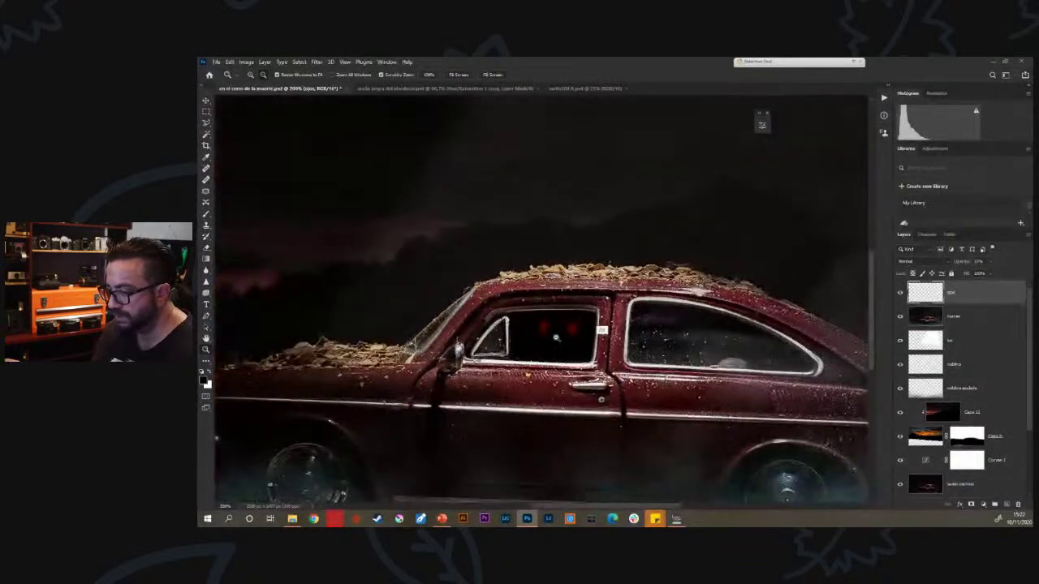
pyautogui.keyDown('alt'); pyautogui.click(560, 346); pyautogui.keyUp('alt')
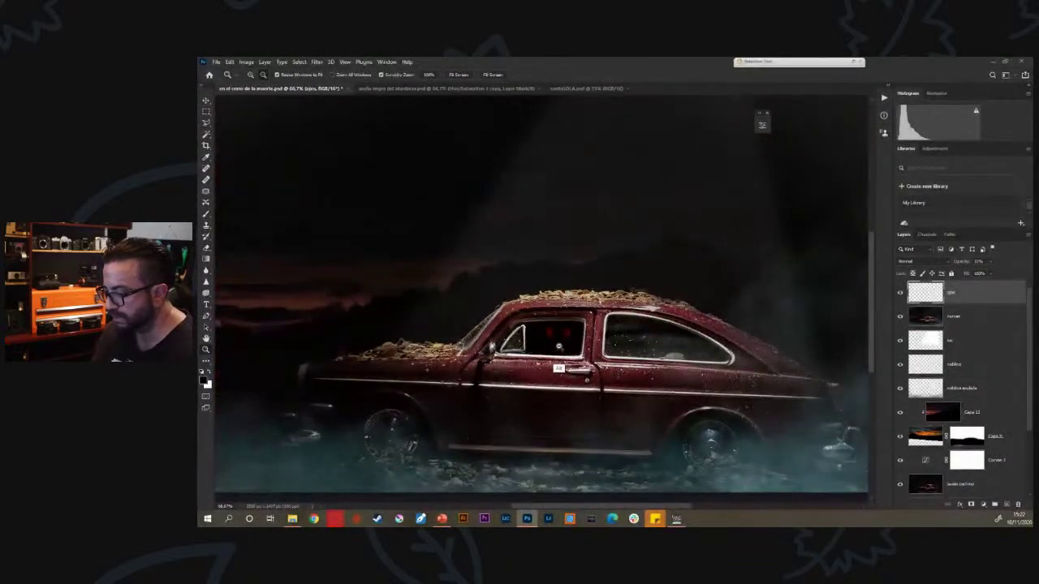
pyautogui.keyDown('alt'); pyautogui.click(558, 347); pyautogui.keyUp('alt')
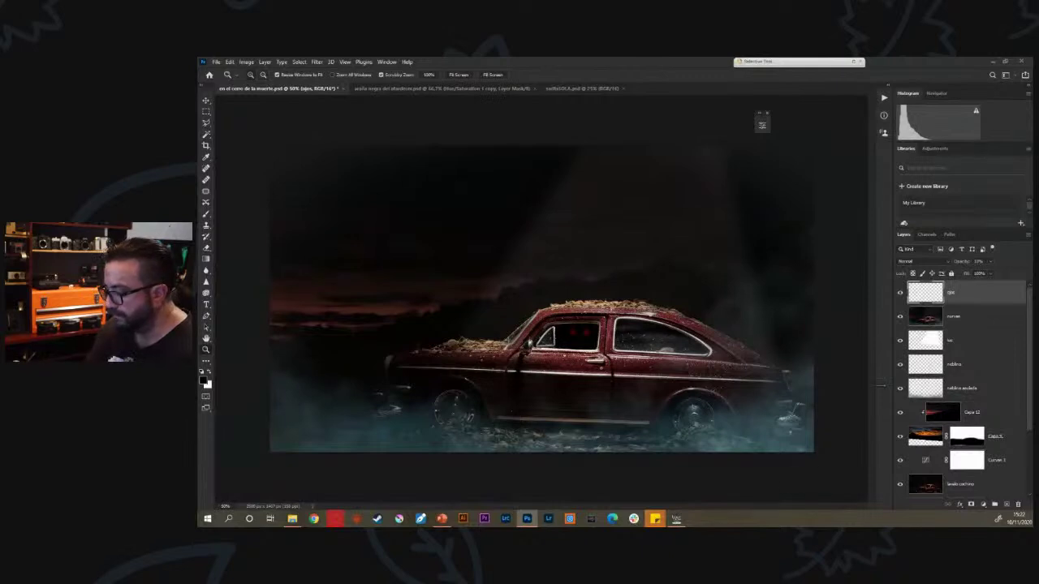
# Switch to the araña negra del atardecer document and hide its layers from the contrast layer down to Background copy
pyautogui.click(387, 88)
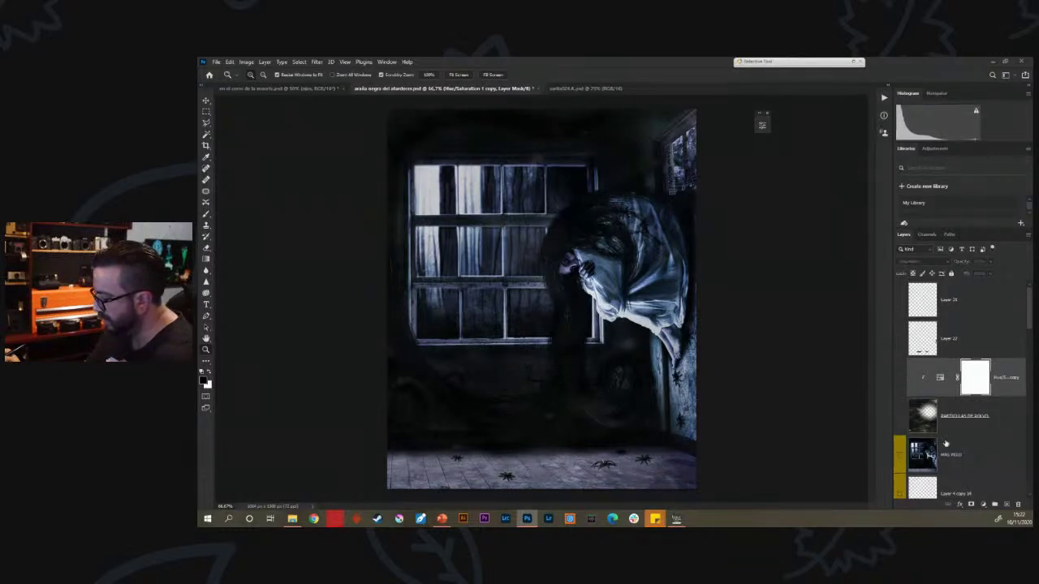
pyautogui.scroll(-5, 949, 422)
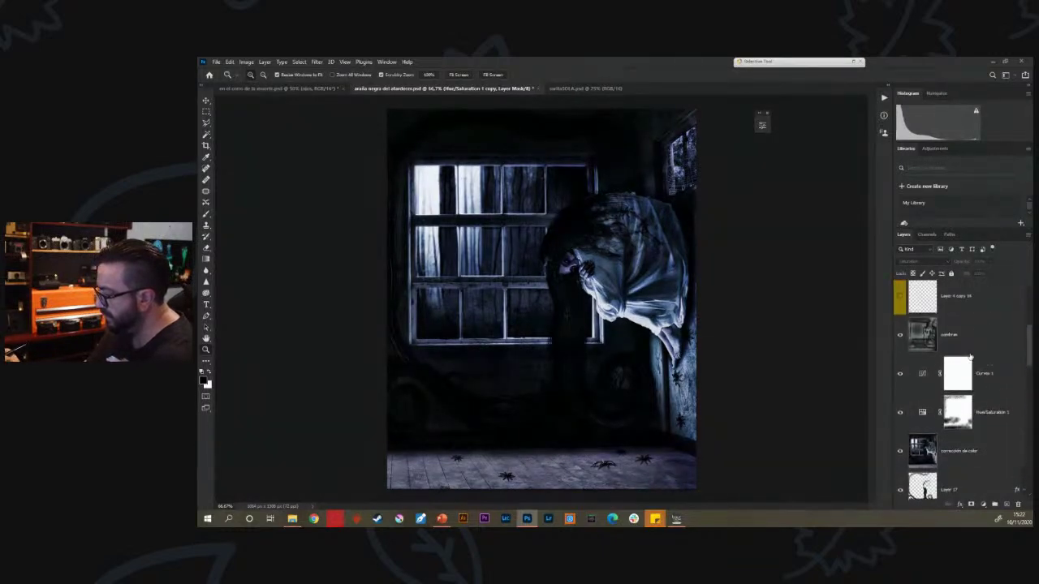
pyautogui.moveTo(900, 335); pyautogui.dragTo(903, 485)
pyautogui.moveTo(1029, 345); pyautogui.dragTo(1028, 417)
pyautogui.moveTo(900, 294); pyautogui.dragTo(901, 450)
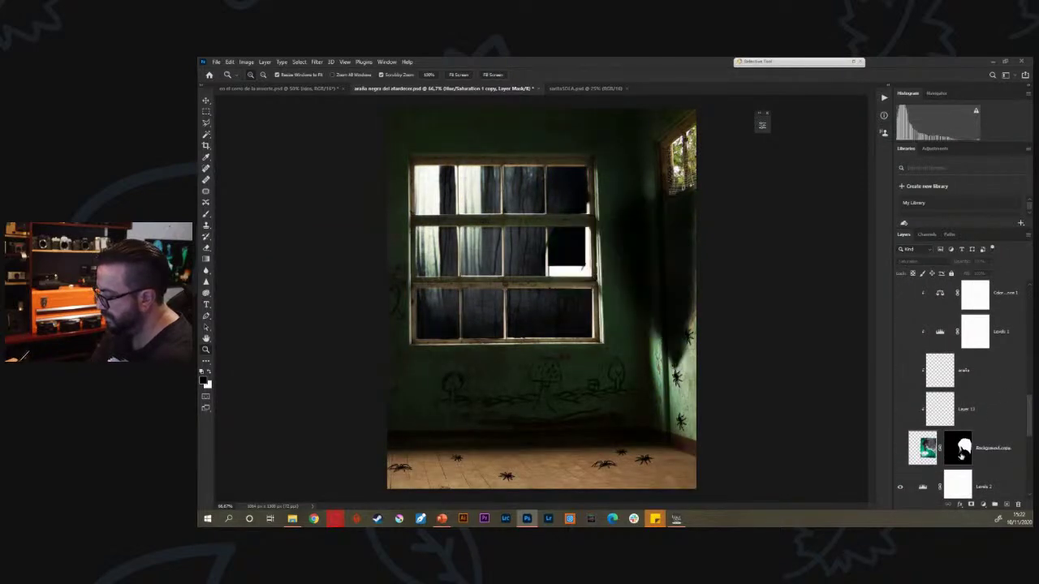
# Hide the remaining adjustment, cobweb, window, shadow and spider layers so only the base room photo Layer 2 stays on
pyautogui.scroll(-5, 962, 454)
pyautogui.click(900, 298)
pyautogui.moveTo(899, 336); pyautogui.dragTo(899, 453)
pyautogui.scroll(-2, 961, 390)
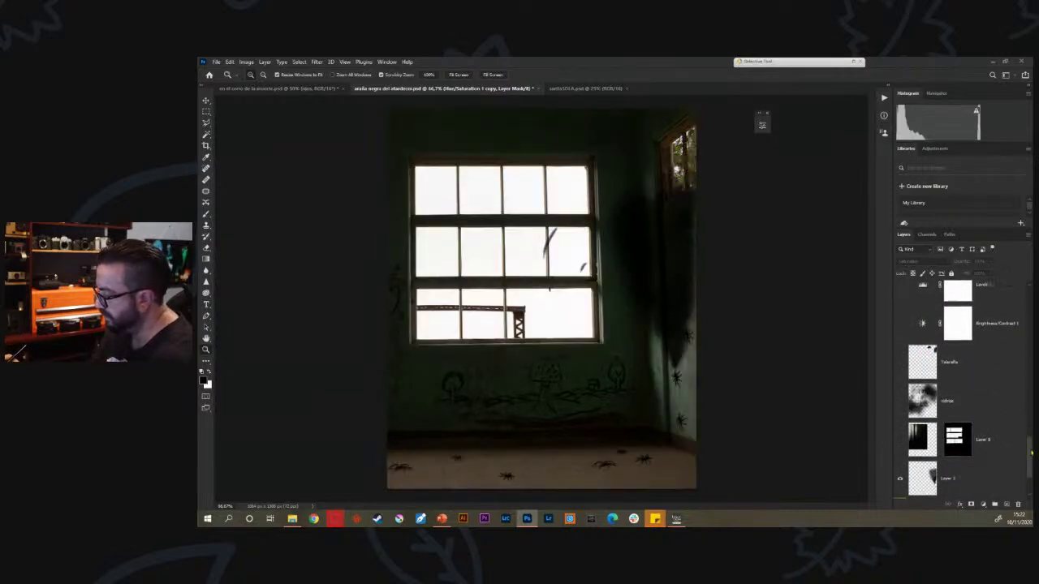
pyautogui.moveTo(899, 415); pyautogui.dragTo(899, 446)
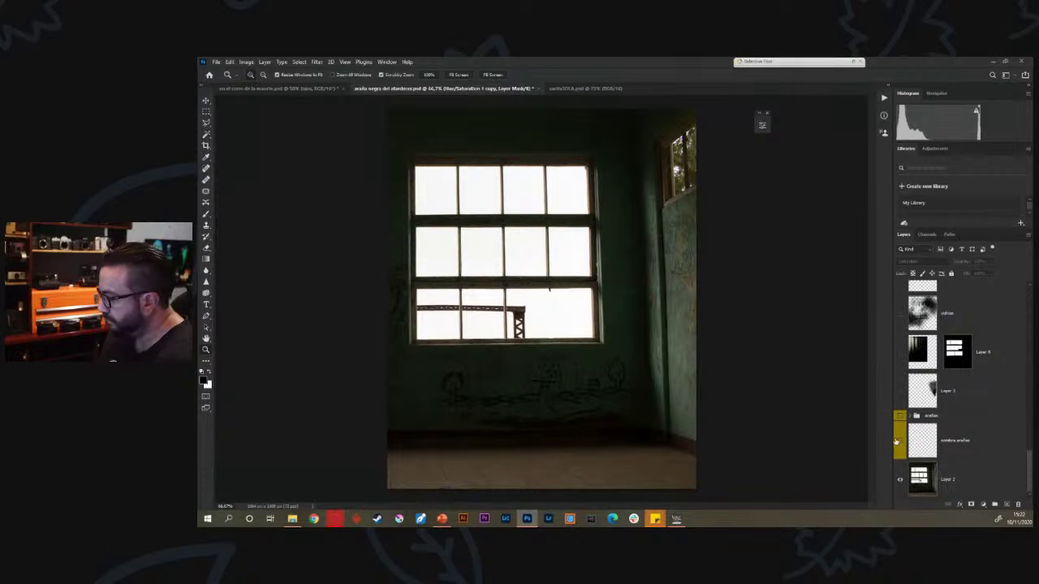
# Show the spiders group and its spider shadow layer, with the spiders on the floor in close view
pyautogui.click(899, 416)
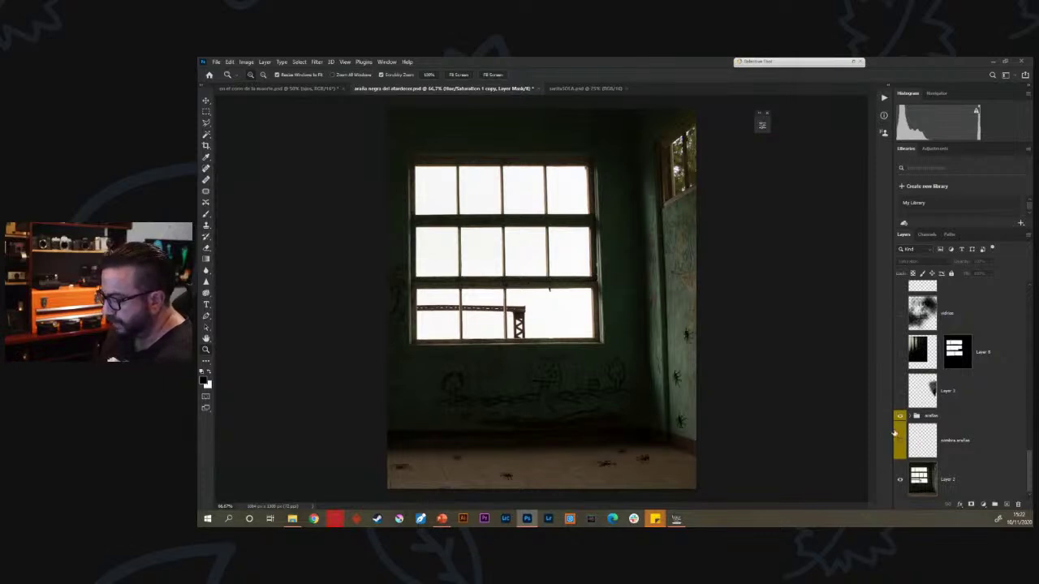
pyautogui.click(613, 468)
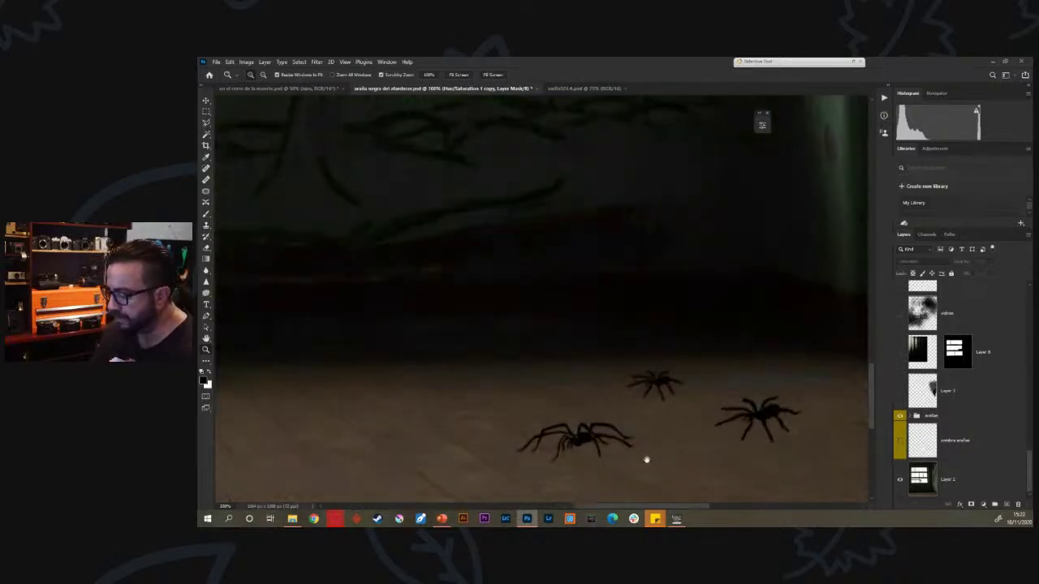
pyautogui.moveTo(647, 457); pyautogui.dragTo(546, 396)
pyautogui.click(495, 399)
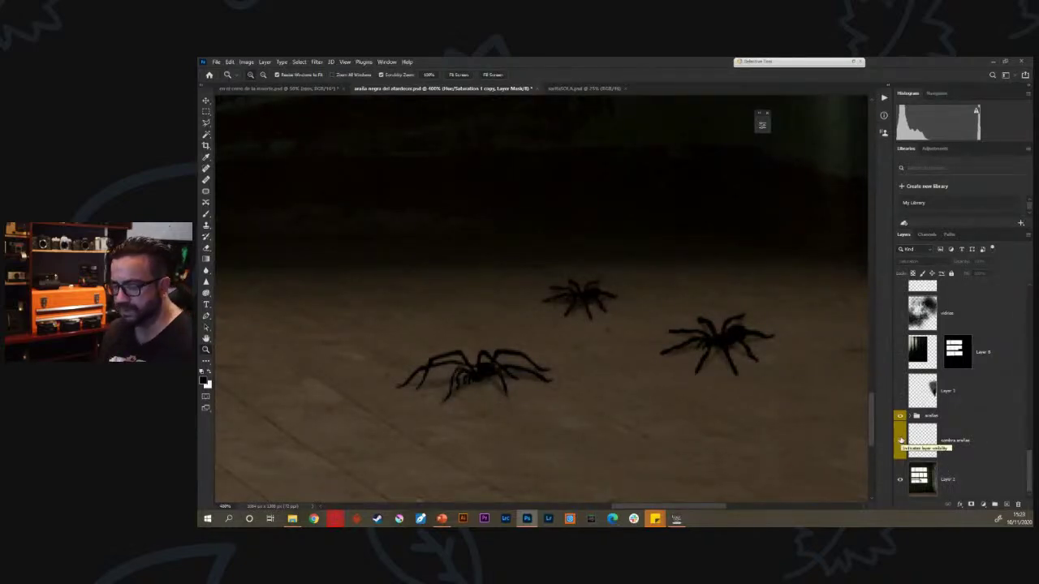
# Examine the spiders and their shadows across the floor and along the side wall of the room
pyautogui.moveTo(447, 412); pyautogui.dragTo(599, 416)
pyautogui.hotkey('ctrl', '-')
pyautogui.hotkey('ctrl', '-')
pyautogui.hotkey('ctrl', '-')
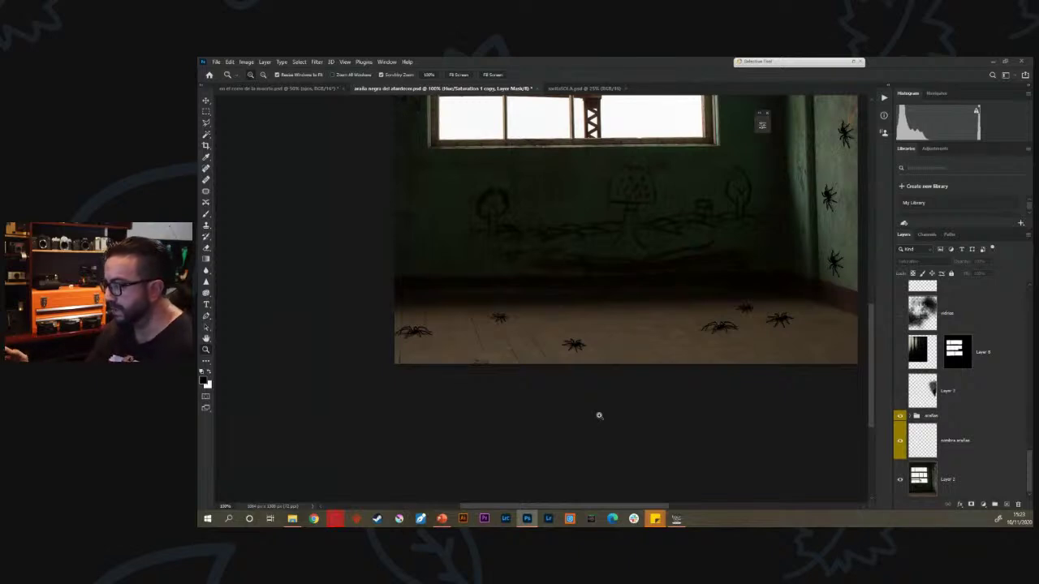
pyautogui.moveTo(420, 338); pyautogui.dragTo(560, 348)
pyautogui.moveTo(717, 308); pyautogui.dragTo(427, 380)
pyautogui.moveTo(718, 281); pyautogui.dragTo(501, 314)
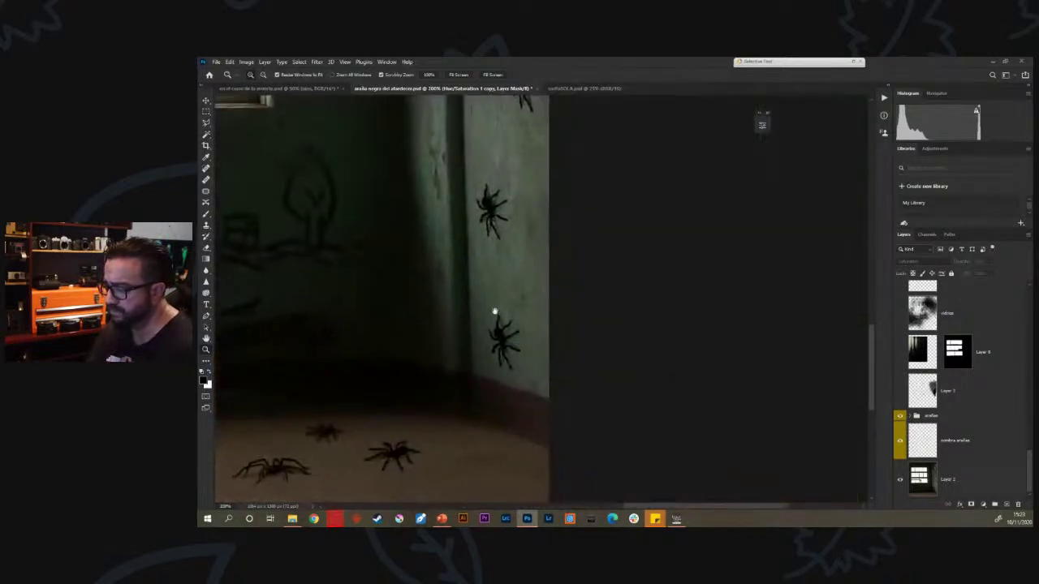
pyautogui.moveTo(509, 218); pyautogui.dragTo(593, 326)
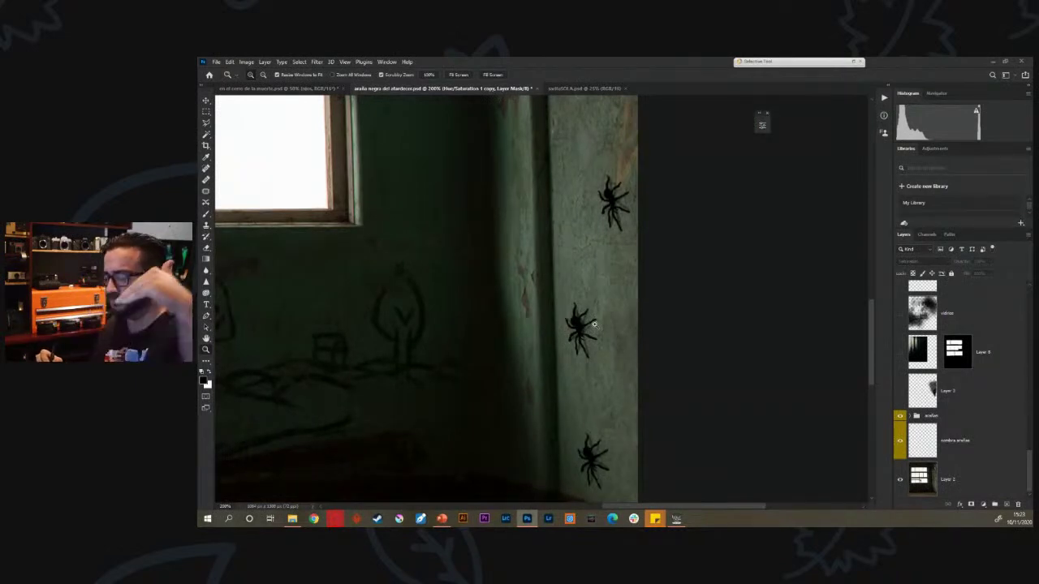
# Fit the whole image in view, and show the side-wall shadow layer and the masked forest layer behind the window panes
pyautogui.scroll(5, 560, 340)
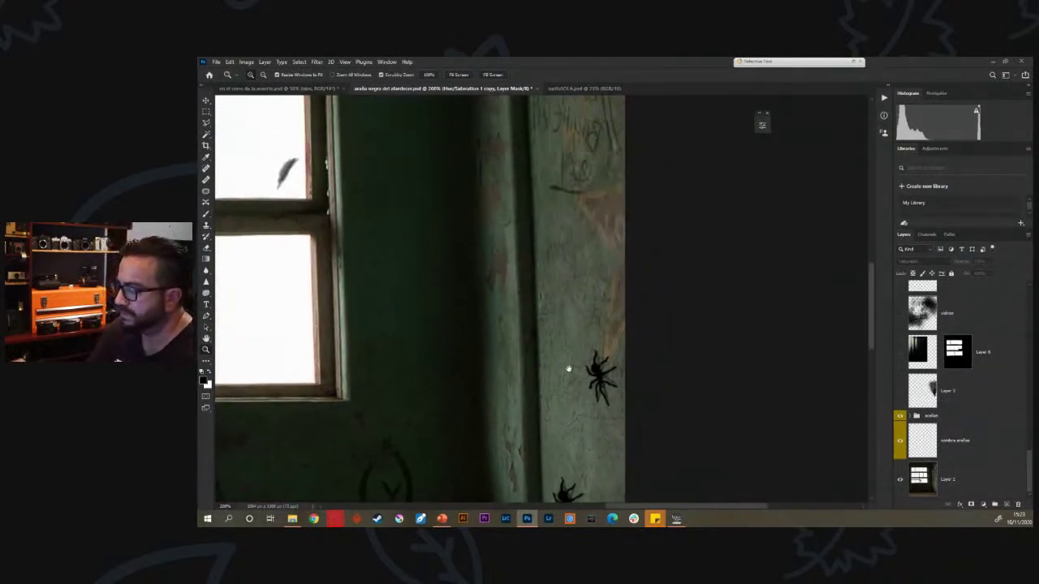
pyautogui.doubleClick(205, 338)
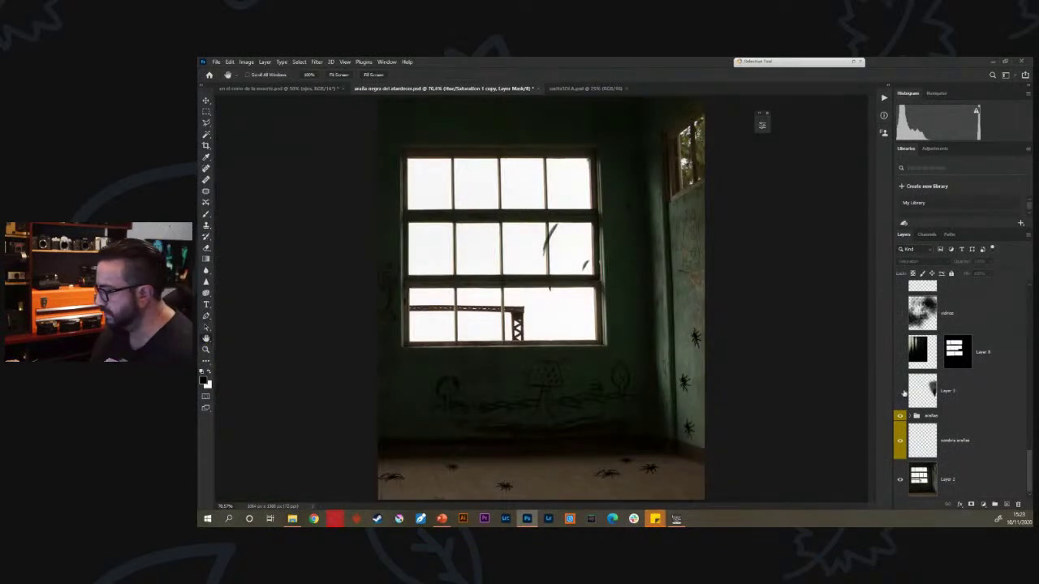
pyautogui.click(899, 392)
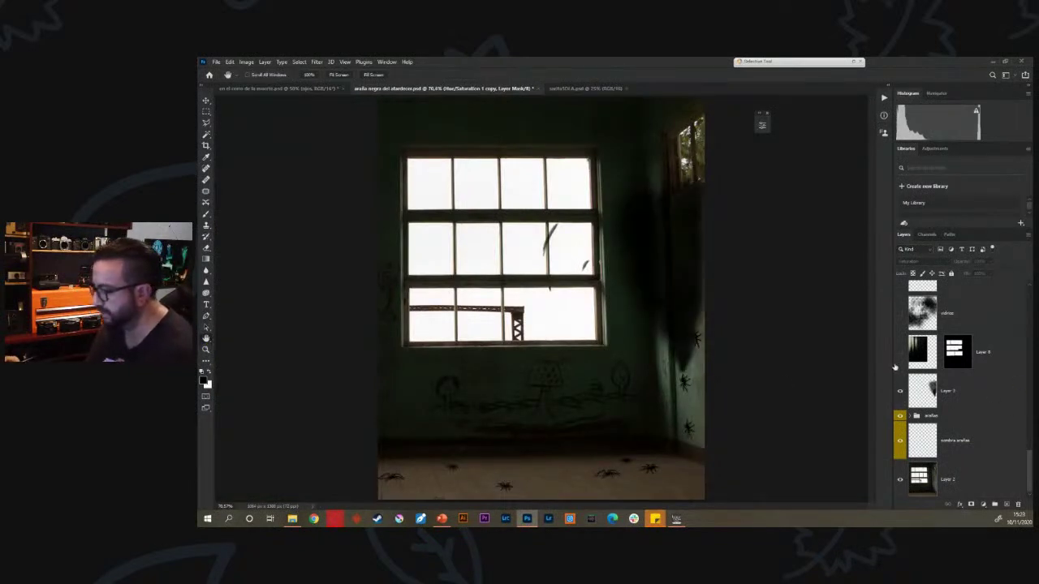
pyautogui.click(900, 354)
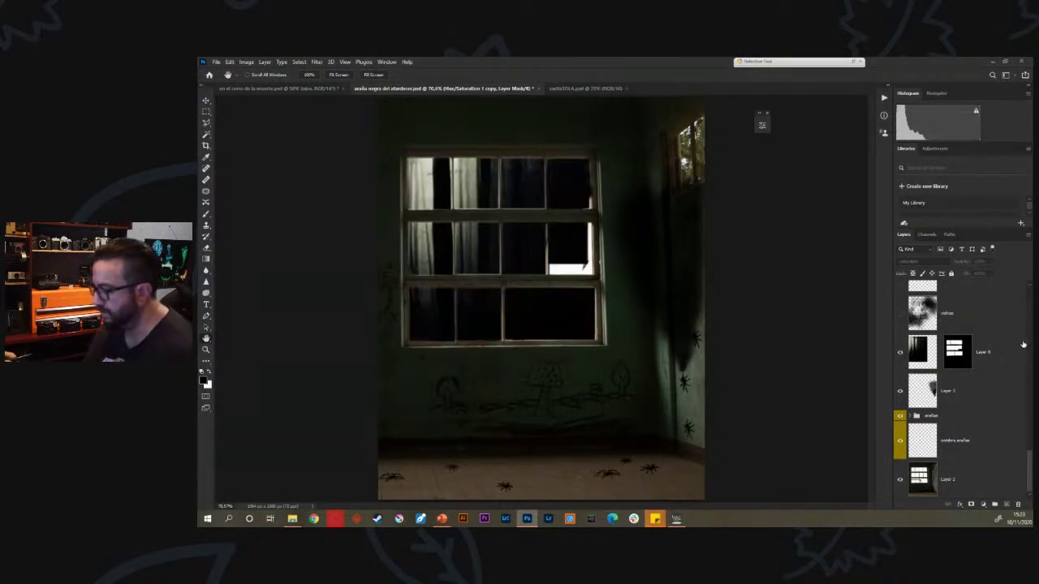
# View the masked forest layer of the window panes on its own, and restore the other visible layers
pyautogui.moveTo(1030, 460); pyautogui.dragTo(1029, 440)
pyautogui.click(900, 462)
pyautogui.click(900, 463)
pyautogui.keyDown('alt'); pyautogui.click(900, 463); pyautogui.keyUp('alt')
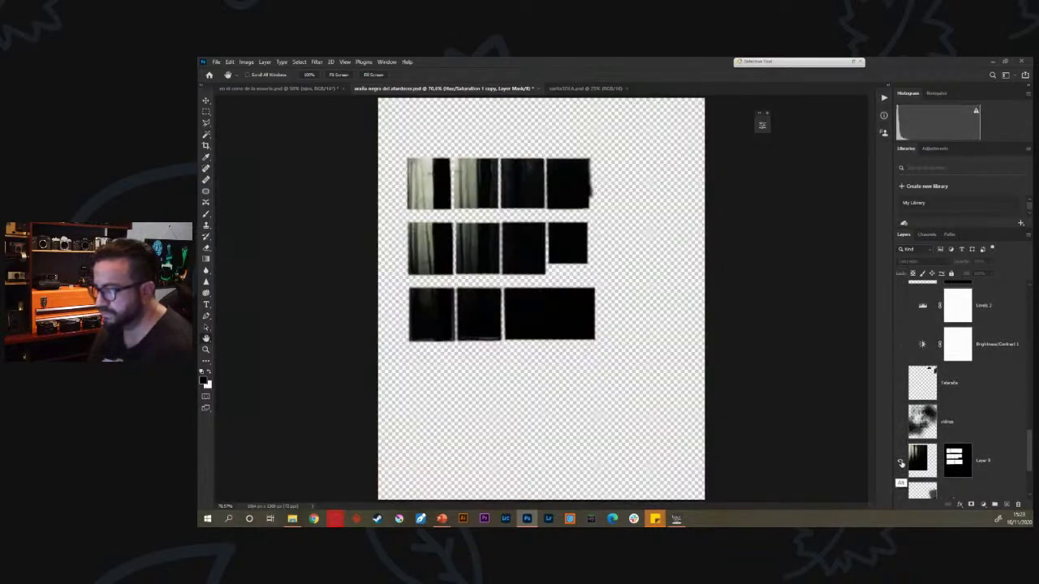
pyautogui.keyDown('alt'); pyautogui.click(900, 463); pyautogui.keyUp('alt')
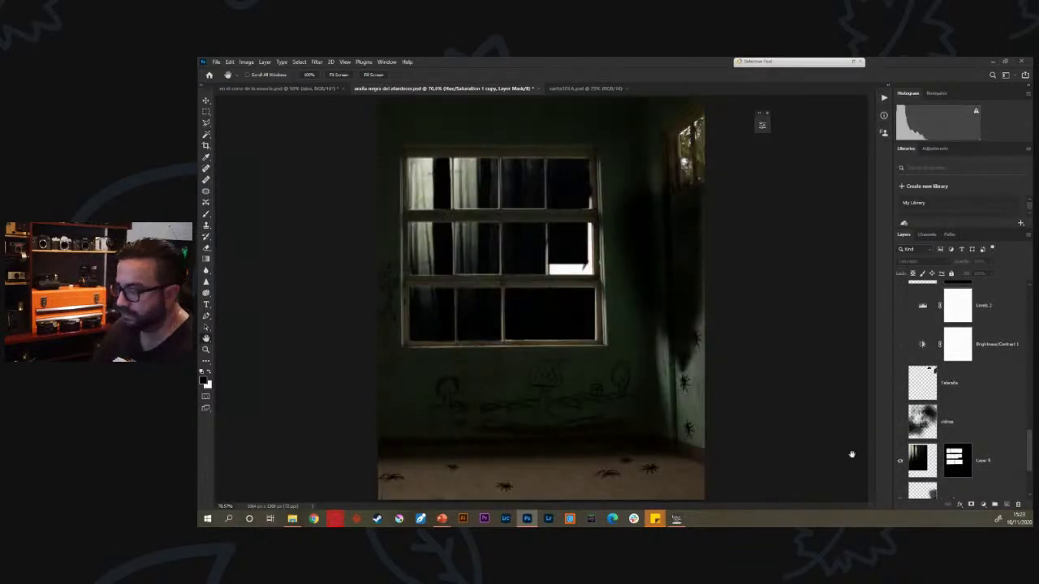
# Show the Telaraña layer and compare the cobweb on and off in a close view of the side window
pyautogui.click(900, 386)
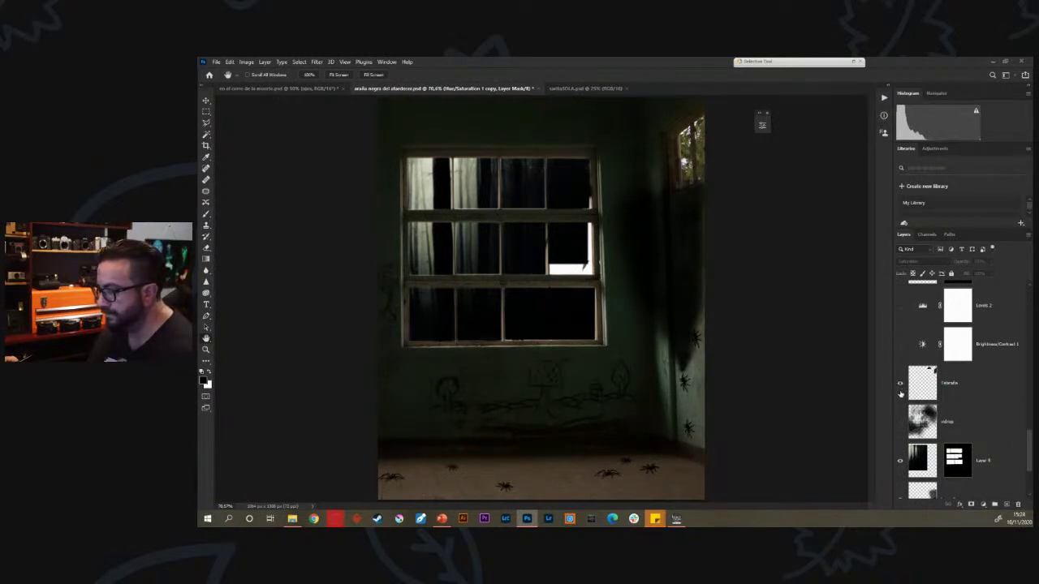
pyautogui.press('z')
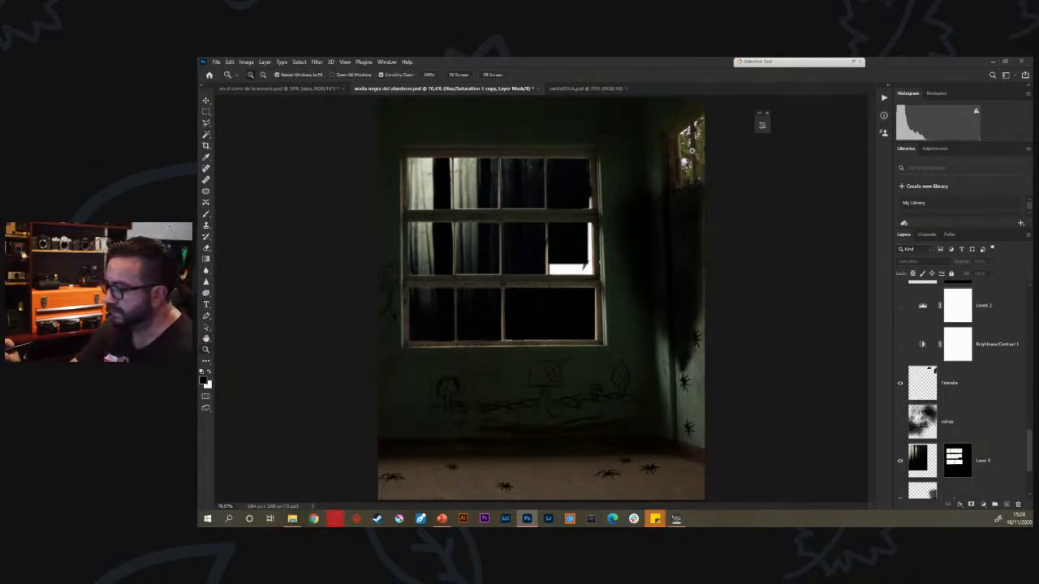
pyautogui.click(690, 150)
pyautogui.click(692, 149)
pyautogui.moveTo(698, 149); pyautogui.dragTo(691, 355)
pyautogui.click(900, 390)
pyautogui.click(899, 390)
pyautogui.click(900, 391)
pyautogui.click(899, 390)
pyautogui.click(900, 391)
pyautogui.click(900, 390)
# Show the vidrios layer and compare the window glass with and without it in the full image
pyautogui.click(900, 422)
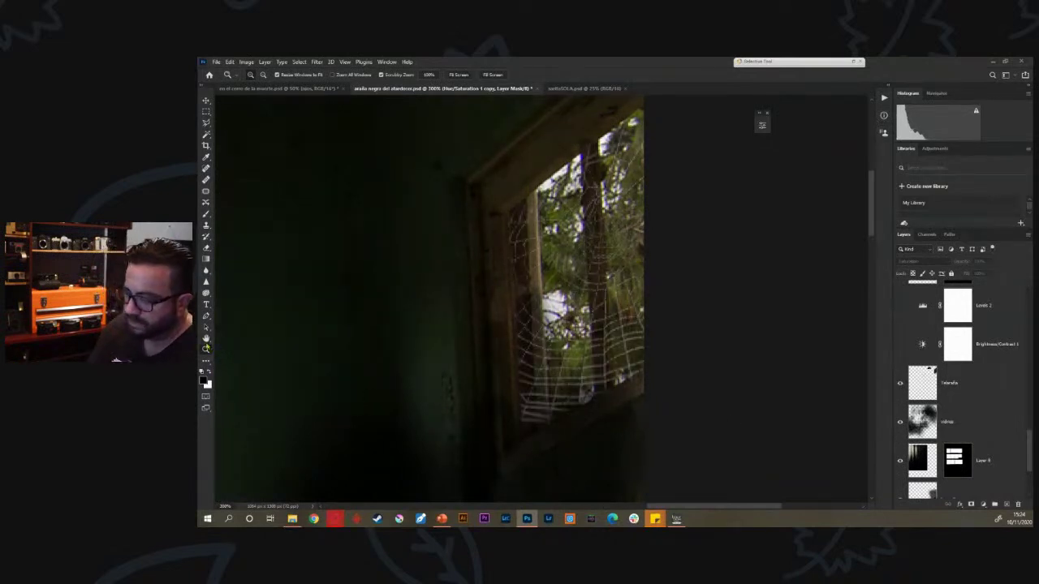
pyautogui.doubleClick(205, 337)
pyautogui.click(900, 422)
pyautogui.click(900, 422)
pyautogui.click(900, 422)
pyautogui.click(900, 422)
# Examine the dirty glass effect on the main window panes up close, toggling the vidrios layer for comparison
pyautogui.press('z')
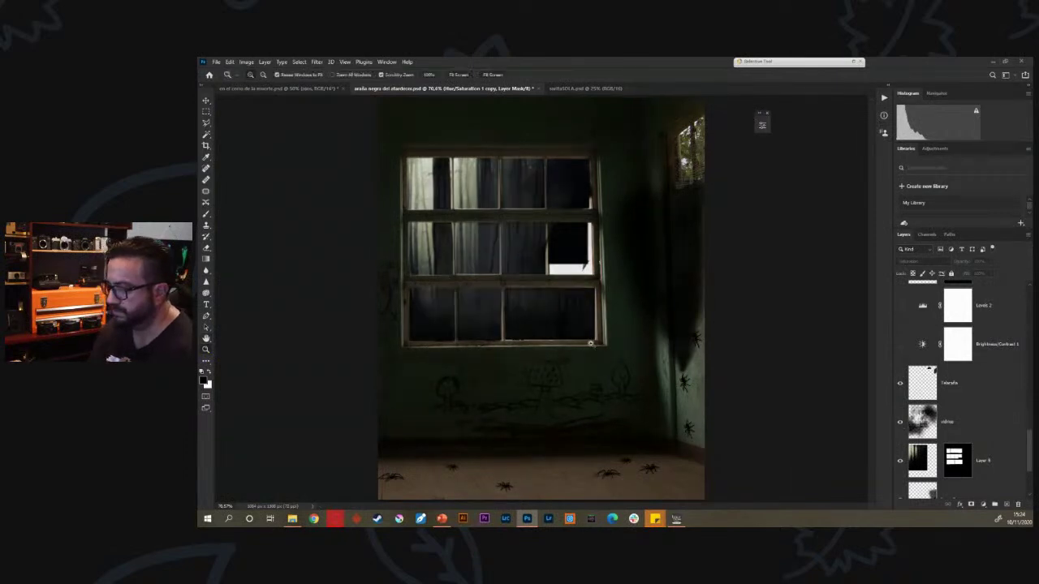
pyautogui.click(497, 250)
pyautogui.click(498, 250)
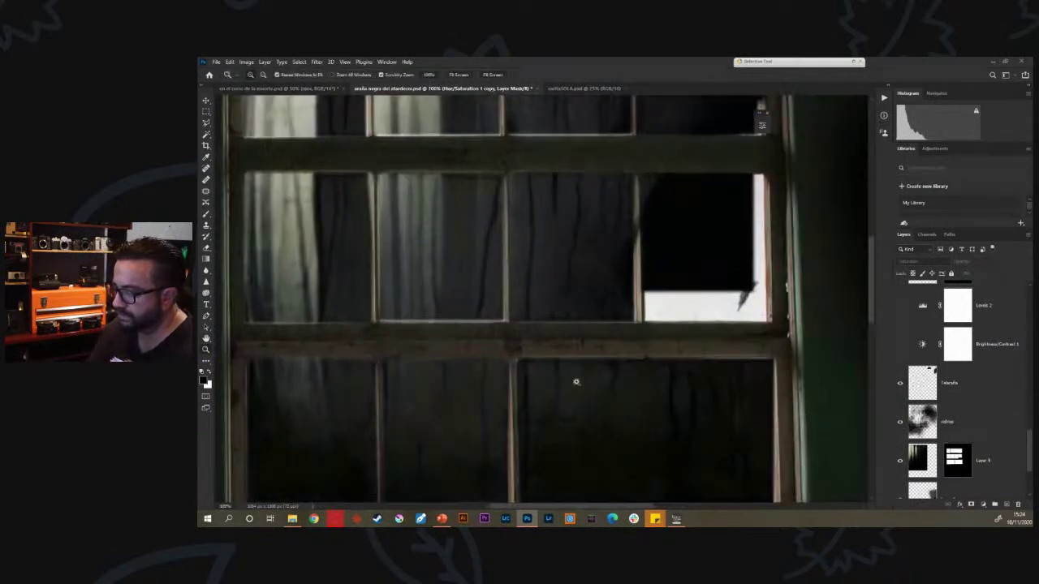
pyautogui.keyDown('alt'); pyautogui.click(530, 341); pyautogui.keyUp('alt')
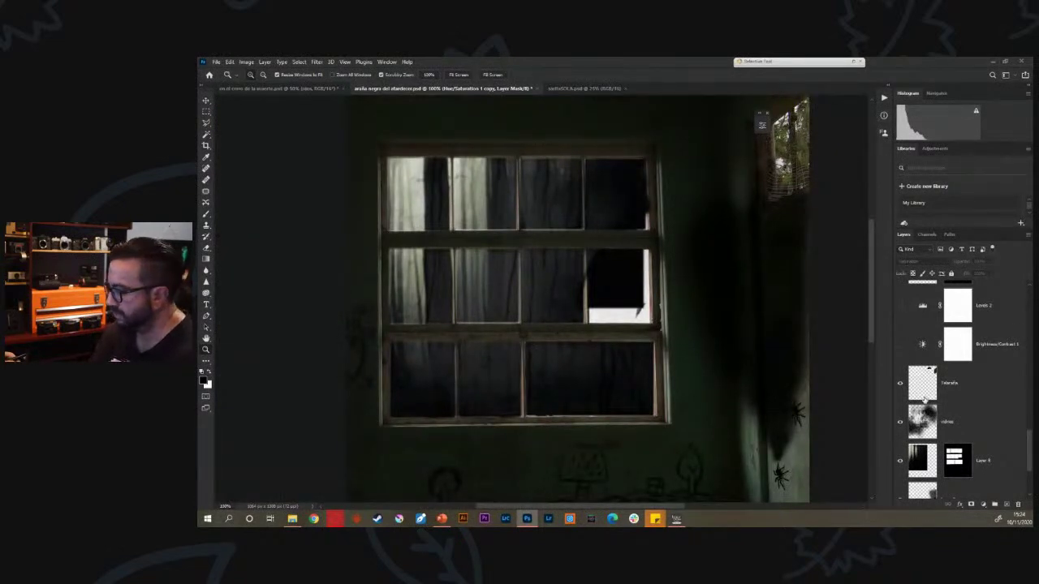
pyautogui.click(899, 422)
pyautogui.click(899, 422)
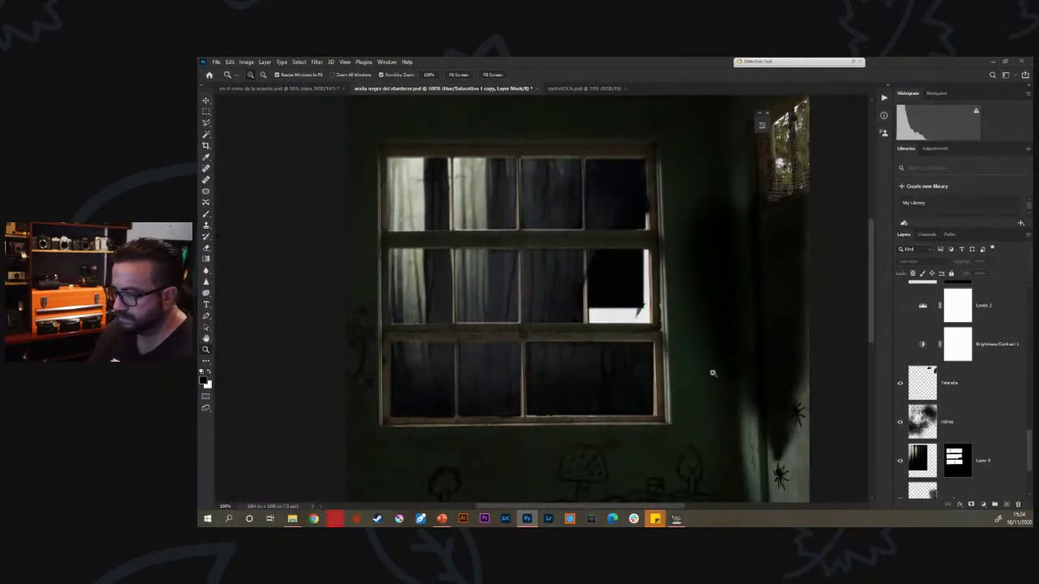
pyautogui.doubleClick(206, 339)
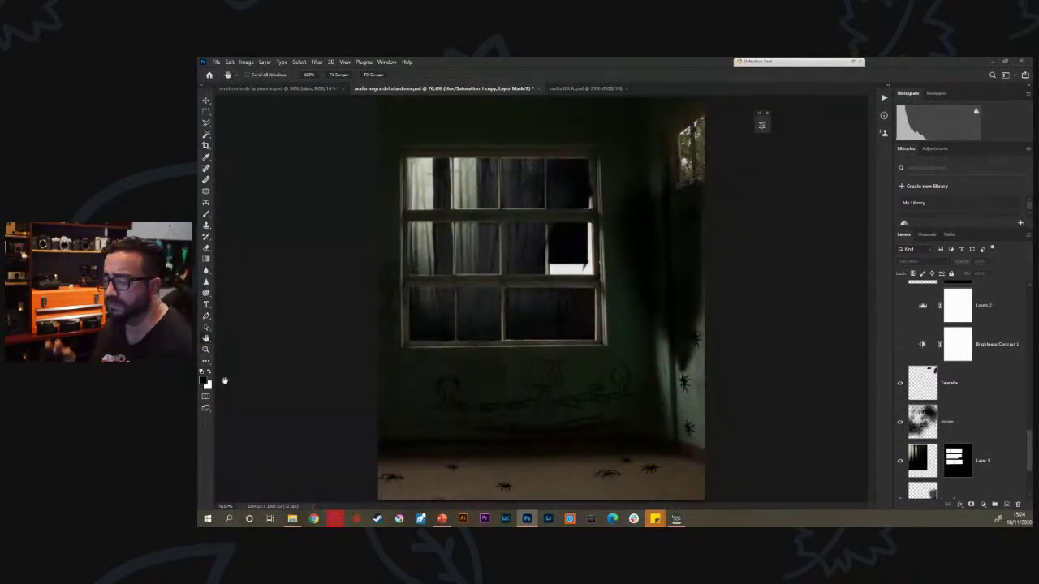
# Show the Brightness/Contrast 1 adjustment and compare the room with it on and off
pyautogui.click(899, 344)
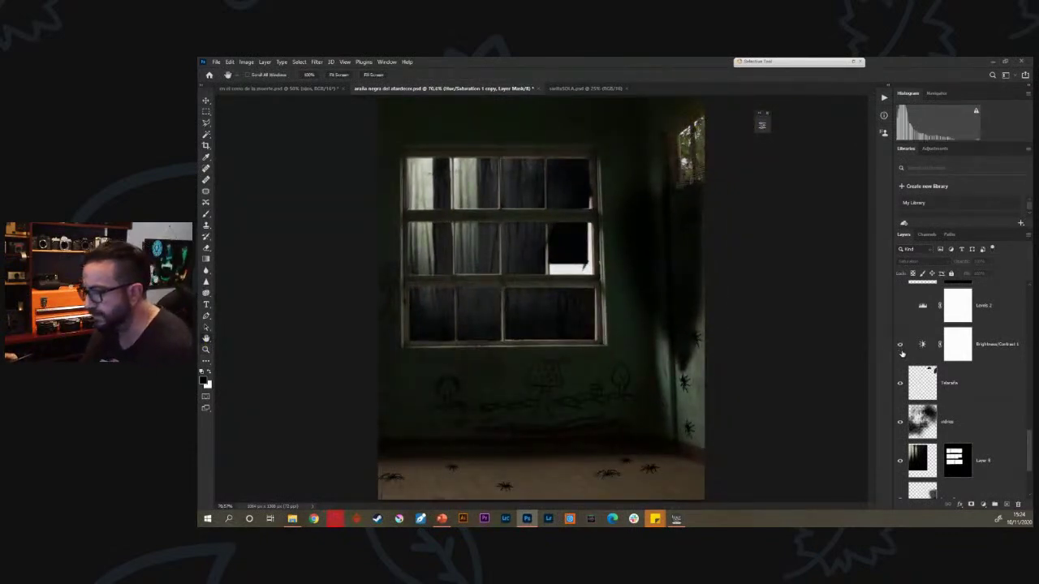
pyautogui.click(899, 346)
pyautogui.click(900, 345)
pyautogui.click(899, 346)
pyautogui.click(900, 346)
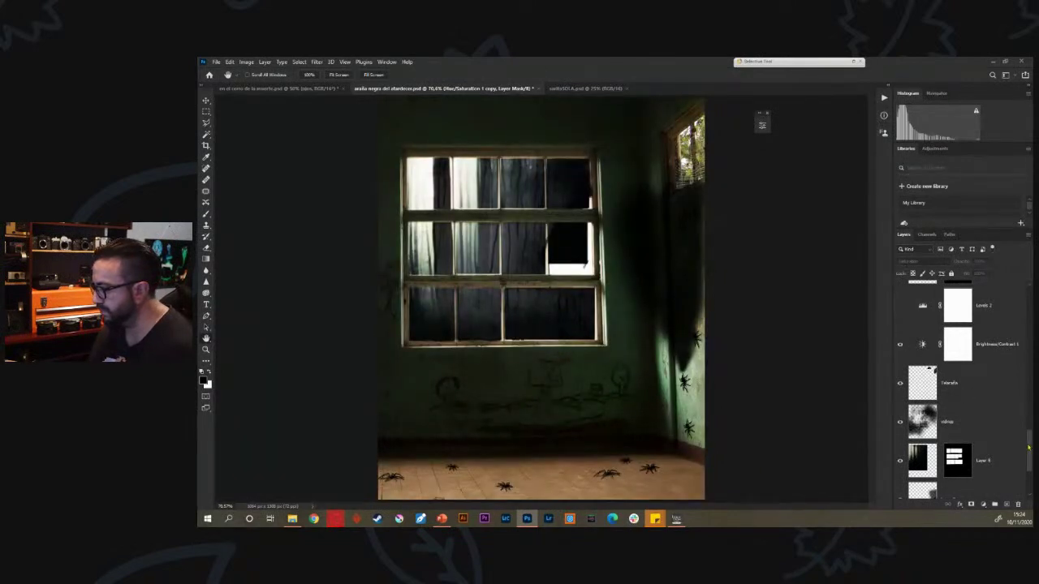
# Show the Levels adjustment and the woman's Background copy layer, and isolate the cut-out woman
pyautogui.scroll(3, 985, 411)
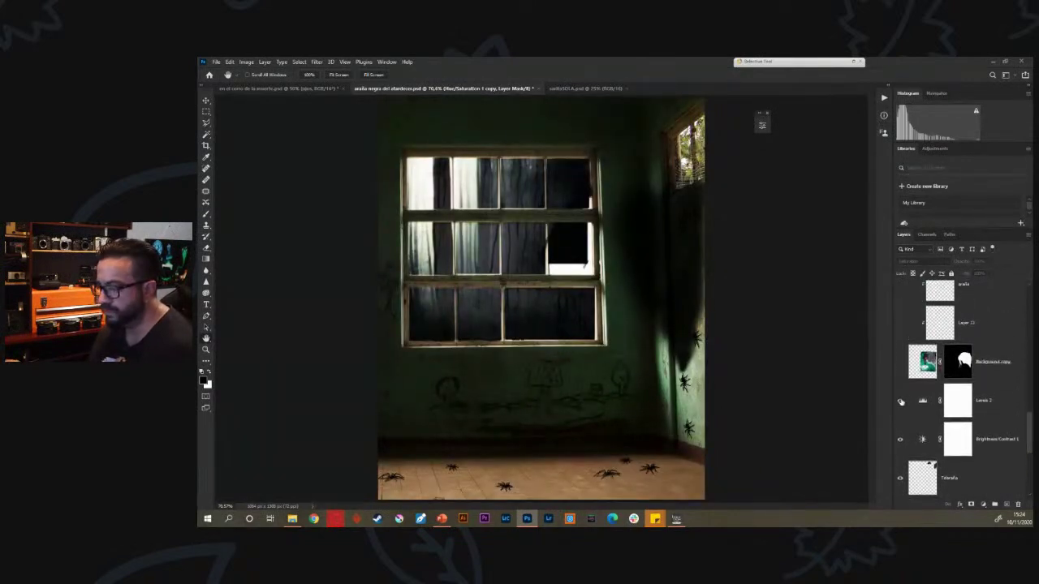
pyautogui.click(899, 363)
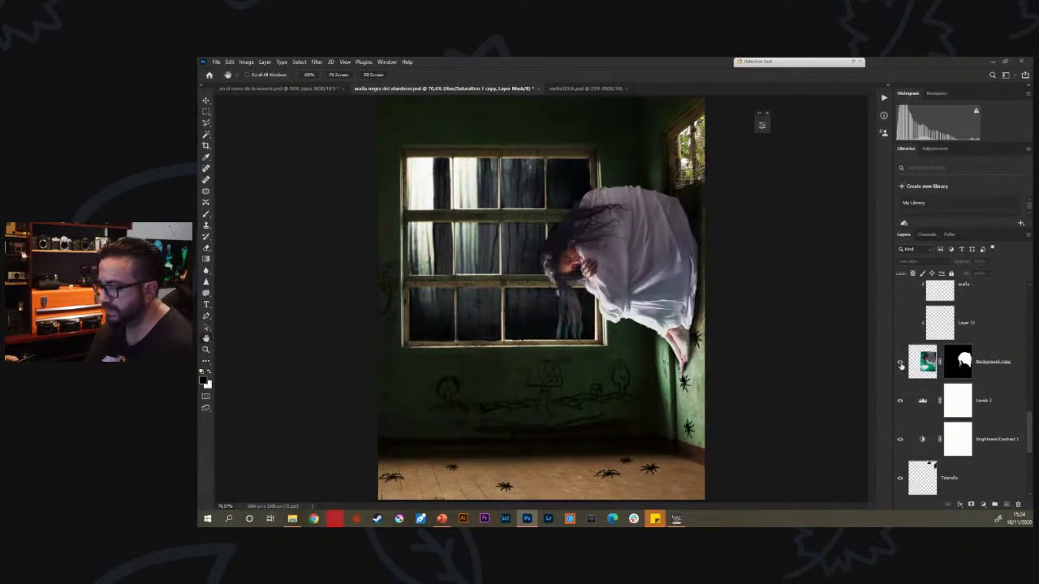
pyautogui.keyDown('alt'); pyautogui.click(899, 364); pyautogui.keyUp('alt')
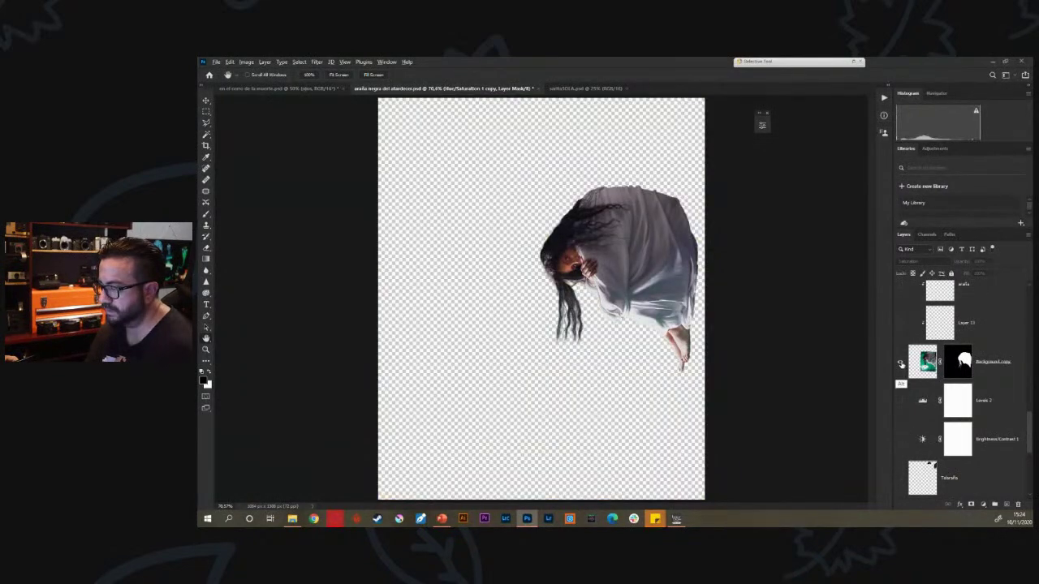
pyautogui.keyDown('alt'); pyautogui.click(900, 364); pyautogui.keyUp('alt')
pyautogui.keyDown('alt'); pyautogui.click(899, 363); pyautogui.keyUp('alt')
# Disable the Background copy layer mask to view the original green-backdrop photo, and enable the mask again
pyautogui.keyDown('shift'); pyautogui.click(961, 362); pyautogui.keyUp('shift')
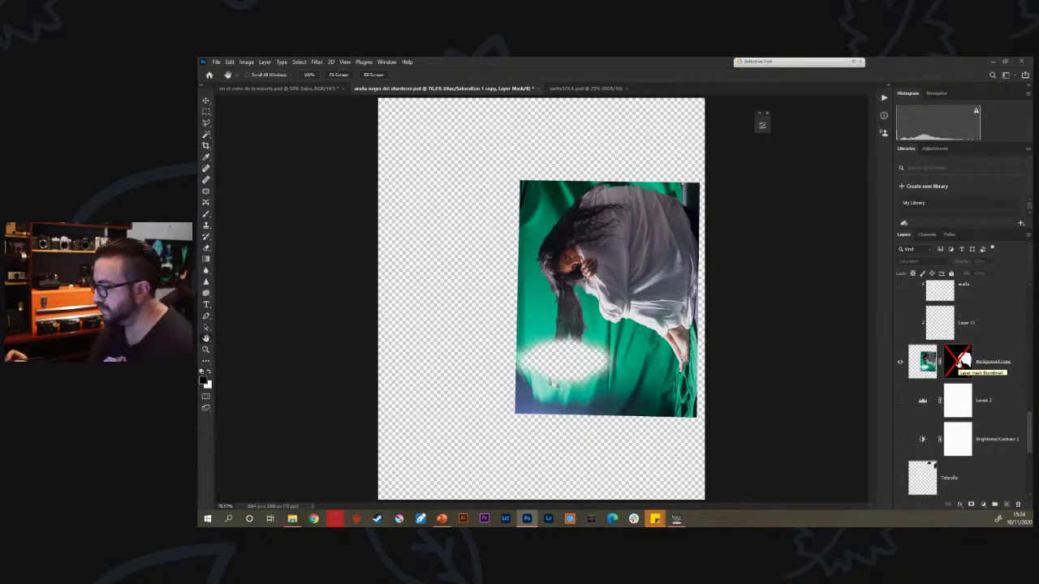
pyautogui.keyDown('shift'); pyautogui.click(959, 363); pyautogui.keyUp('shift')
pyautogui.click(899, 365)
pyautogui.click(899, 366)
# Turn the layers below Background copy back on, from the Levels adjustment down to the base room photo
pyautogui.moveTo(1031, 426); pyautogui.dragTo(1030, 436)
pyautogui.moveTo(900, 356); pyautogui.dragTo(900, 491)
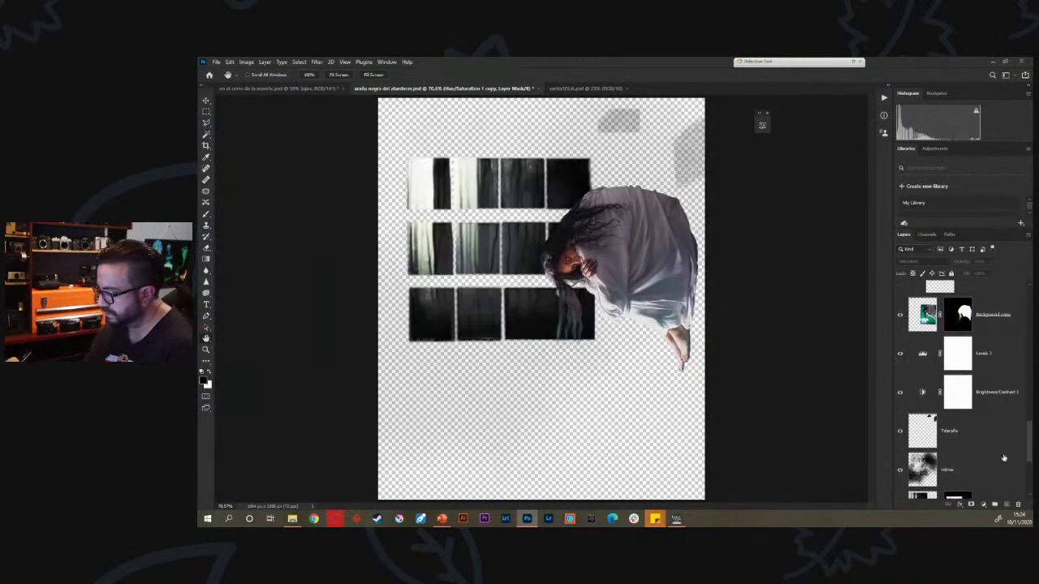
pyautogui.moveTo(1030, 440); pyautogui.dragTo(1020, 468)
pyautogui.moveTo(899, 396); pyautogui.dragTo(900, 480)
# Show the layers clipped to the woman, including the araña spider, Levels 1 and the Color Balance adjustment
pyautogui.scroll(4, 1007, 406)
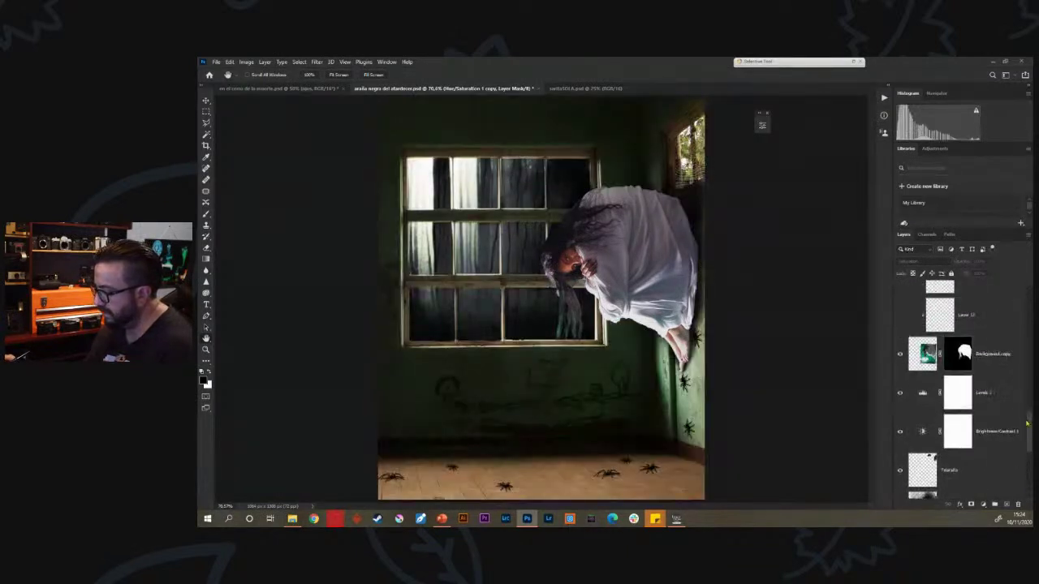
pyautogui.click(900, 479)
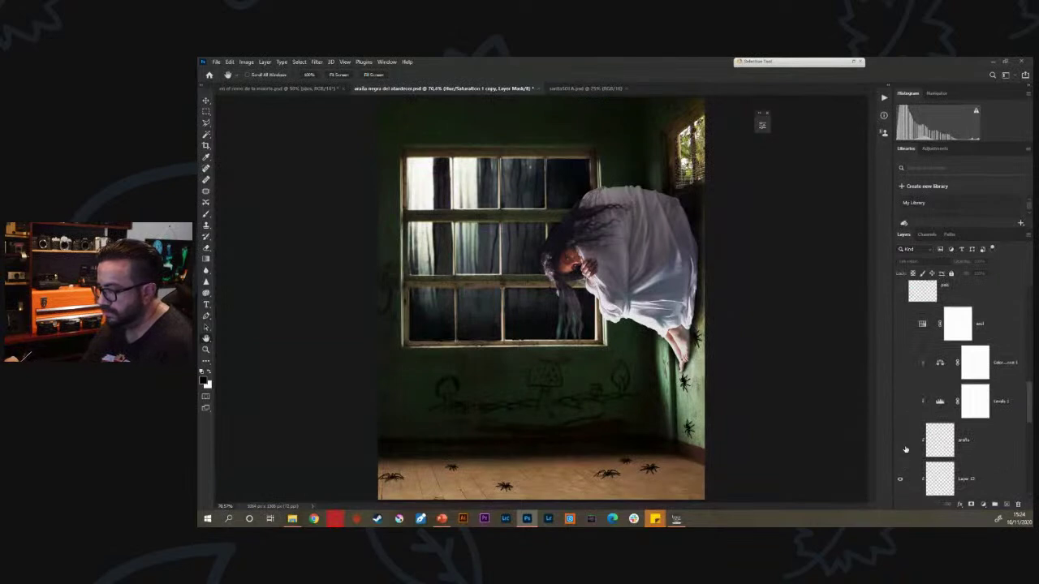
pyautogui.click(901, 442)
pyautogui.click(899, 401)
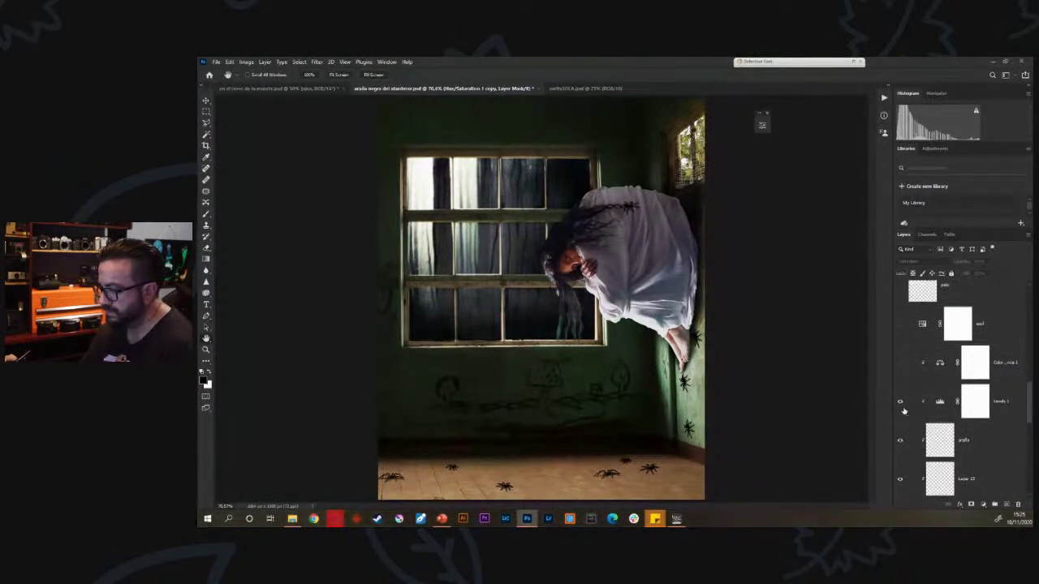
pyautogui.click(899, 363)
# Show the azul color adjustment, the pelo hair layer and the layer directly above it
pyautogui.scroll(2, 957, 390)
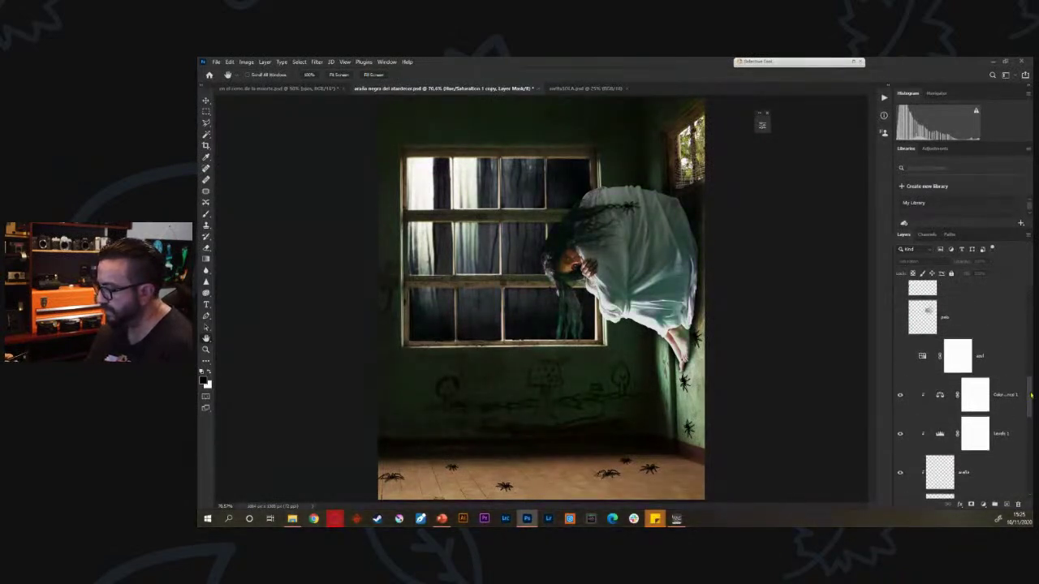
pyautogui.click(901, 385)
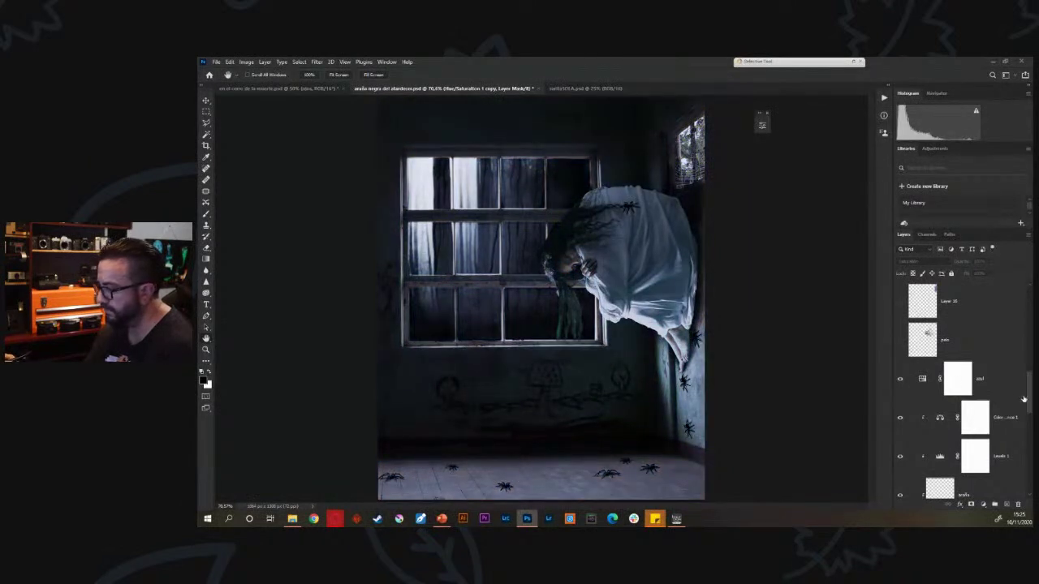
pyautogui.scroll(3, 903, 438)
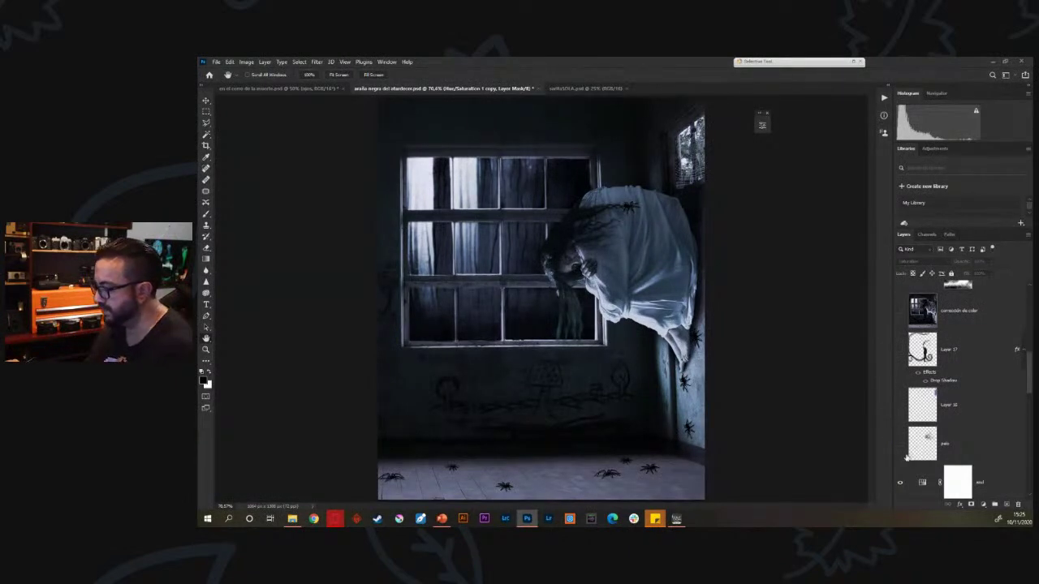
pyautogui.click(900, 445)
pyautogui.click(900, 406)
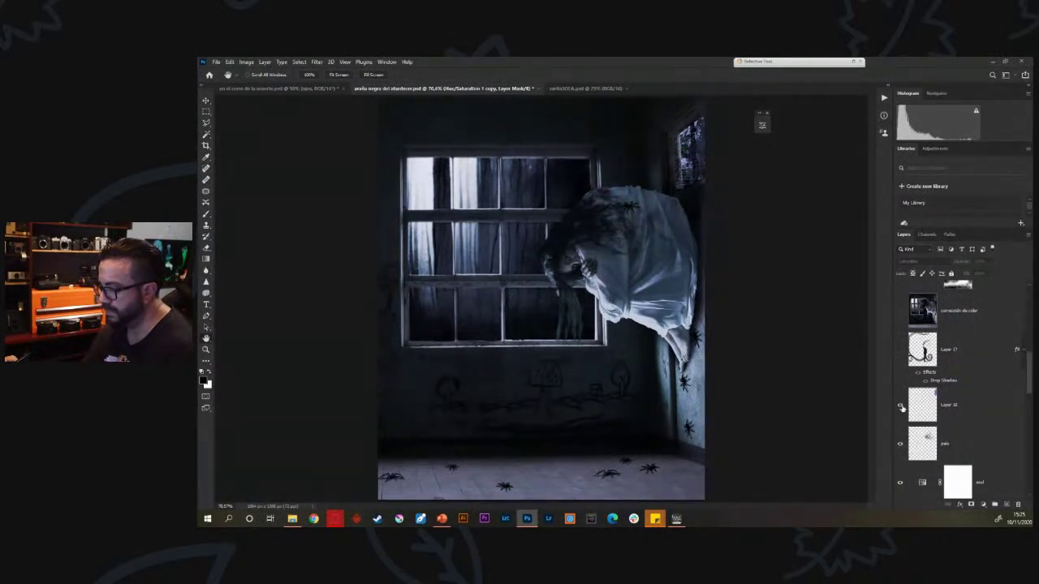
# Show the long curling hair on Layer 17 and the corrección de color layer
pyautogui.scroll(1, 962, 390)
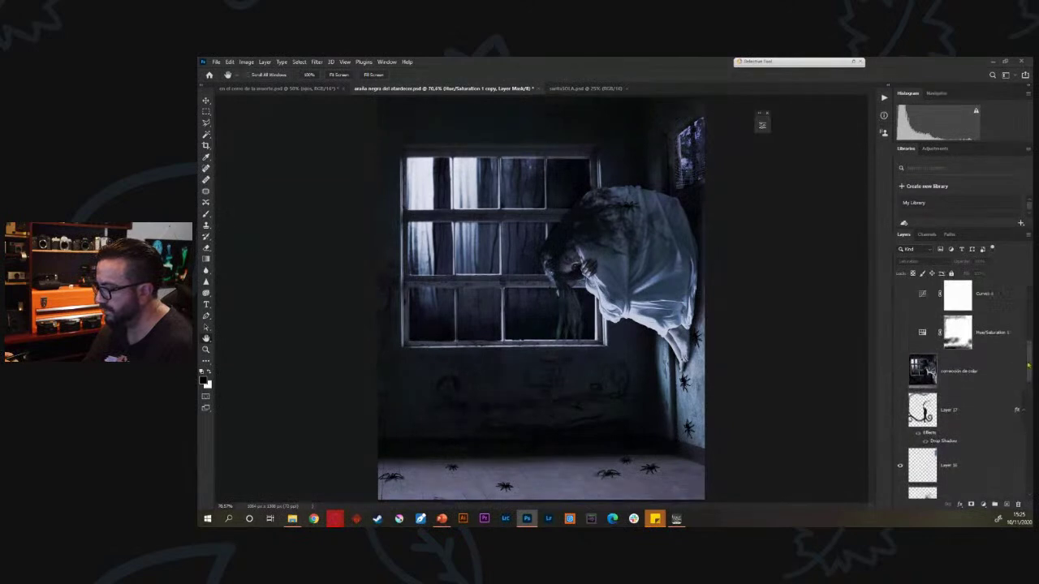
pyautogui.click(900, 411)
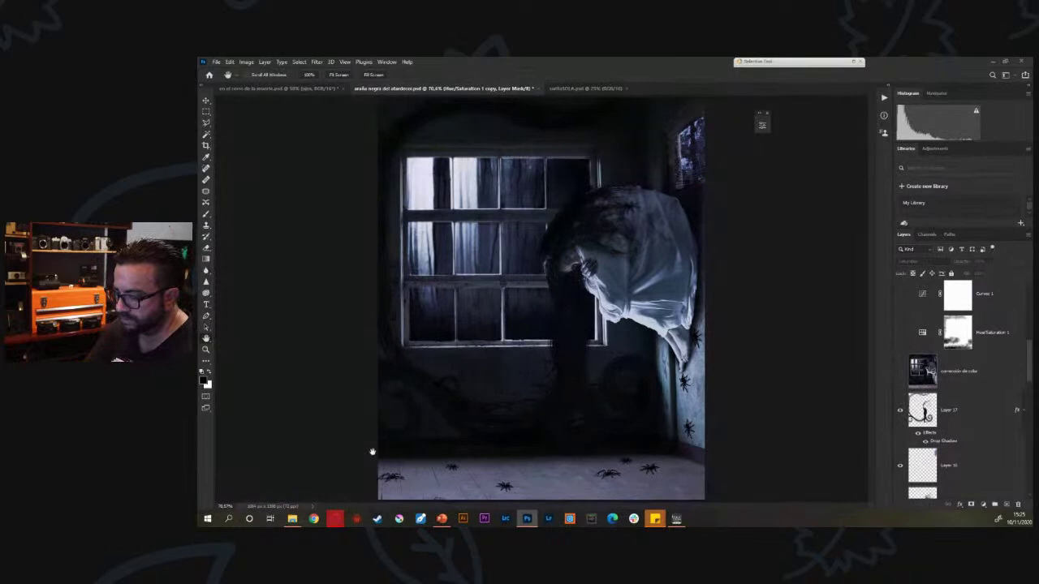
pyautogui.click(900, 372)
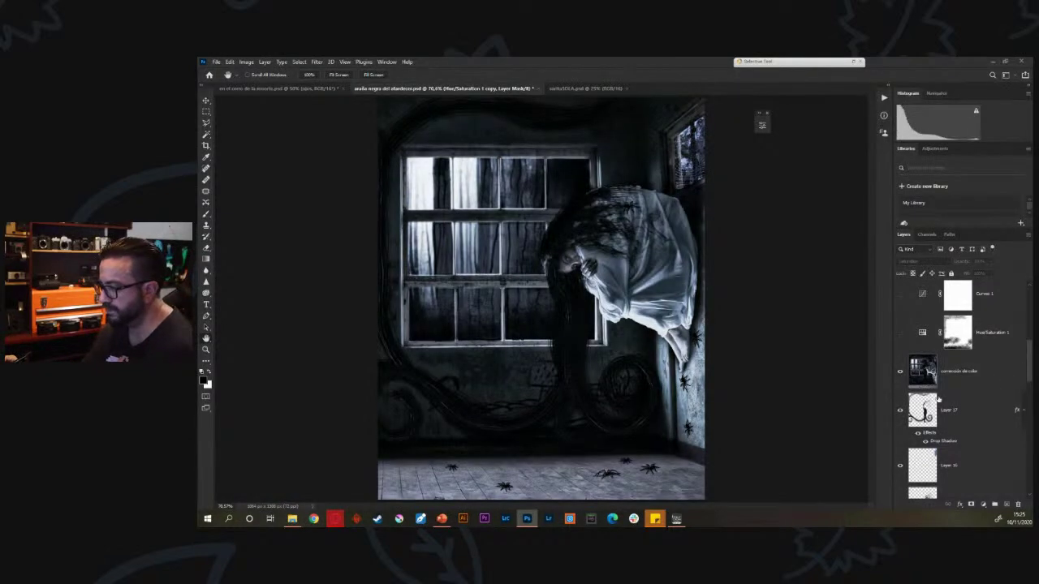
# Select the corrección de color layer, compare it on and off, and show the Hue/Saturation 1 adjustment
pyautogui.click(980, 370)
pyautogui.click(900, 372)
pyautogui.click(900, 372)
pyautogui.click(900, 372)
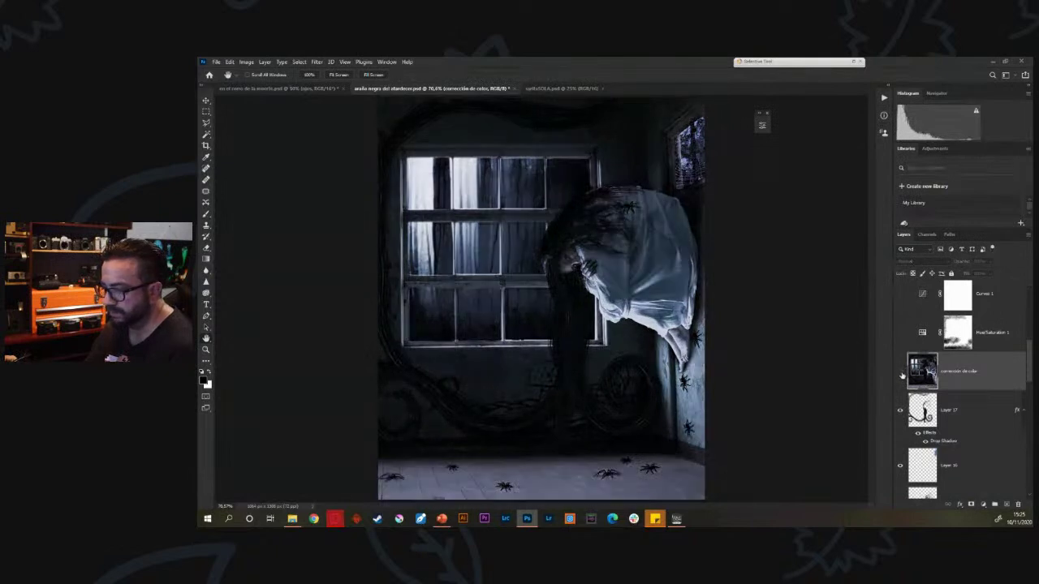
pyautogui.click(900, 371)
pyautogui.click(900, 371)
pyautogui.click(900, 371)
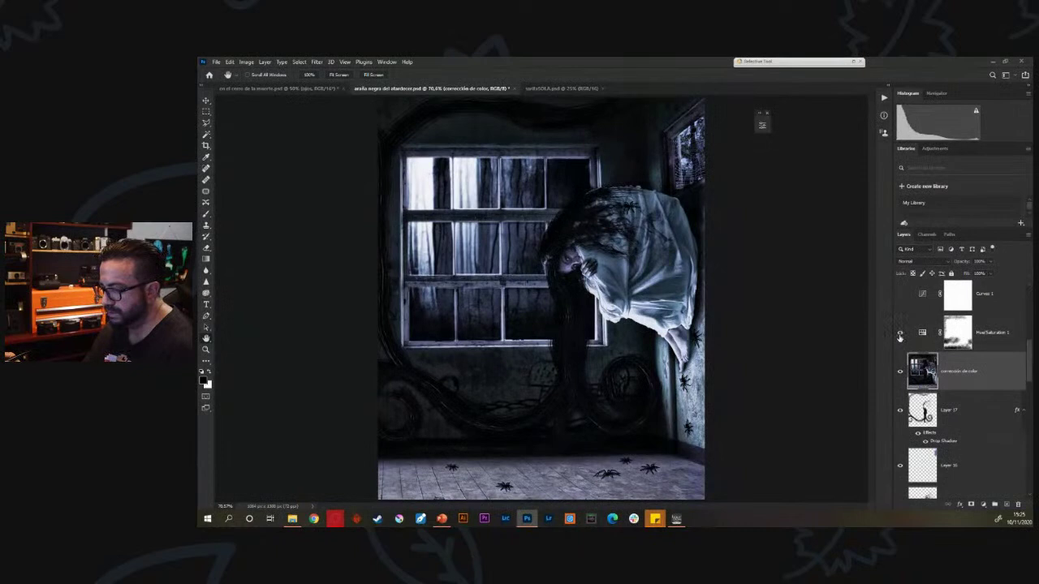
# Show the Curves 1 adjustment and the sombras layer, comparing the image with and without the shadows
pyautogui.scroll(3, 1029, 347)
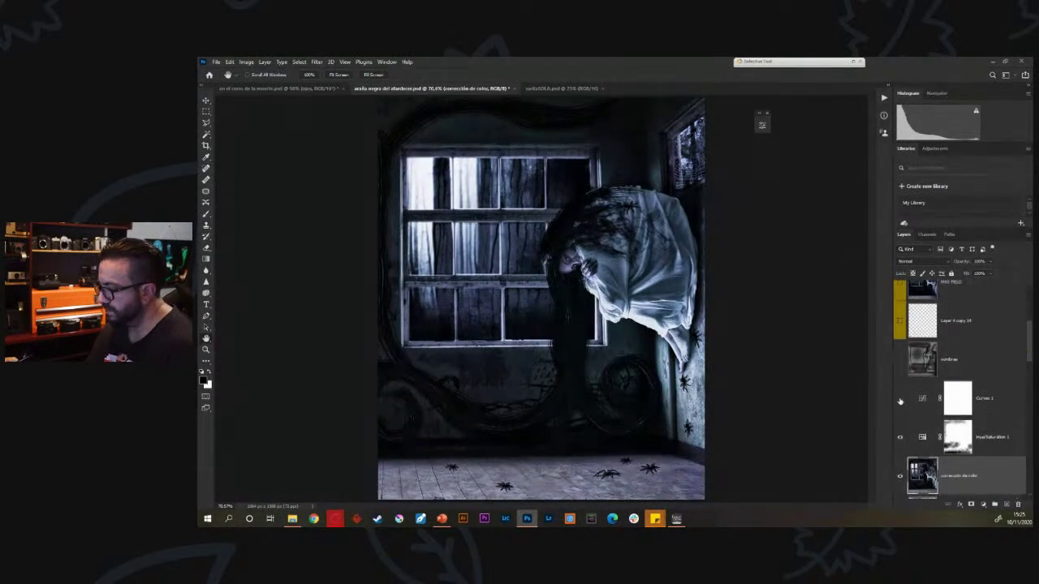
pyautogui.click(900, 360)
pyautogui.click(900, 361)
pyautogui.click(900, 361)
pyautogui.click(901, 362)
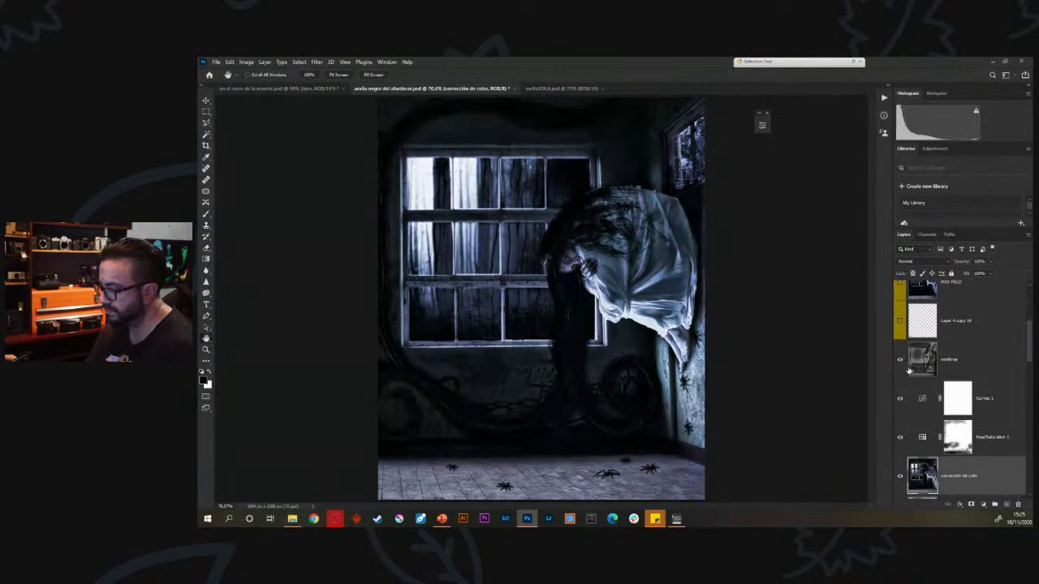
# Toggle the sombras layer repeatedly to compare the room with and without its shadows, leaving the layer visible
pyautogui.click(900, 362)
pyautogui.click(900, 362)
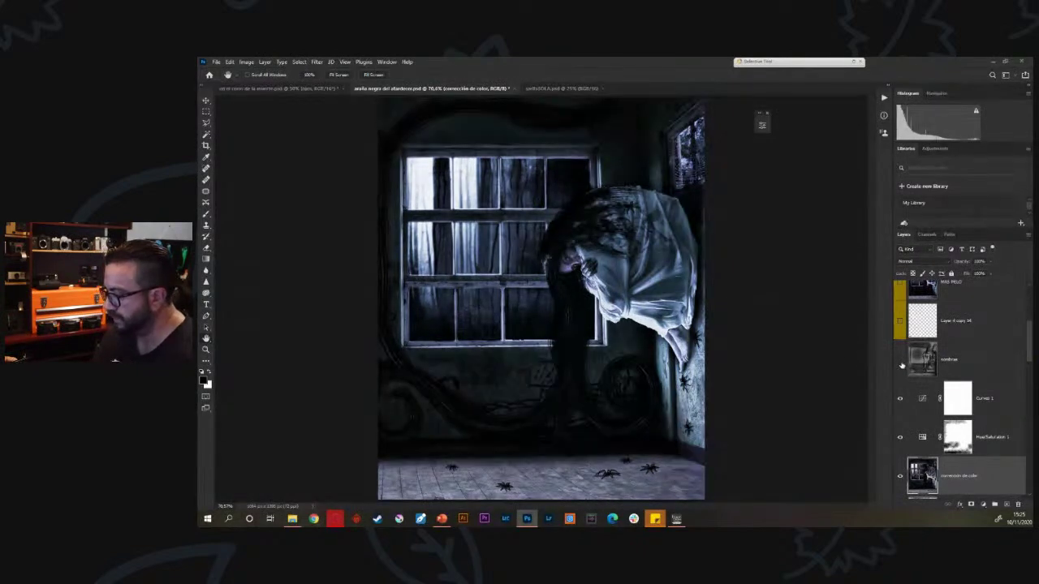
pyautogui.click(900, 362)
pyautogui.click(900, 362)
pyautogui.click(900, 362)
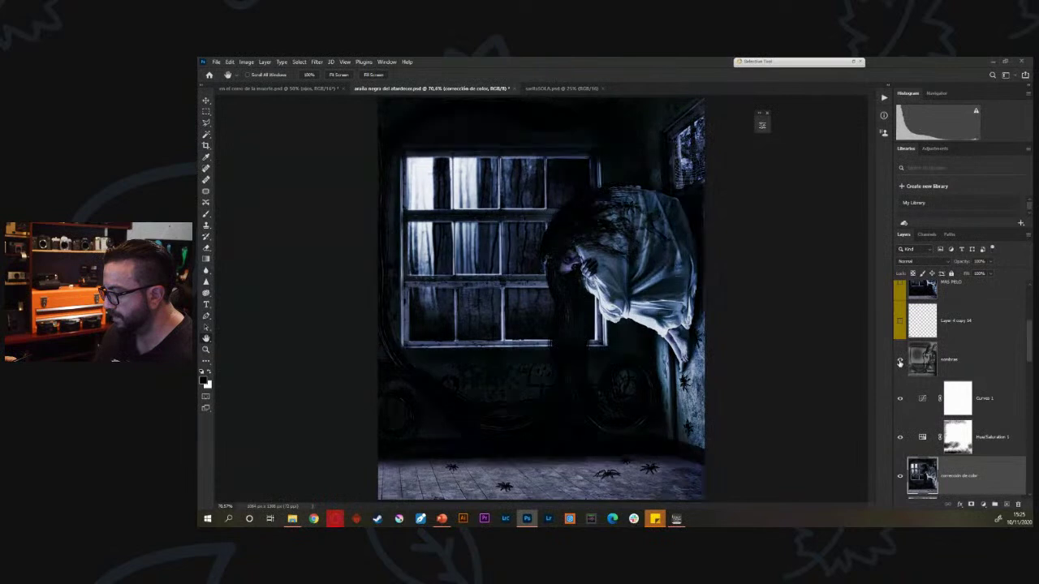
# Show the Layer 4 copy hair layer, the MAS PELO layer and the PARTICULAS DE POLVO dust layer
pyautogui.scroll(2, 1029, 327)
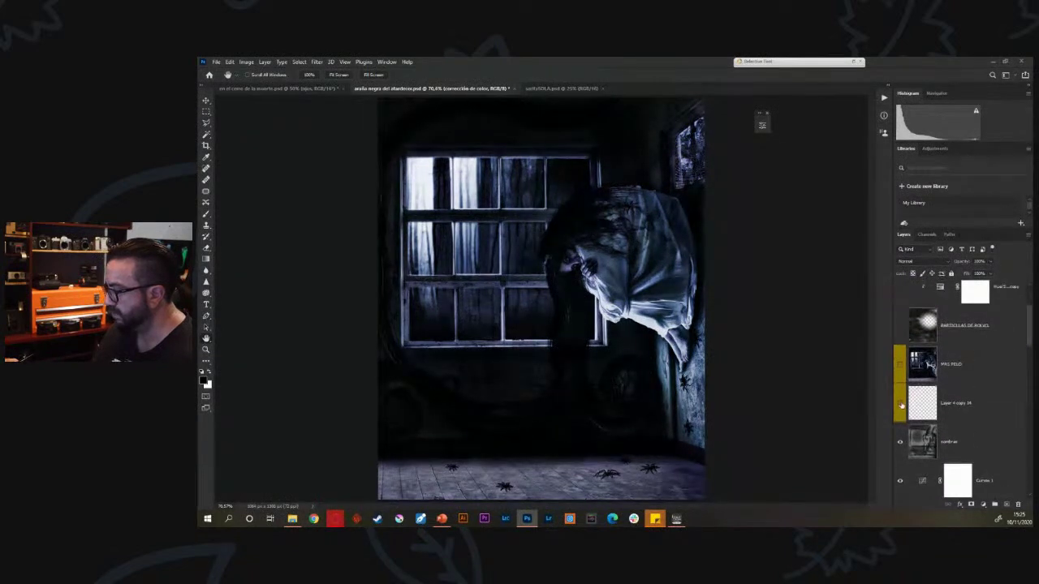
pyautogui.click(900, 365)
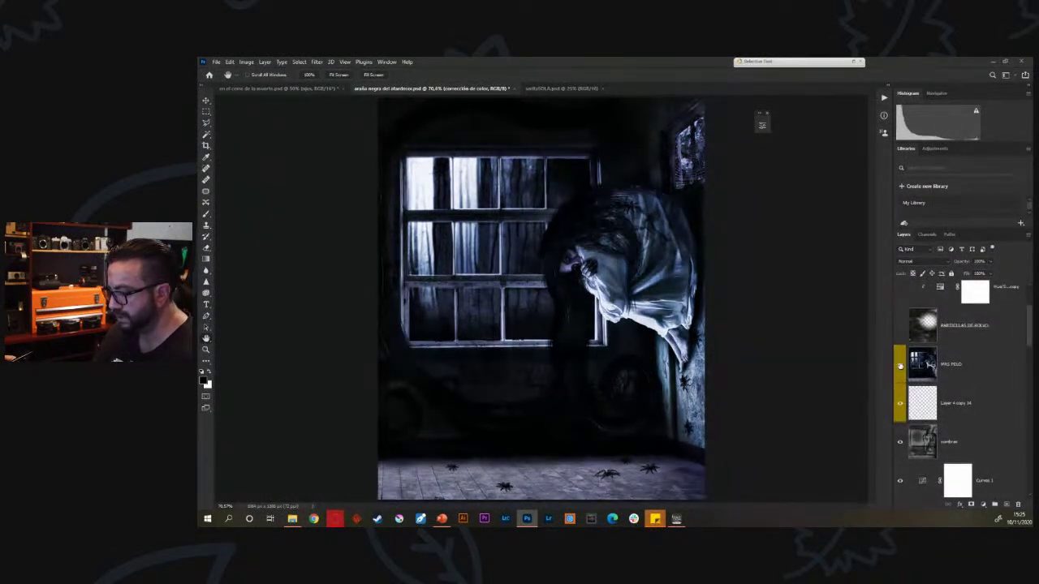
pyautogui.click(900, 326)
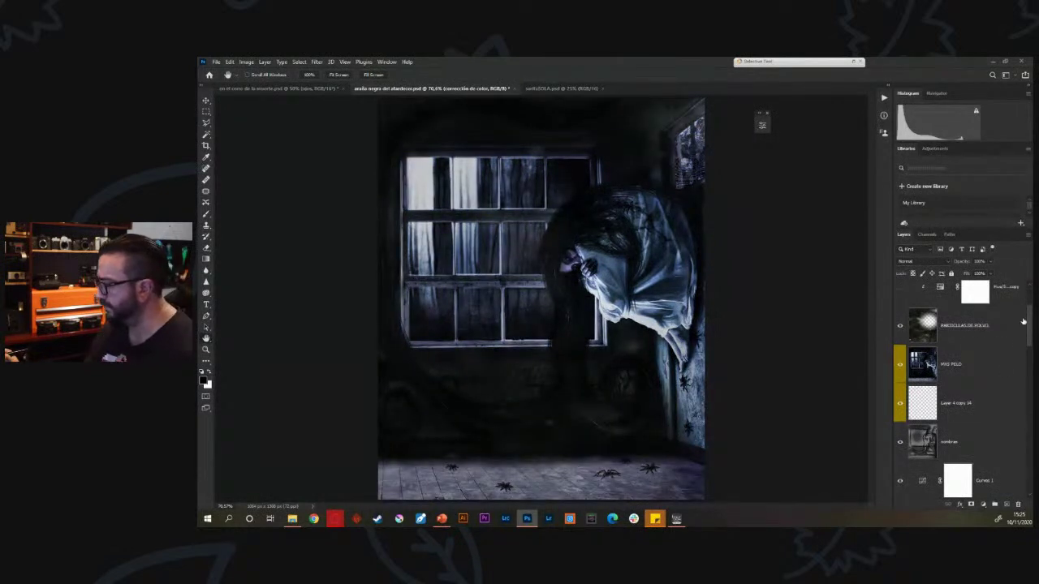
# Show the clipped Hue/Saturation copy, Layer 22 and the signature layer at the top of the stack
pyautogui.scroll(2, 925, 357)
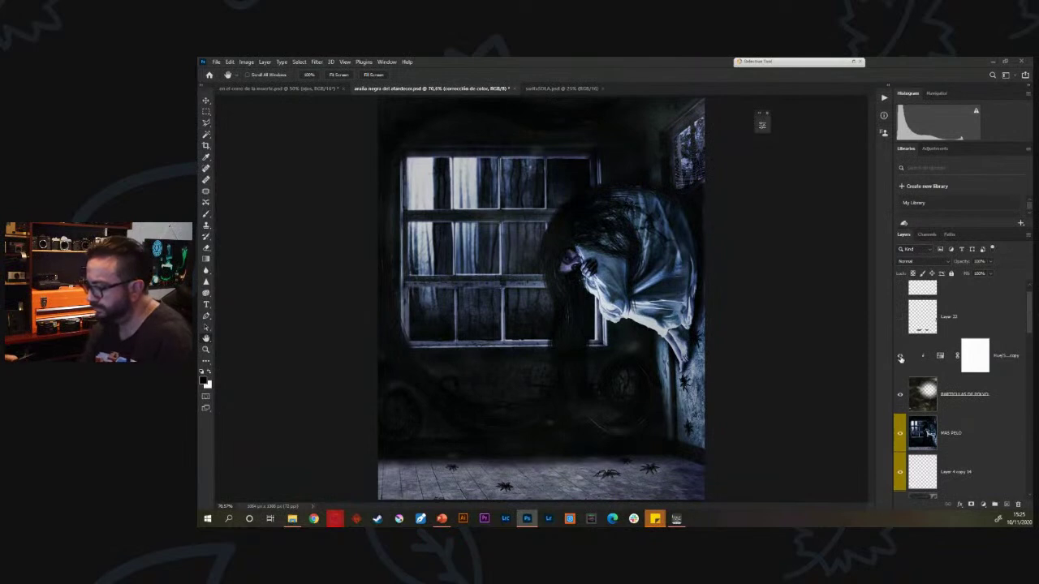
pyautogui.click(900, 316)
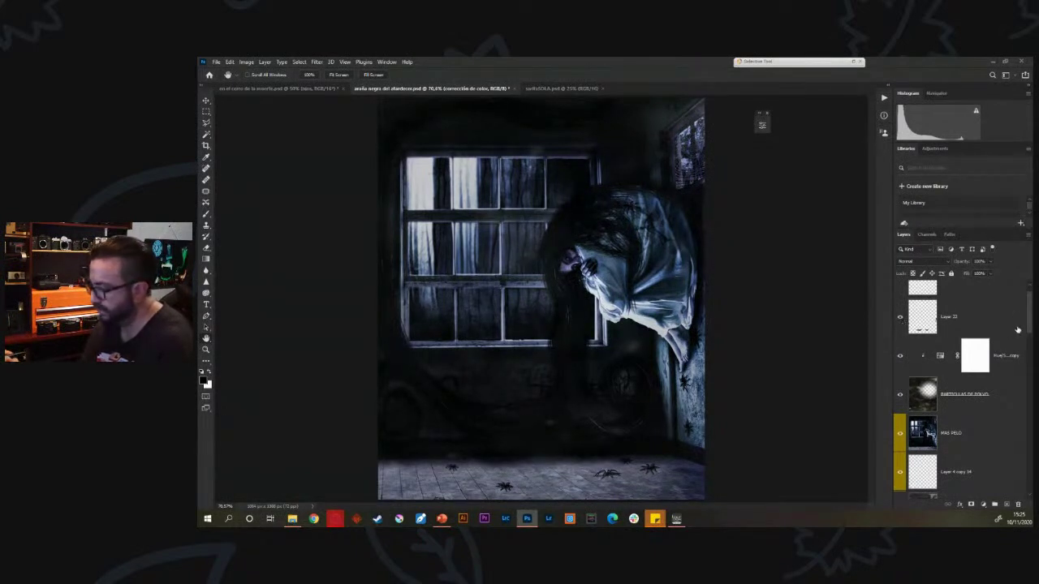
pyautogui.scroll(1, 1031, 313)
pyautogui.click(900, 301)
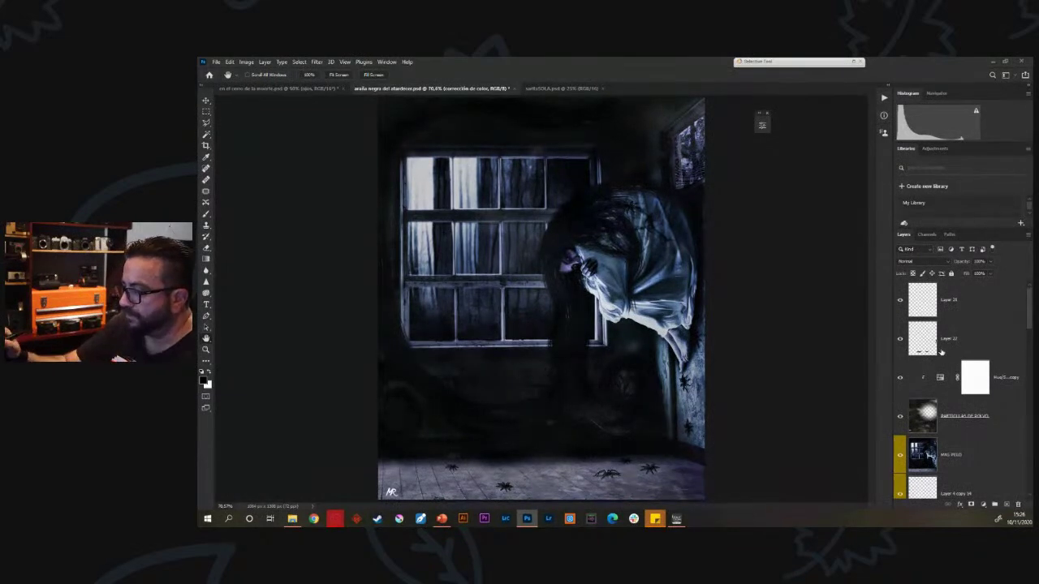
# Close the "en el cerro de la muerte.psd" and "araña negra del atardecer.psd" documents without saving, keeping the portrait document open
pyautogui.click(558, 89)
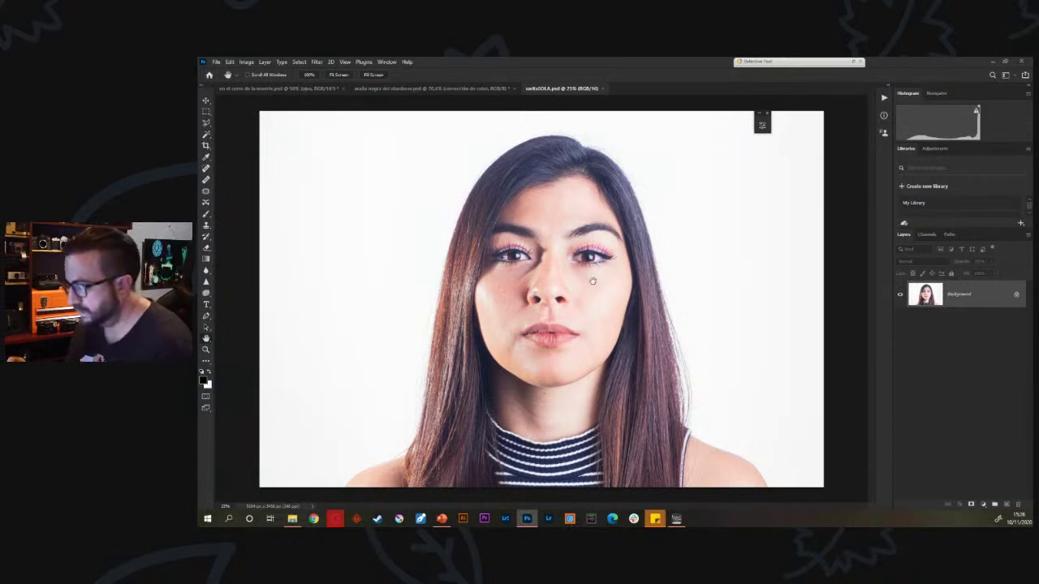
pyautogui.press('v')
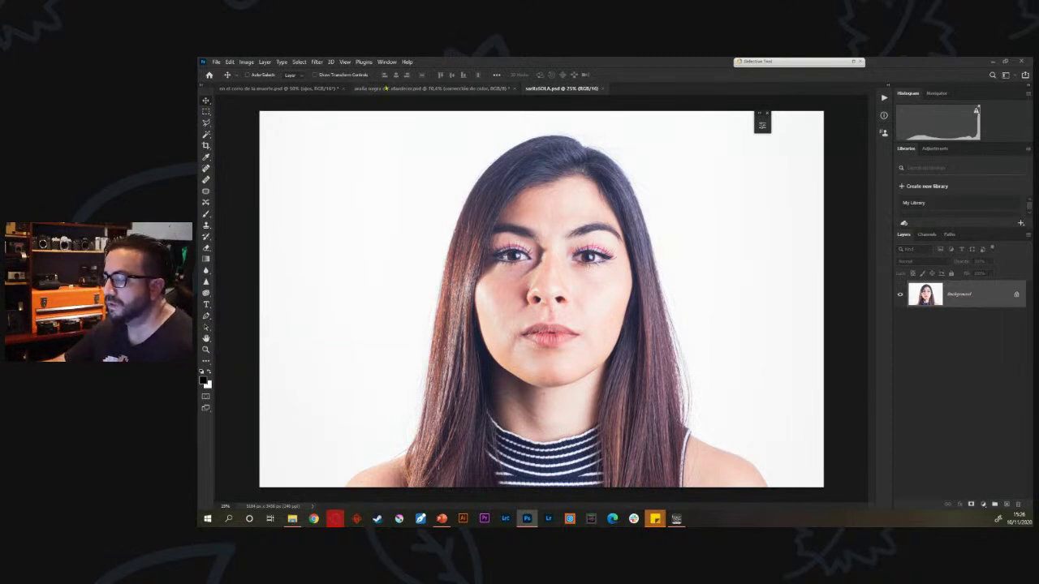
pyautogui.click(332, 91)
pyautogui.click(338, 88)
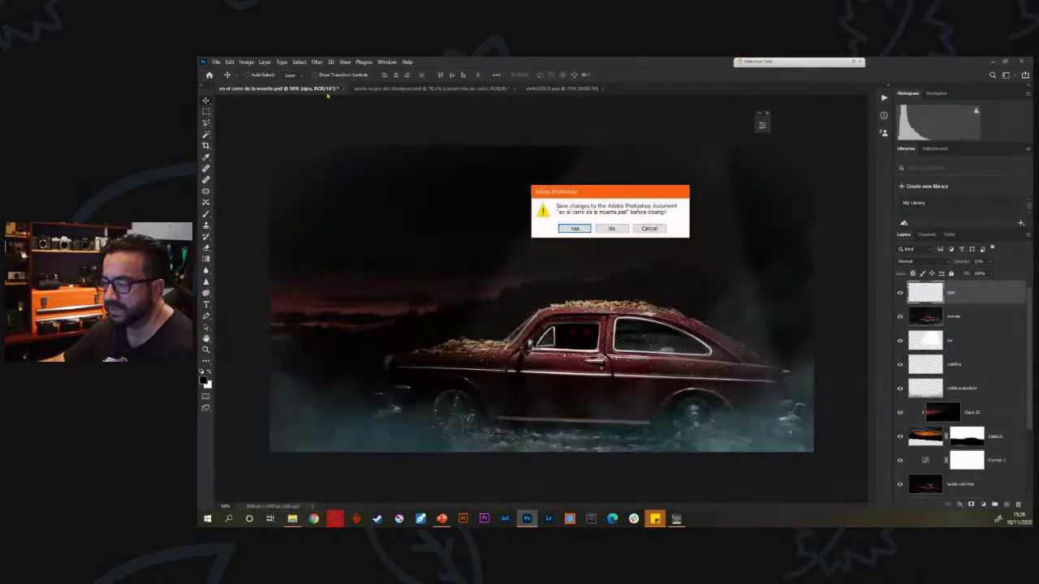
pyautogui.click(610, 229)
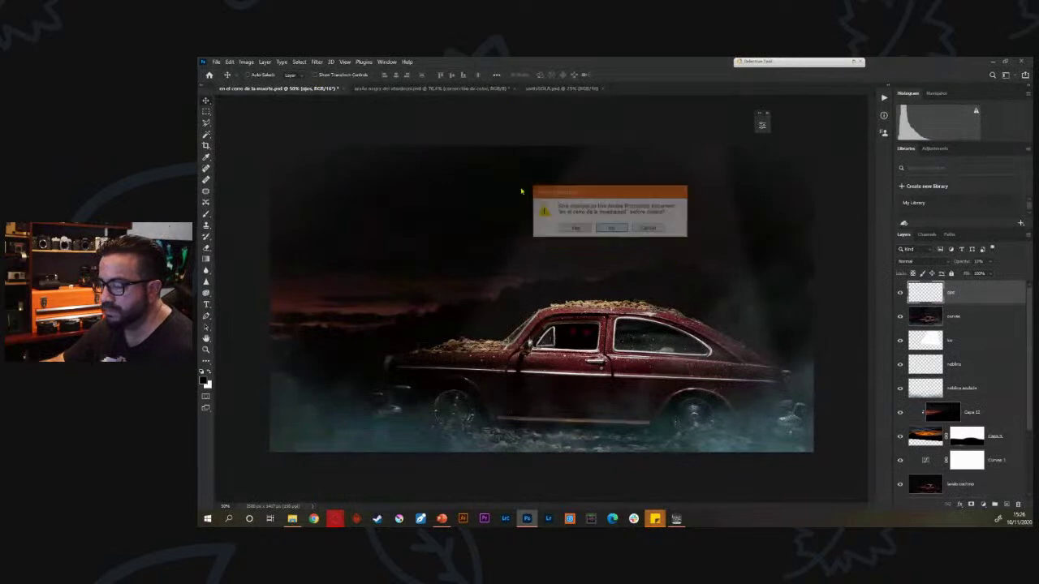
pyautogui.click(350, 93)
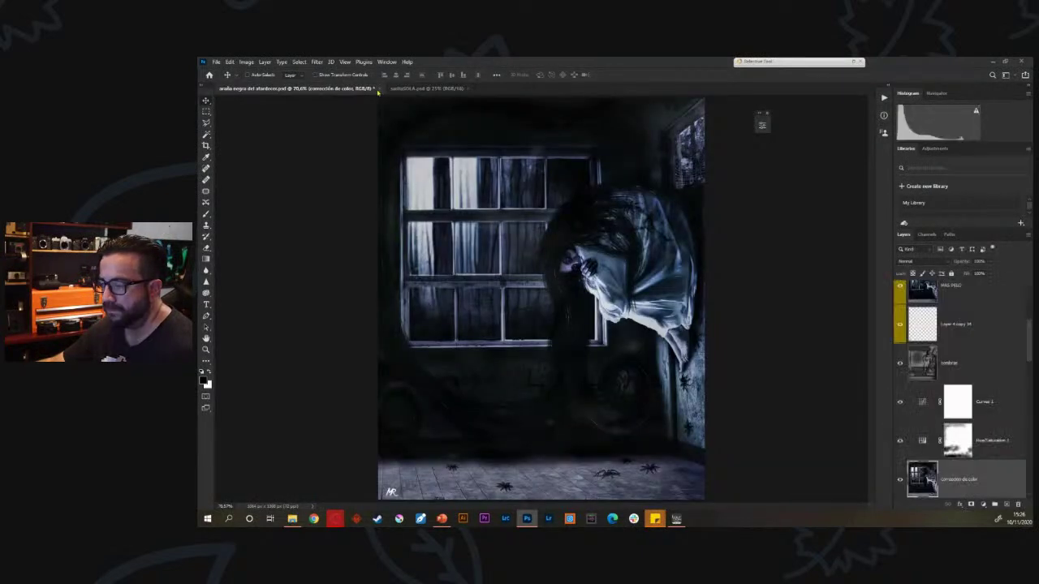
pyautogui.click(377, 92)
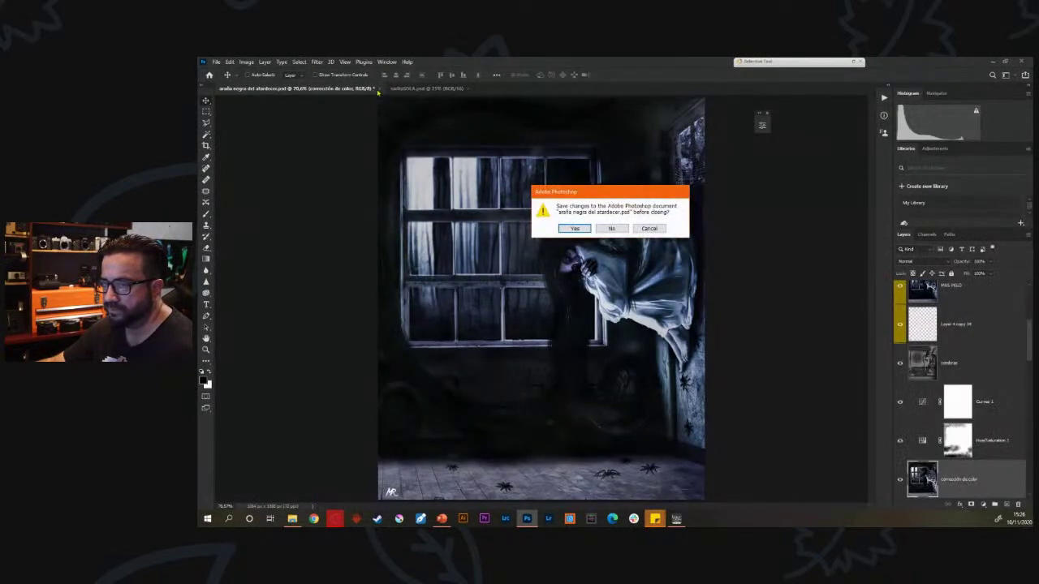
pyautogui.click(614, 230)
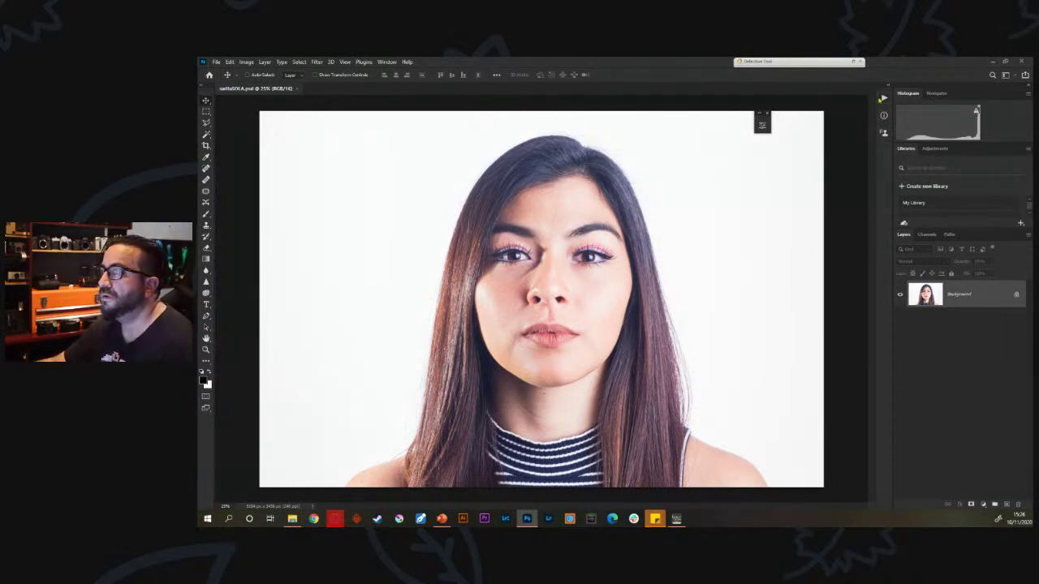
# Add a new empty layer above the portrait's Background layer
pyautogui.click(292, 519)
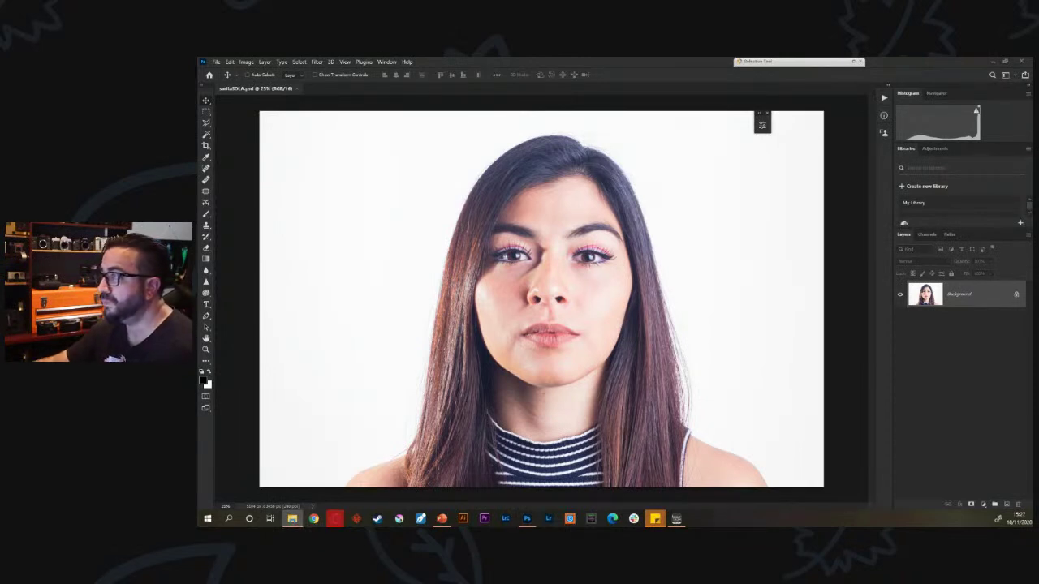
pyautogui.click(976, 300)
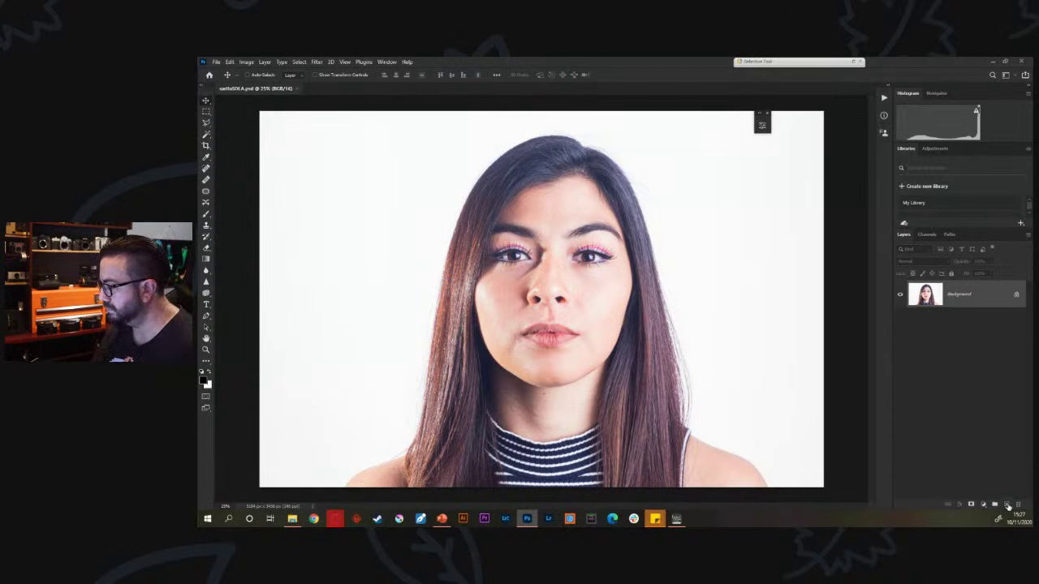
pyautogui.click(1006, 505)
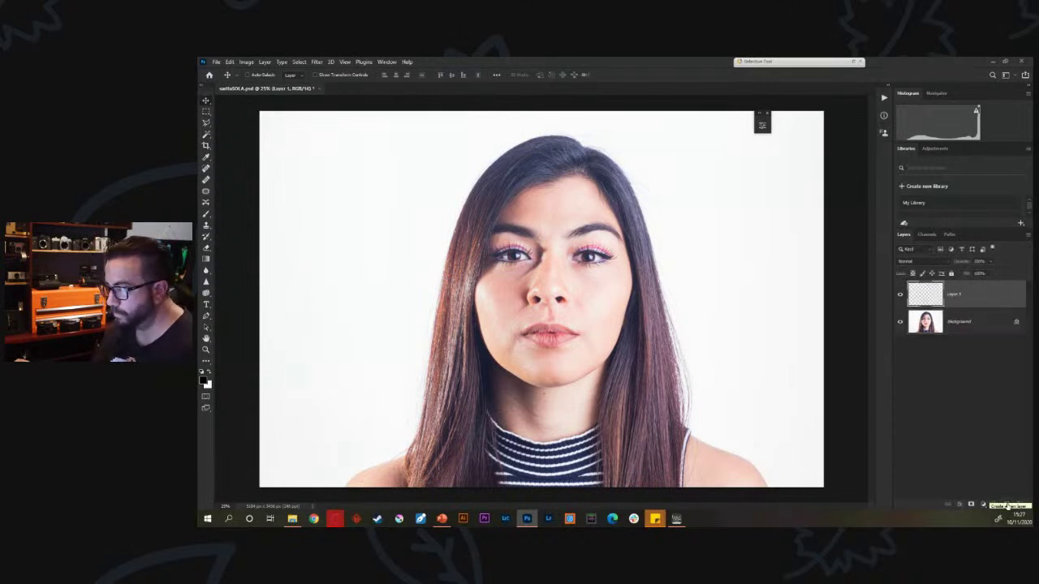
# Enlarge the rough-edged brush and sample the dark navy of the striped sweater as the foreground color
pyautogui.press('b')
pyautogui.press(']')
pyautogui.press(']')
pyautogui.press(']')
pyautogui.press(']')
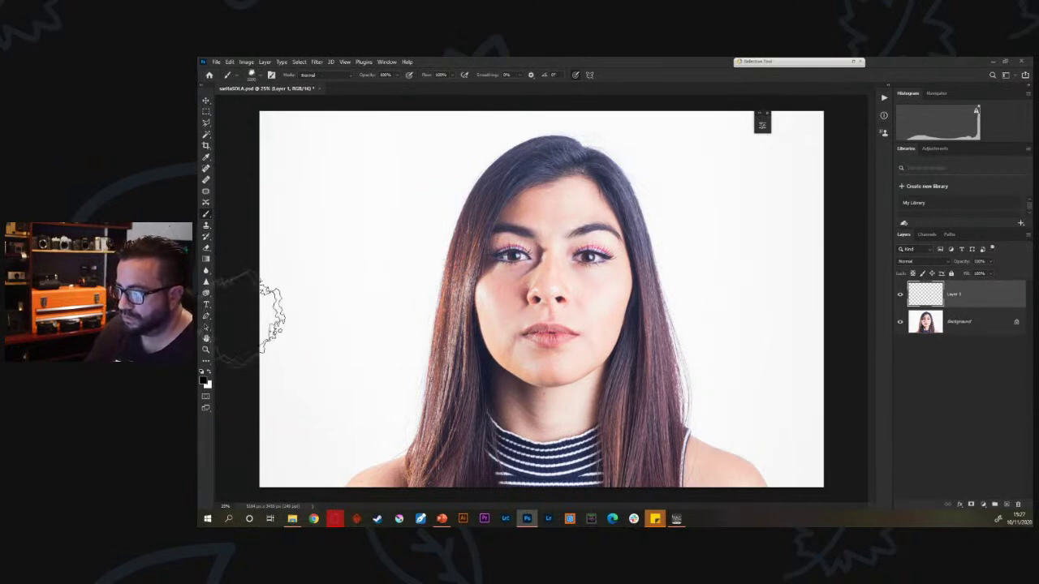
pyautogui.click(203, 379)
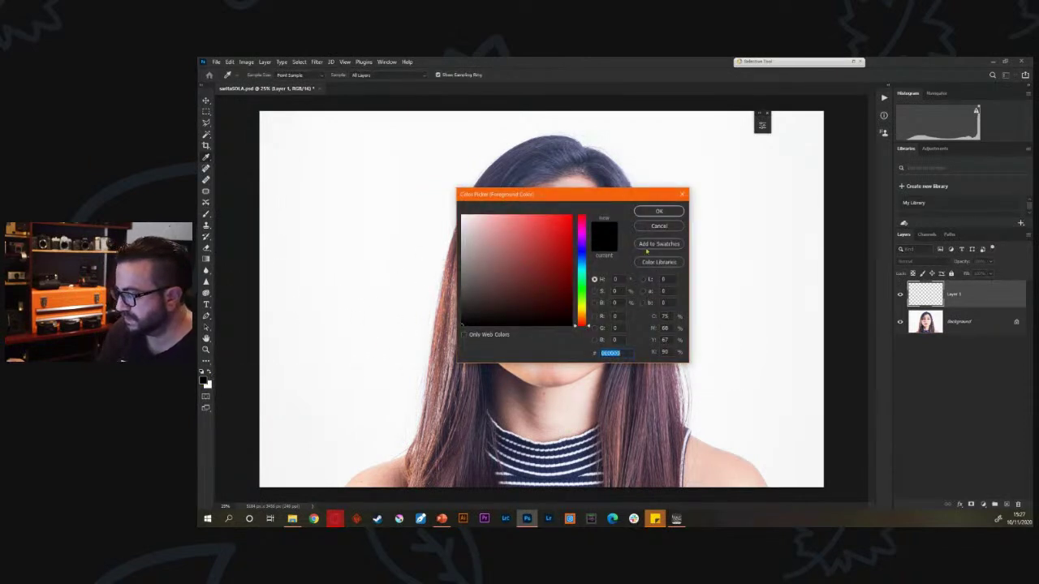
pyautogui.click(513, 430)
pyautogui.click(660, 212)
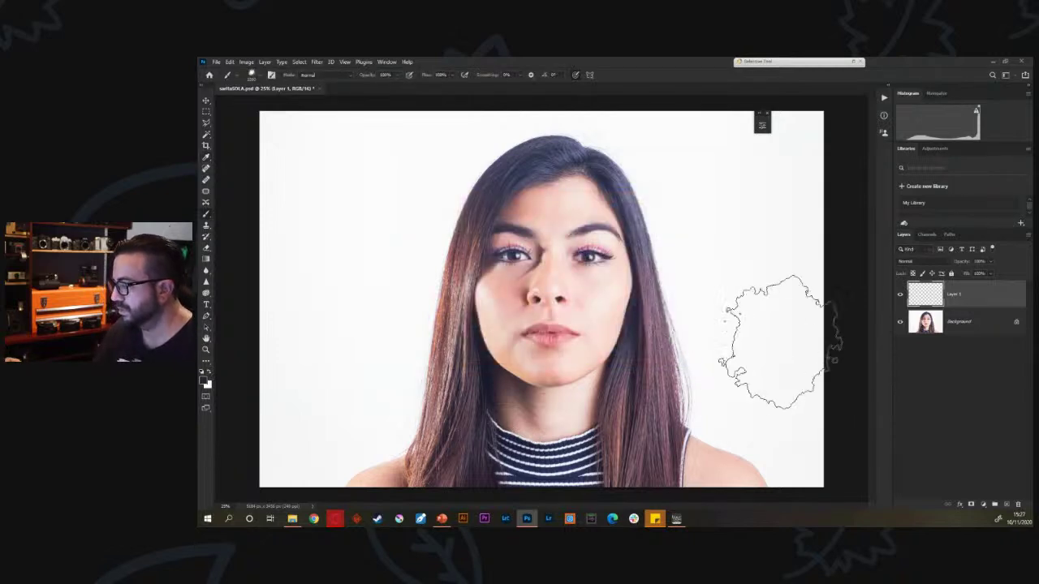
# Paint navy with a larger brush over both lower corners, the left edge and the striped sweater on Layer 1
pyautogui.moveTo(800, 325)
pyautogui.mouseDown()
pyautogui.moveTo(809, 350)
pyautogui.moveTo(732, 431)
pyautogui.moveTo(784, 418)
pyautogui.moveTo(695, 442)
pyautogui.moveTo(817, 426)
pyautogui.moveTo(776, 458)
pyautogui.moveTo(824, 324)
pyautogui.moveTo(813, 402)
pyautogui.moveTo(804, 462)
pyautogui.mouseUp()
pyautogui.press(']')
pyautogui.press(']')
pyautogui.press(']')
pyautogui.press(']')
pyautogui.moveTo(301, 357)
pyautogui.mouseDown()
pyautogui.moveTo(308, 381)
pyautogui.moveTo(390, 357)
pyautogui.moveTo(340, 389)
pyautogui.moveTo(272, 243)
pyautogui.mouseUp()
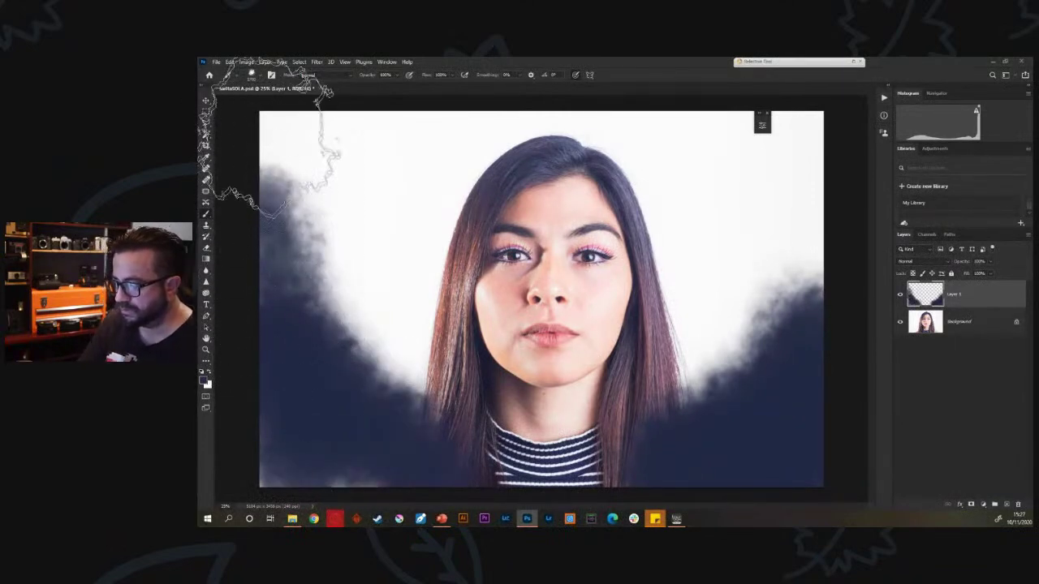
pyautogui.moveTo(243, 150); pyautogui.dragTo(234, 121)
pyautogui.moveTo(355, 436)
pyautogui.mouseDown()
pyautogui.moveTo(470, 475)
pyautogui.moveTo(320, 440)
pyautogui.moveTo(382, 462)
pyautogui.mouseUp()
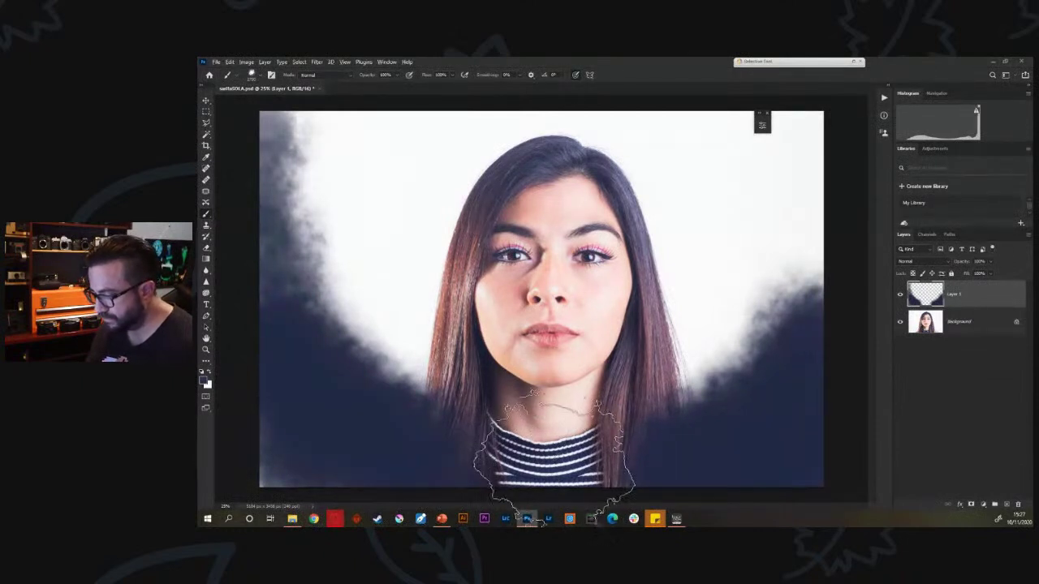
pyautogui.moveTo(454, 439)
pyautogui.mouseDown()
pyautogui.moveTo(568, 439)
pyautogui.moveTo(463, 446)
pyautogui.moveTo(649, 462)
pyautogui.moveTo(468, 493)
pyautogui.moveTo(648, 483)
pyautogui.mouseUp()
# Cover the remaining collar and lower neck with navy using a smaller brush
pyautogui.press('[')
pyautogui.press('[')
pyautogui.press('[')
pyautogui.press('[')
pyautogui.press('[')
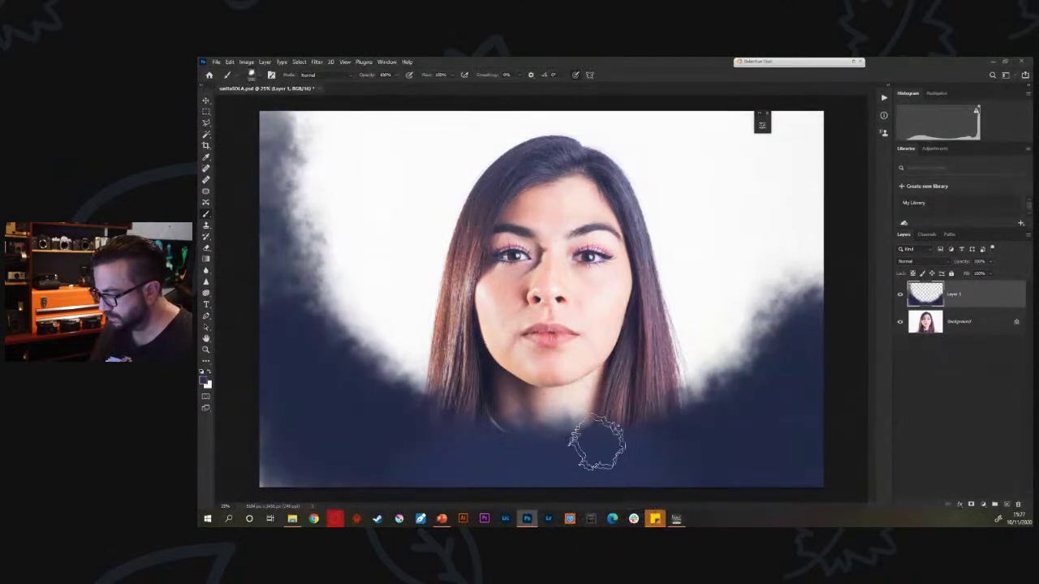
pyautogui.moveTo(498, 448)
pyautogui.mouseDown()
pyautogui.moveTo(488, 413)
pyautogui.moveTo(508, 462)
pyautogui.moveTo(501, 415)
pyautogui.moveTo(528, 463)
pyautogui.moveTo(552, 458)
pyautogui.moveTo(569, 436)
pyautogui.mouseUp()
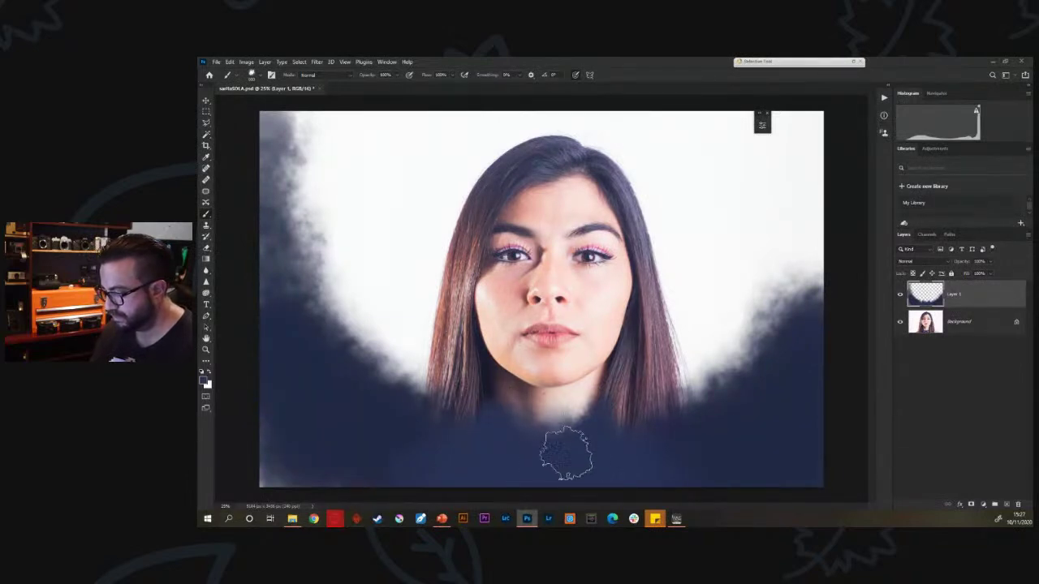
pyautogui.press(']')
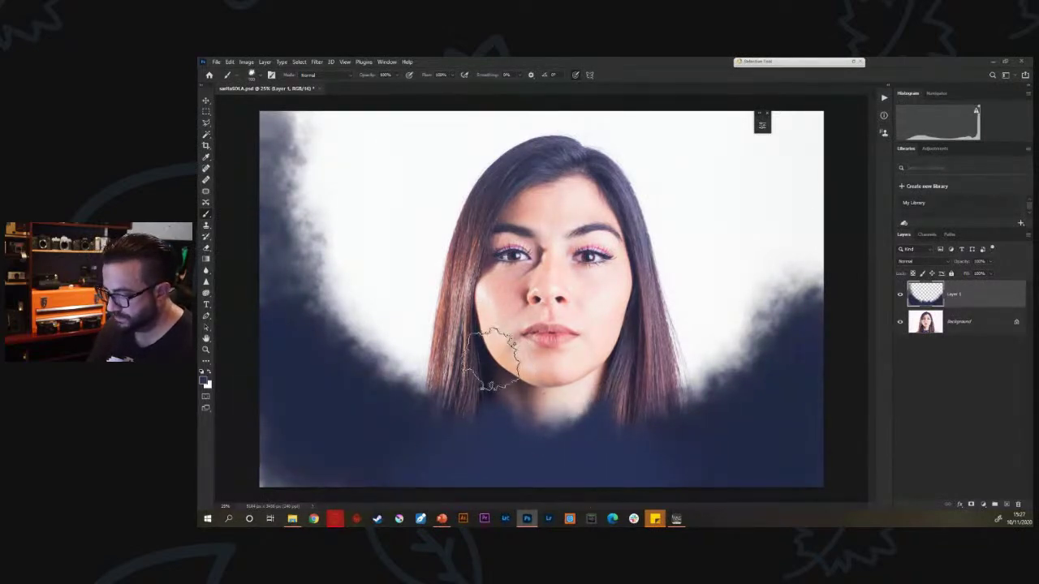
# Sample the dark hair beside the jaw and paint it with an enlarged brush across the navy area below the neck
pyautogui.press('alt')
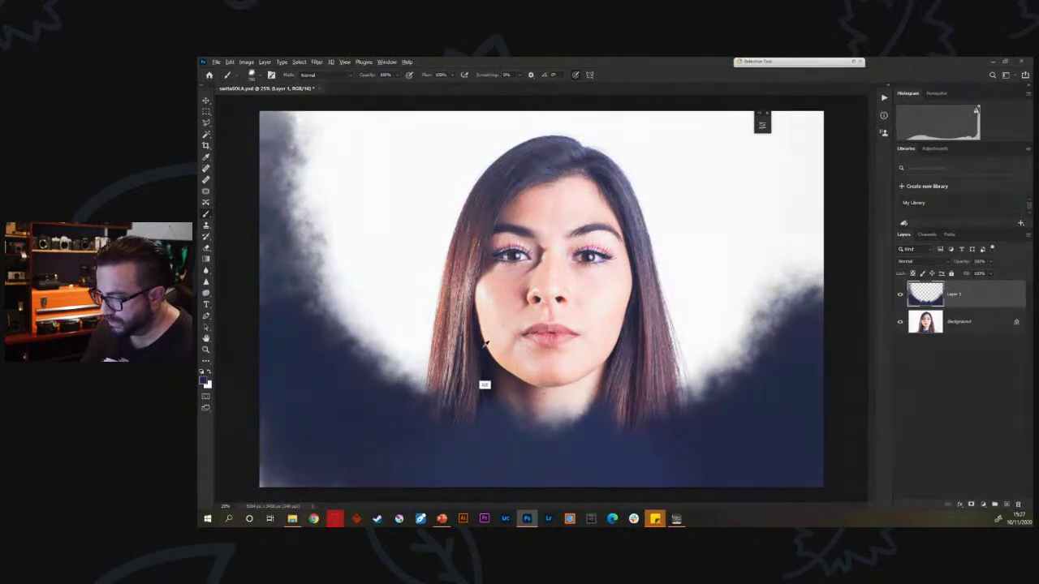
pyautogui.keyDown('alt'); pyautogui.click(485, 348); pyautogui.keyUp('alt')
pyautogui.press(']')
pyautogui.press(']')
pyautogui.press(']')
pyautogui.press(']')
pyautogui.moveTo(433, 457)
pyautogui.mouseDown()
pyautogui.moveTo(545, 477)
pyautogui.moveTo(492, 437)
pyautogui.moveTo(516, 460)
pyautogui.moveTo(512, 443)
pyautogui.moveTo(521, 458)
pyautogui.moveTo(589, 471)
pyautogui.moveTo(600, 440)
pyautogui.moveTo(621, 460)
pyautogui.moveTo(609, 461)
pyautogui.moveTo(634, 405)
pyautogui.mouseUp()
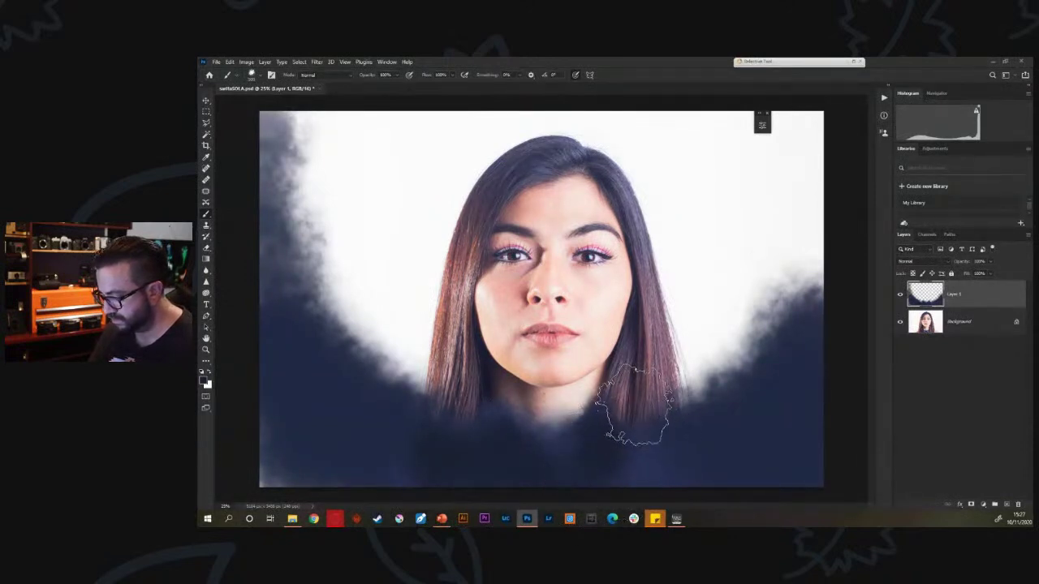
# Resample dark tones from the lower hair and beside the cheek, and darken the painted area across the bottom of the portrait
pyautogui.keyDown('alt'); pyautogui.click(629, 412); pyautogui.keyUp('alt')
pyautogui.moveTo(615, 437)
pyautogui.mouseDown()
pyautogui.moveTo(644, 432)
pyautogui.moveTo(670, 459)
pyautogui.mouseUp()
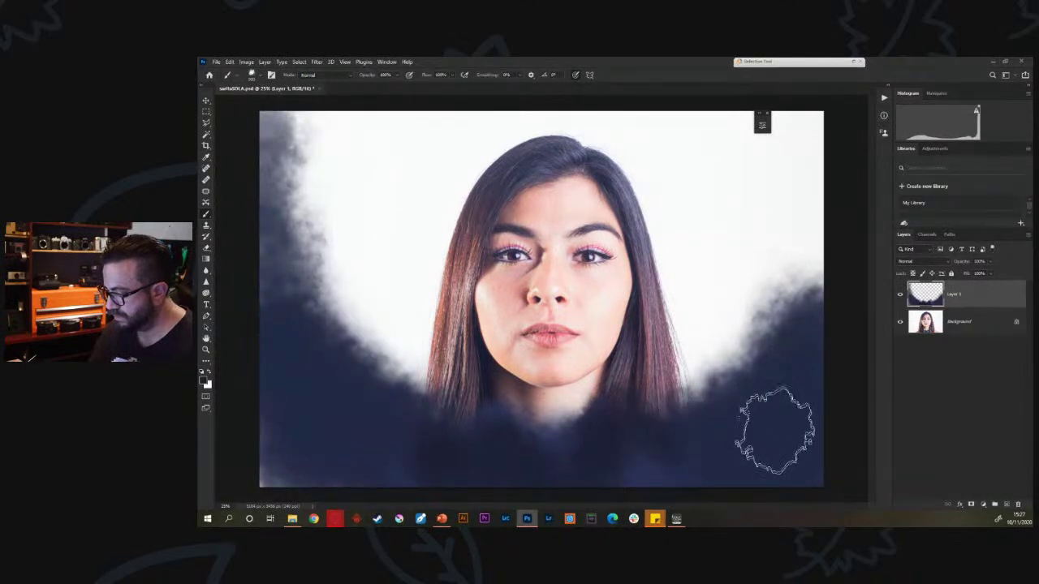
pyautogui.keyDown('alt'); pyautogui.click(635, 308); pyautogui.keyUp('alt')
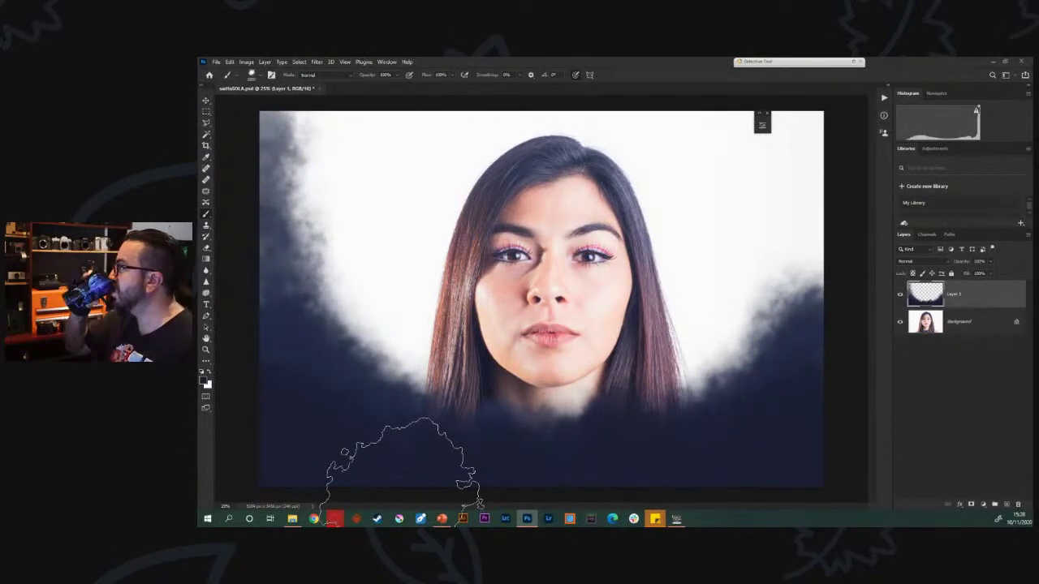
pyautogui.press('[')
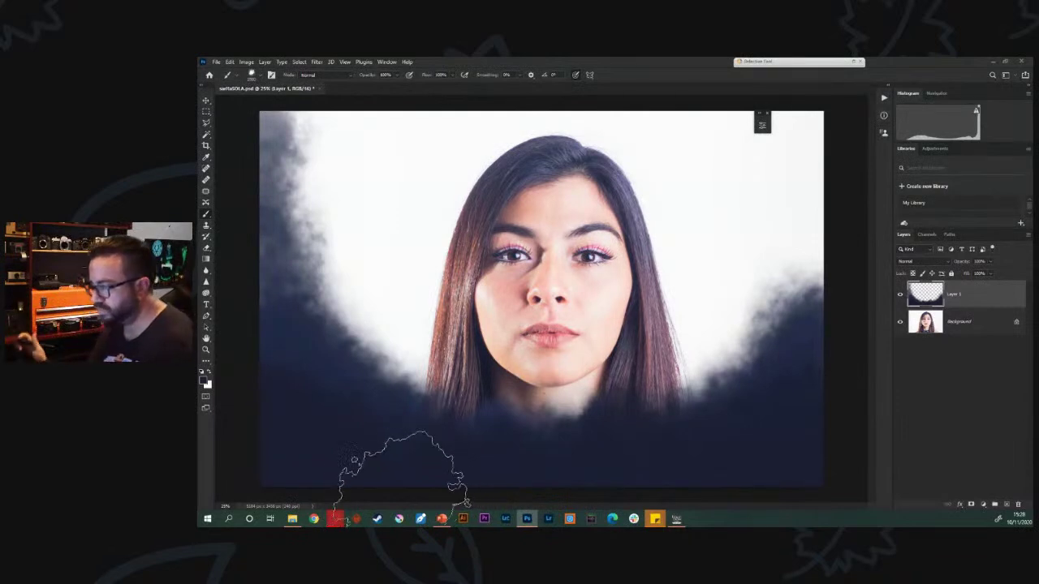
# Set Layer 1's blend mode to Linear Burn
pyautogui.click(913, 261)
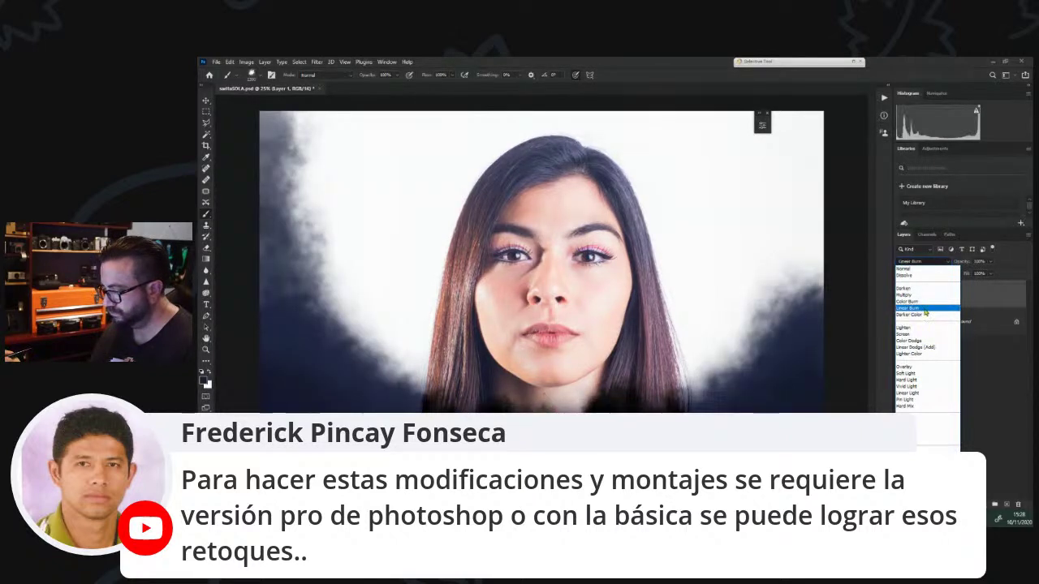
pyautogui.click(925, 312)
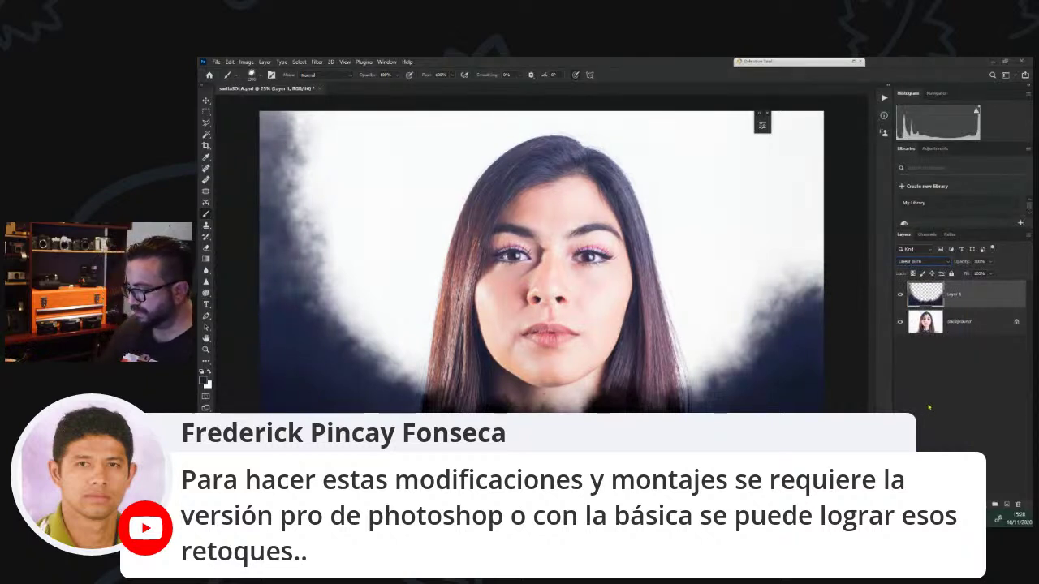
# Add a new layer, sample the dark tone below the neck, and paint it across the bottom of the portrait out to both sides
pyautogui.click(1007, 505)
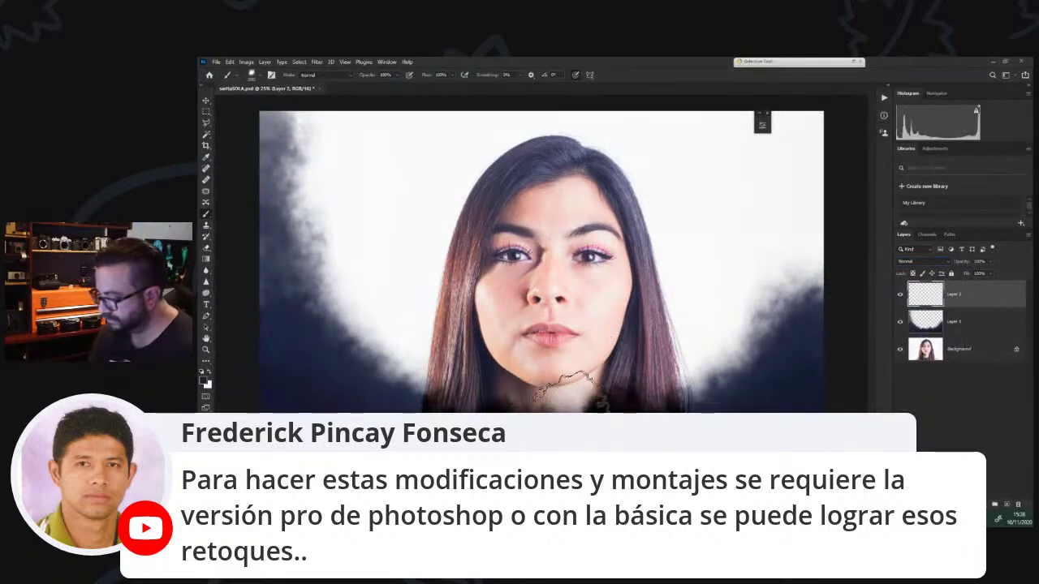
pyautogui.keyDown('alt'); pyautogui.click(553, 434); pyautogui.keyUp('alt')
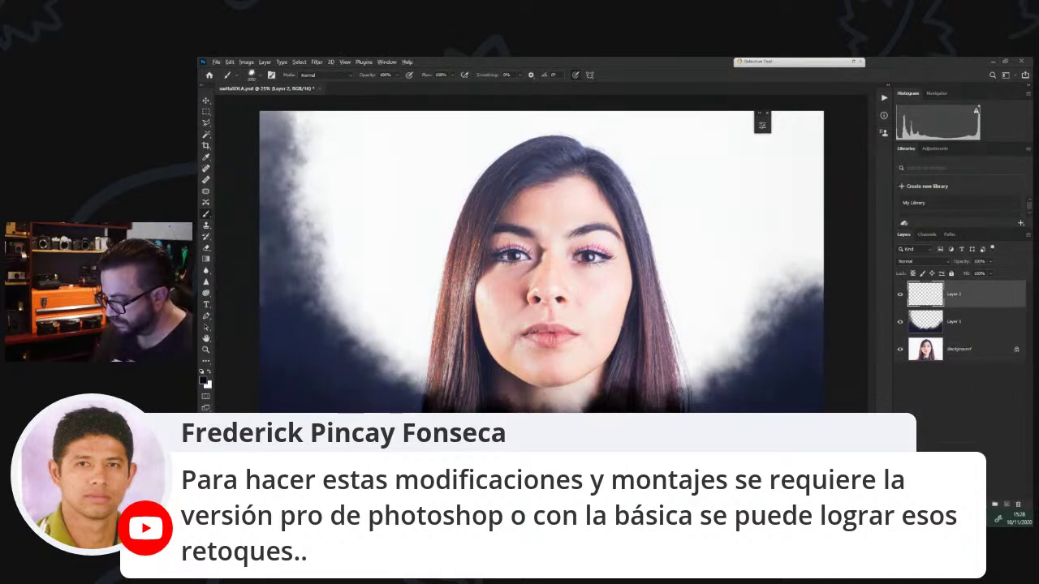
pyautogui.moveTo(664, 439); pyautogui.dragTo(667, 422)
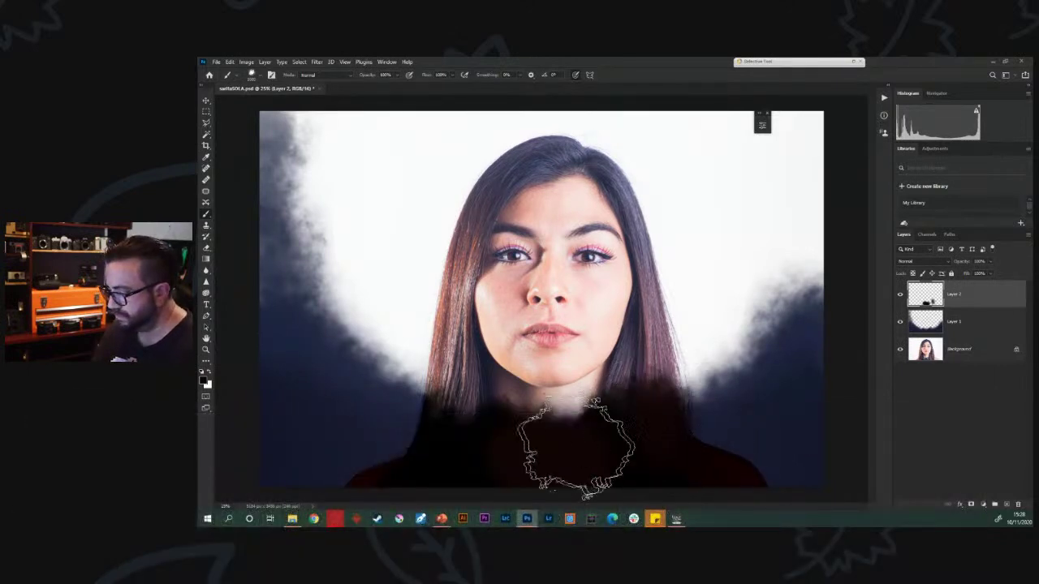
pyautogui.moveTo(402, 471)
pyautogui.mouseDown()
pyautogui.moveTo(323, 485)
pyautogui.moveTo(409, 463)
pyautogui.moveTo(446, 437)
pyautogui.moveTo(400, 464)
pyautogui.moveTo(276, 485)
pyautogui.moveTo(243, 479)
pyautogui.mouseUp()
pyautogui.moveTo(702, 450)
pyautogui.mouseDown()
pyautogui.moveTo(784, 484)
pyautogui.moveTo(862, 484)
pyautogui.moveTo(835, 483)
pyautogui.mouseUp()
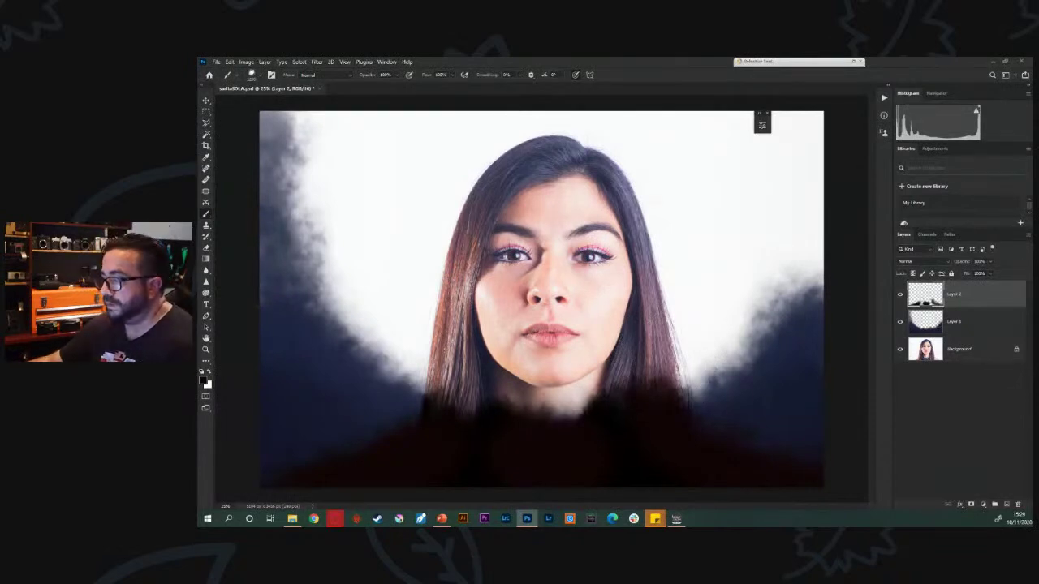
# Duplicate the Background layer and use the Patch tool to replace the lips with skin from the forehead
pyautogui.click(940, 353)
pyautogui.hotkey('ctrl', 'j')
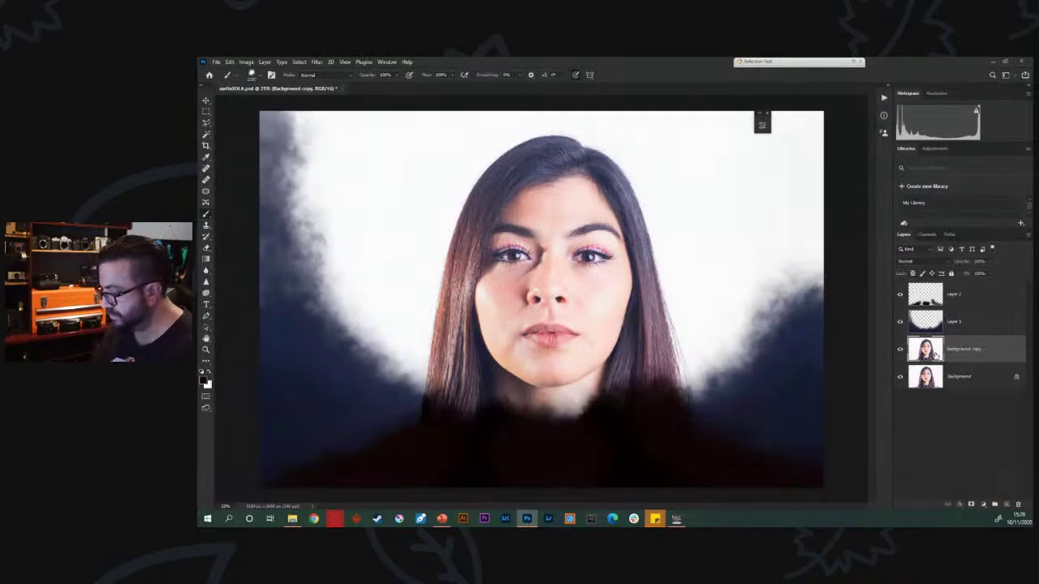
pyautogui.press('j')
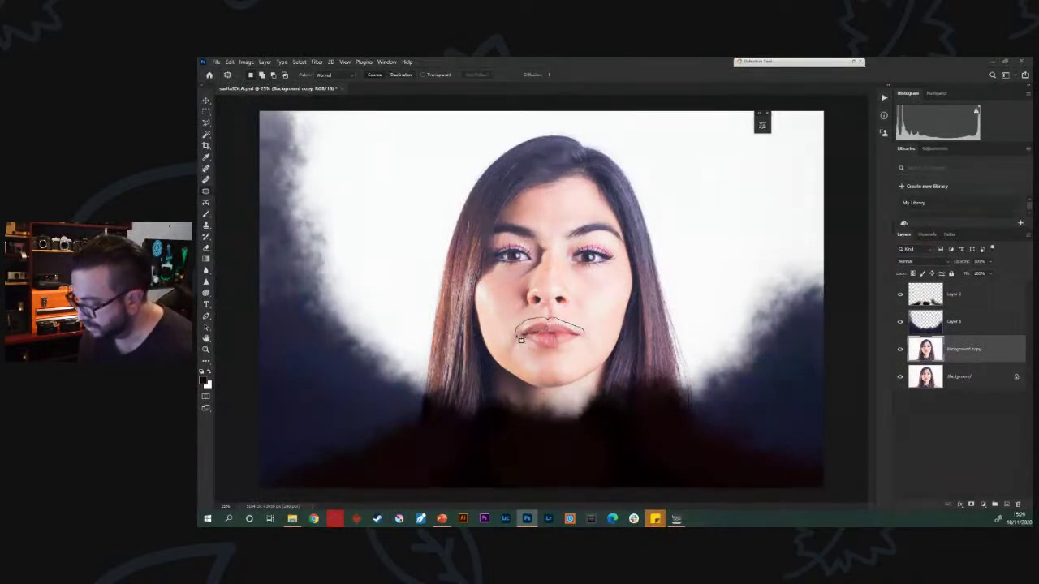
pyautogui.moveTo(589, 342); pyautogui.dragTo(562, 236)
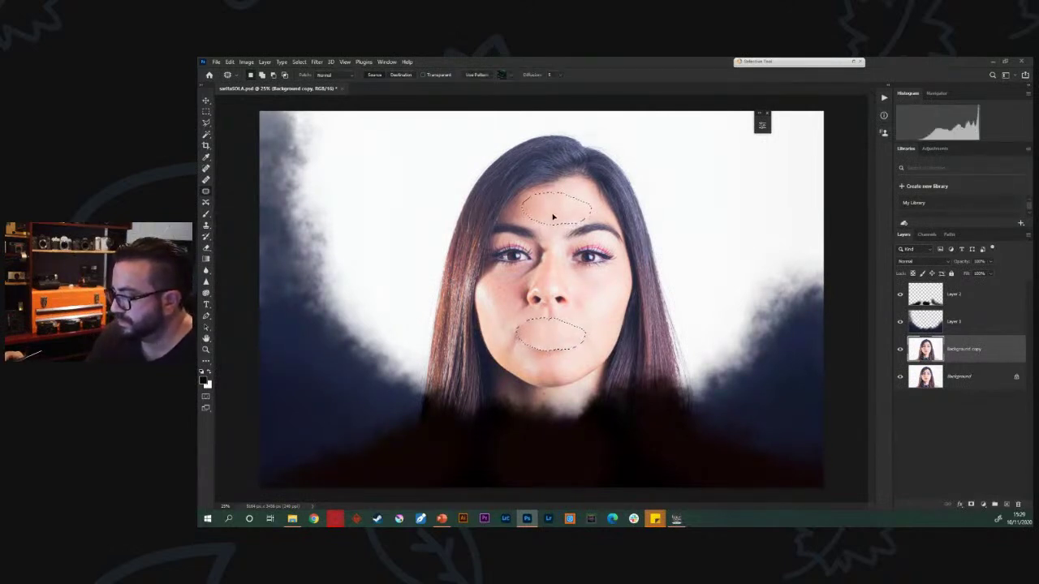
pyautogui.moveTo(553, 217); pyautogui.dragTo(544, 223)
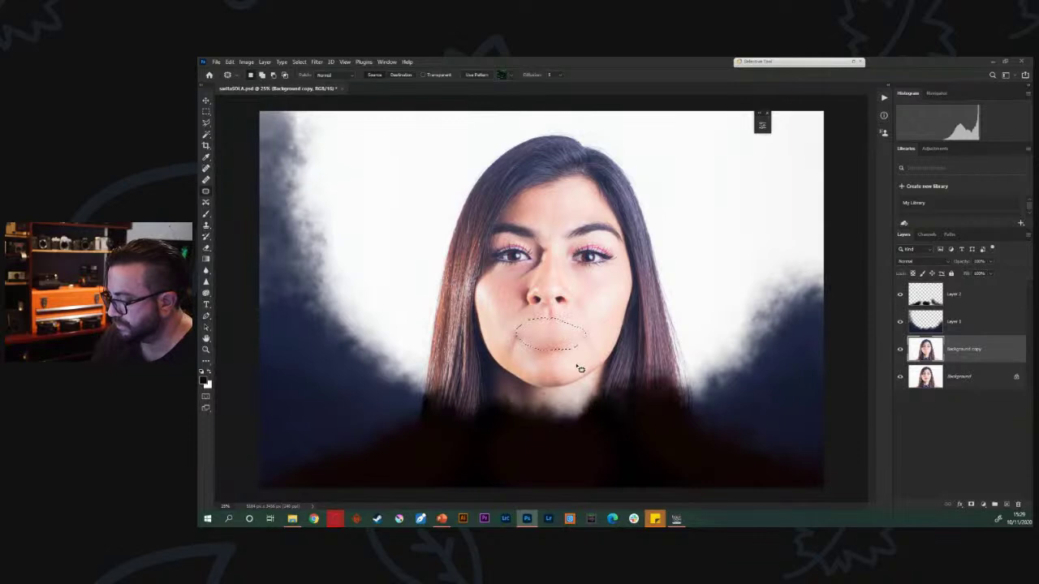
# Patch the leftover traces around the mouth with more forehead skin and clear the selection
pyautogui.moveTo(579, 348)
pyautogui.mouseDown()
pyautogui.moveTo(528, 359)
pyautogui.moveTo(580, 351)
pyautogui.mouseUp()
pyautogui.moveTo(558, 214); pyautogui.dragTo(557, 215)
pyautogui.hotkey('ctrl', 'd')
pyautogui.moveTo(529, 345)
pyautogui.mouseDown()
pyautogui.moveTo(514, 333)
pyautogui.moveTo(528, 346)
pyautogui.moveTo(557, 304)
pyautogui.moveTo(552, 219)
pyautogui.mouseUp()
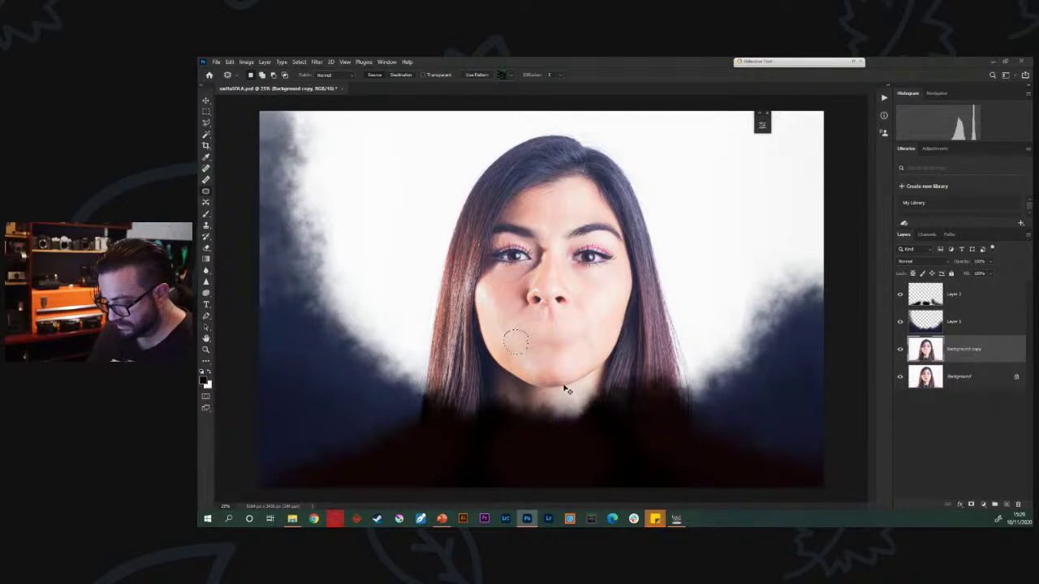
pyautogui.hotkey('ctrl', 'd')
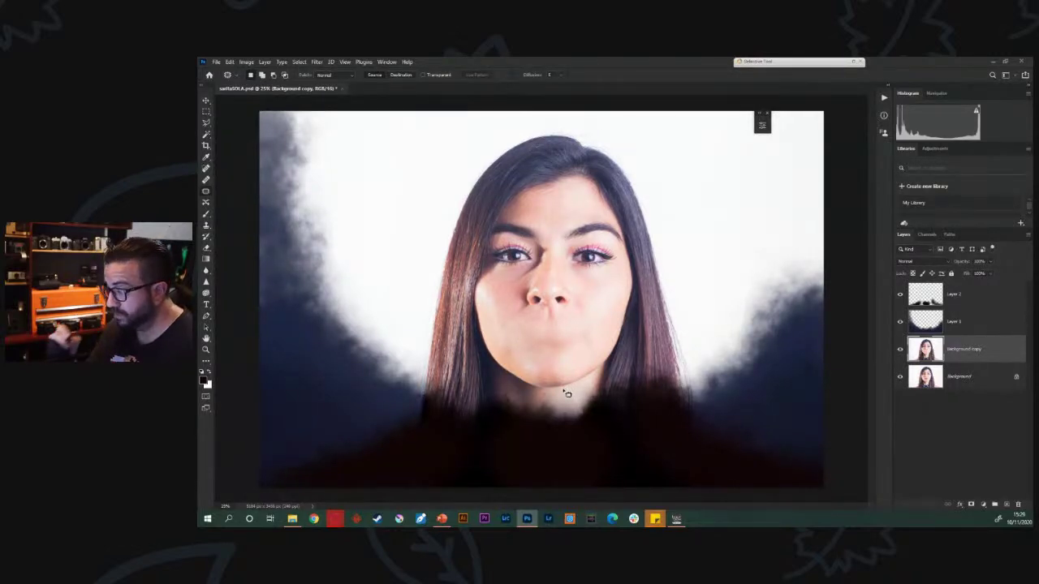
# Patch the eye on the right half of the face with cheek skin and deselect it
pyautogui.moveTo(627, 259)
pyautogui.mouseDown()
pyautogui.moveTo(589, 242)
pyautogui.moveTo(567, 252)
pyautogui.moveTo(591, 290)
pyautogui.moveTo(620, 274)
pyautogui.moveTo(626, 257)
pyautogui.moveTo(607, 261)
pyautogui.moveTo(594, 308)
pyautogui.mouseUp()
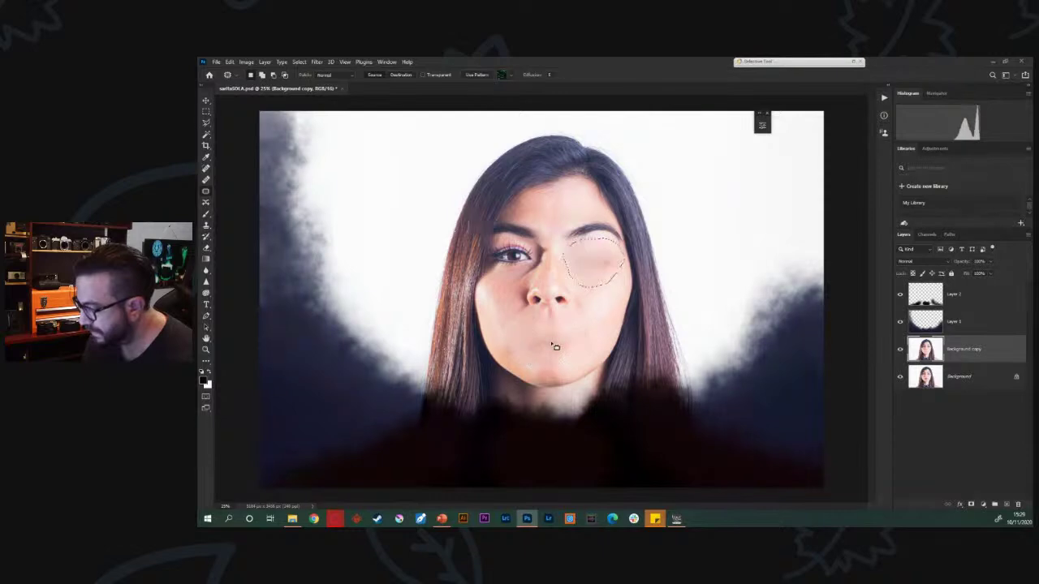
pyautogui.hotkey('ctrl', 'd')
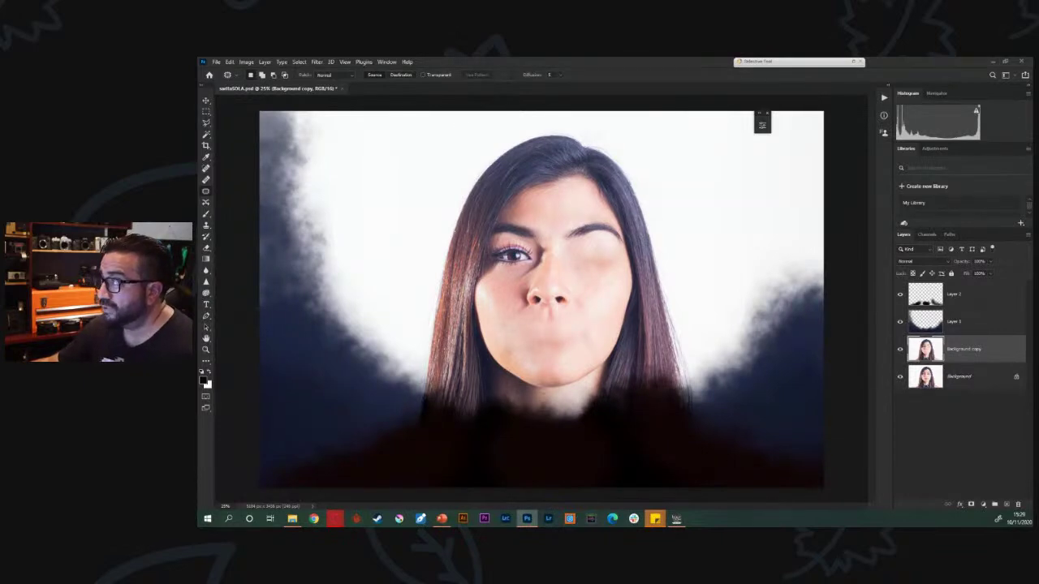
# Open cracked-egg.jpg, copy the whole image, and paste it into the portrait document above the Background copy
pyautogui.moveTo(406, 88); pyautogui.dragTo(398, 91)
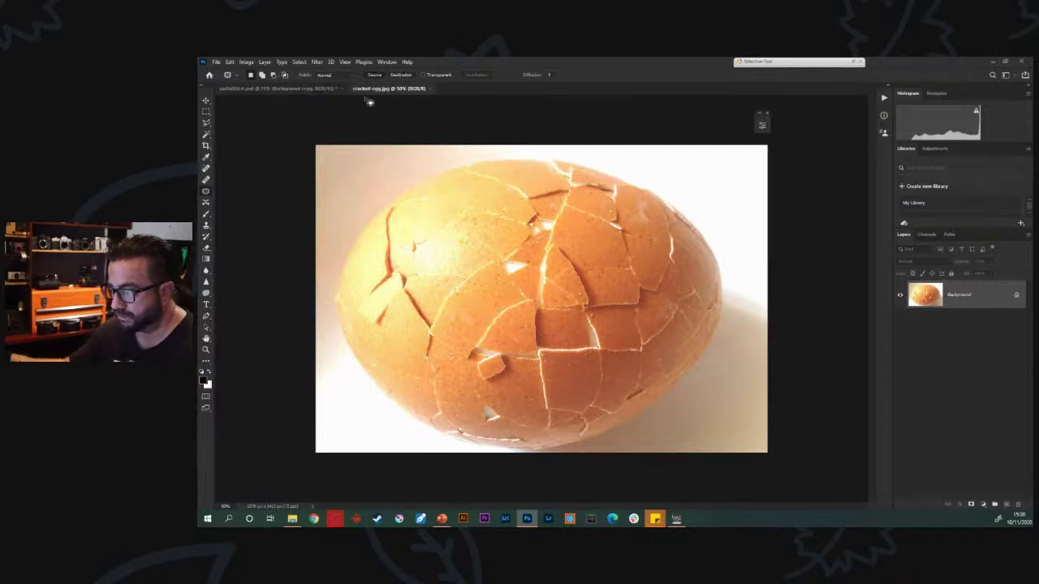
pyautogui.hotkey('ctrl', 'a')
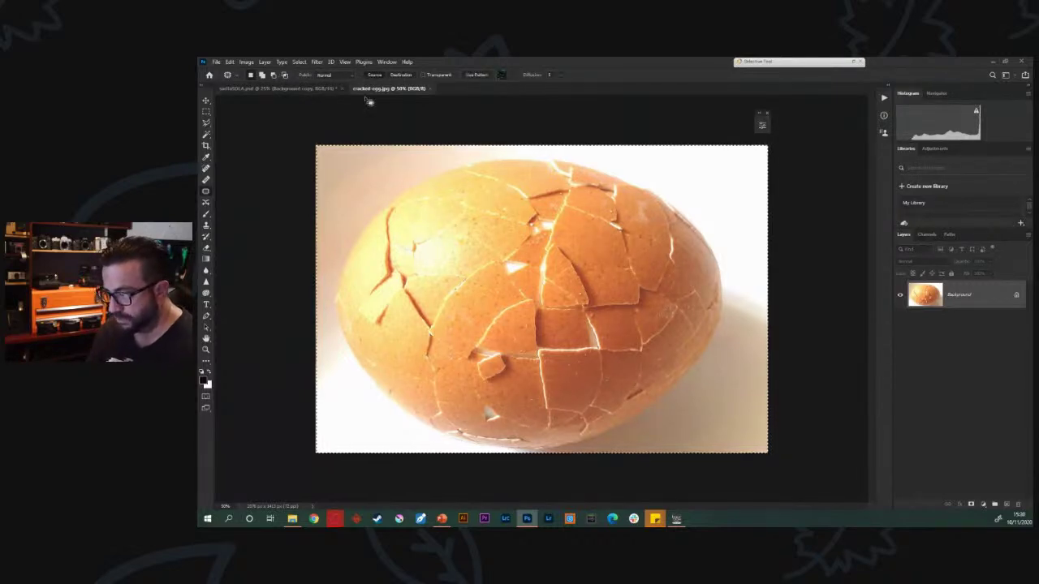
pyautogui.hotkey('ctrl', 'c')
pyautogui.click(276, 88)
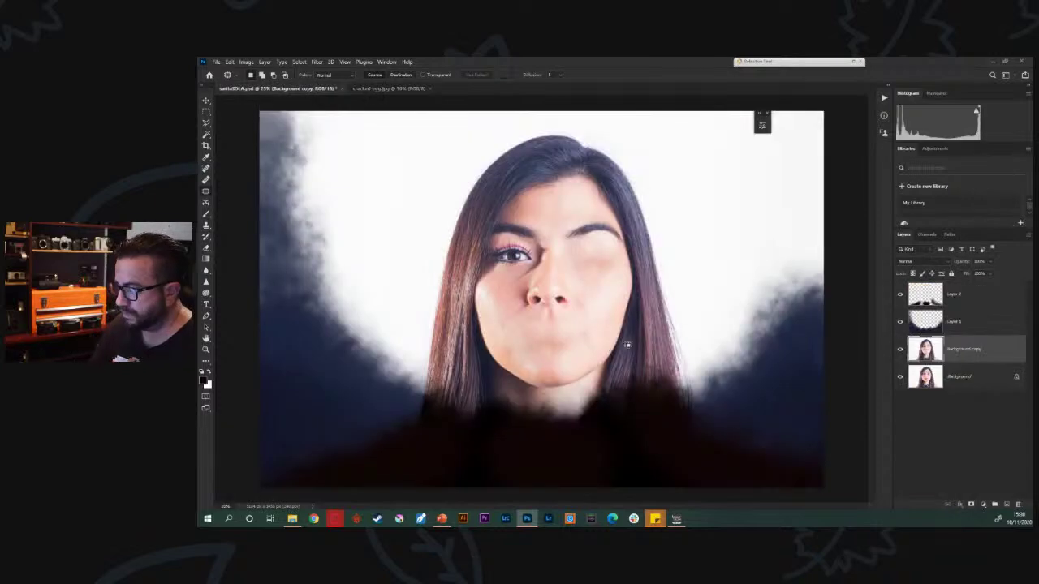
pyautogui.hotkey('ctrl', 'v')
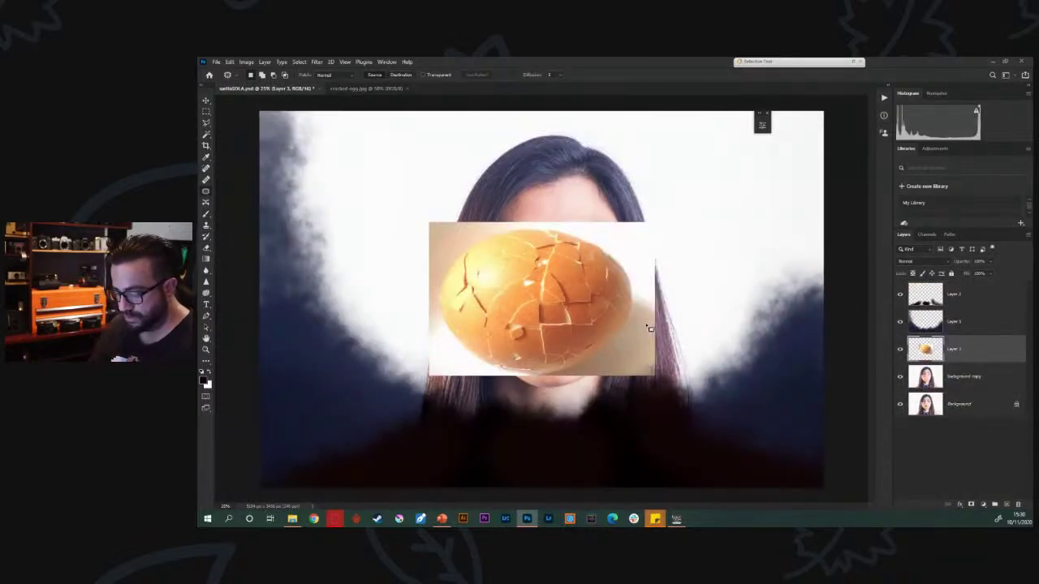
# Rotate the pasted egg upright with Free Transform, enlarge it slightly, and move it beside the woman's face
pyautogui.hotkey('ctrl', 't')
pyautogui.moveTo(670, 215); pyautogui.dragTo(478, 193)
pyautogui.moveTo(541, 308); pyautogui.dragTo(688, 296)
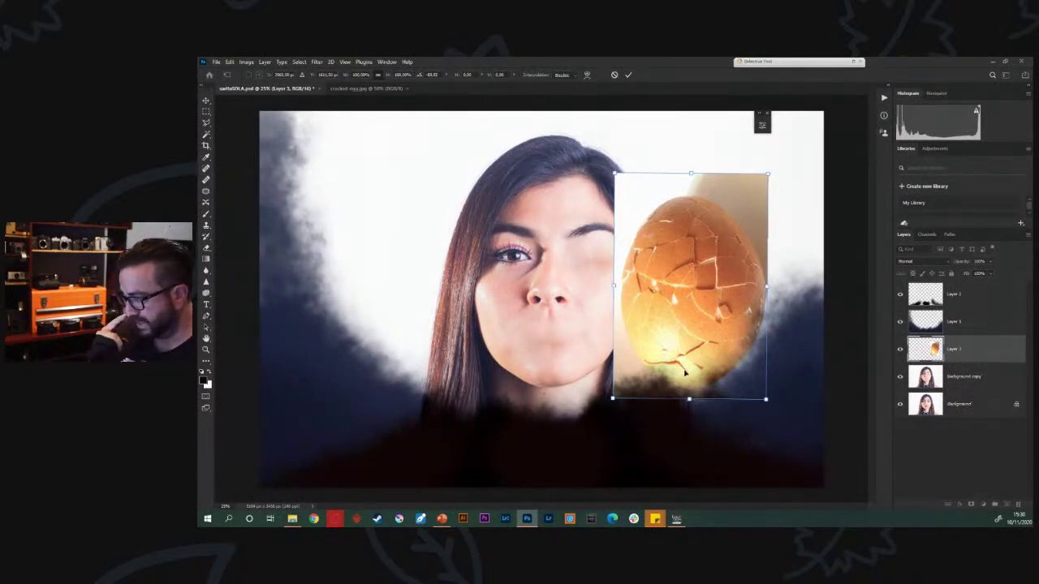
pyautogui.moveTo(684, 372); pyautogui.dragTo(696, 354)
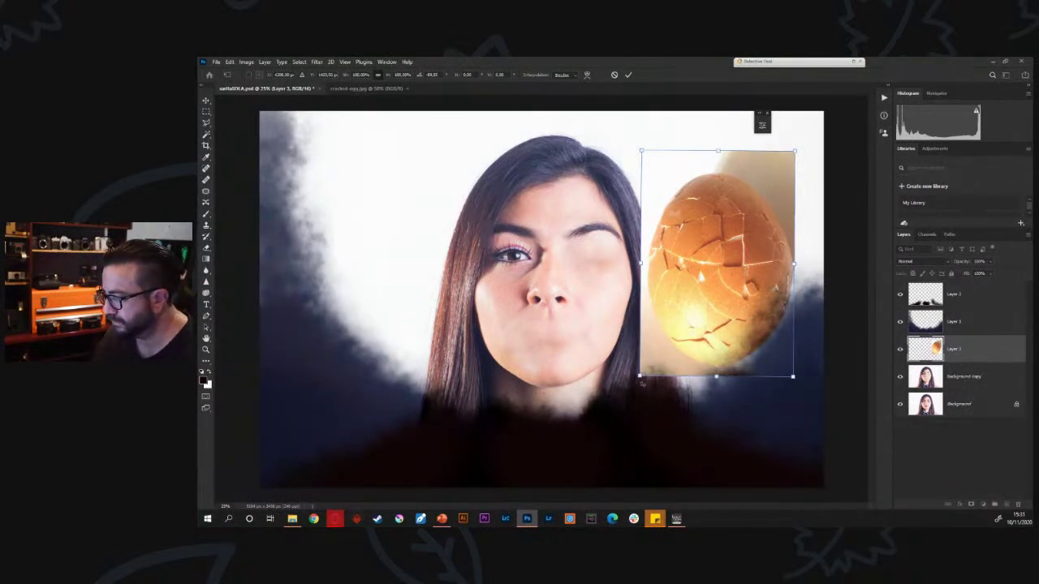
pyautogui.moveTo(639, 376); pyautogui.dragTo(620, 404)
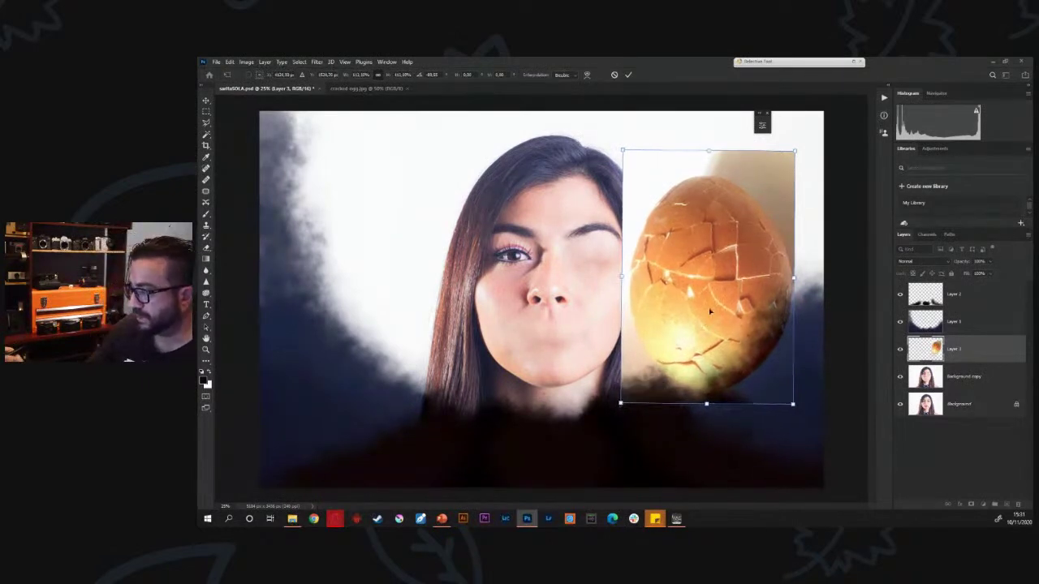
pyautogui.moveTo(713, 318); pyautogui.dragTo(338, 285)
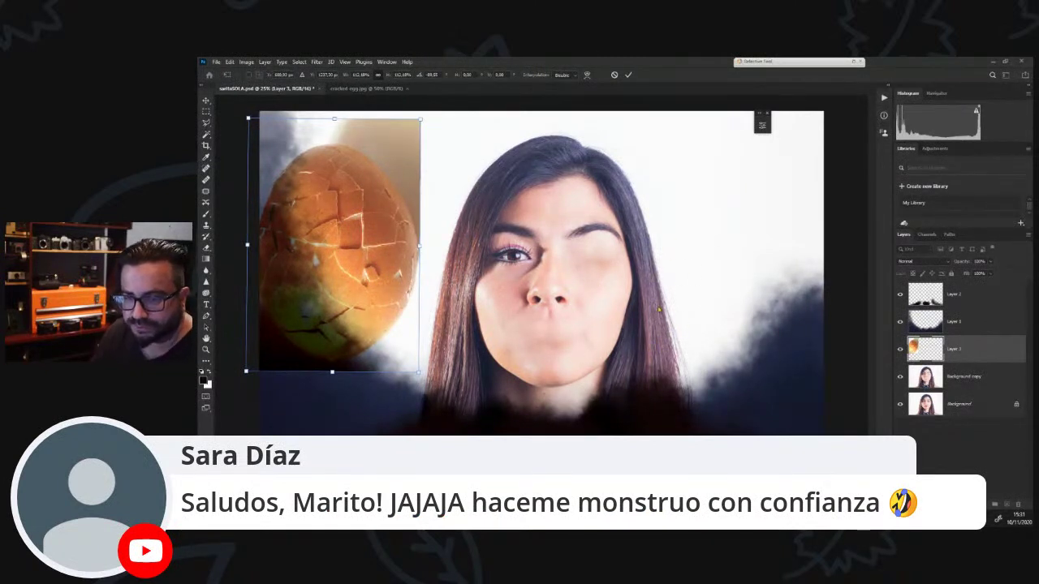
# Place the egg over the face, turn it the other way up, and move it back beside the hair for comparison
pyautogui.moveTo(367, 252); pyautogui.dragTo(505, 306)
pyautogui.moveTo(644, 148); pyautogui.dragTo(430, 382)
pyautogui.moveTo(552, 303); pyautogui.dragTo(562, 339)
pyautogui.moveTo(693, 220); pyautogui.dragTo(676, 208)
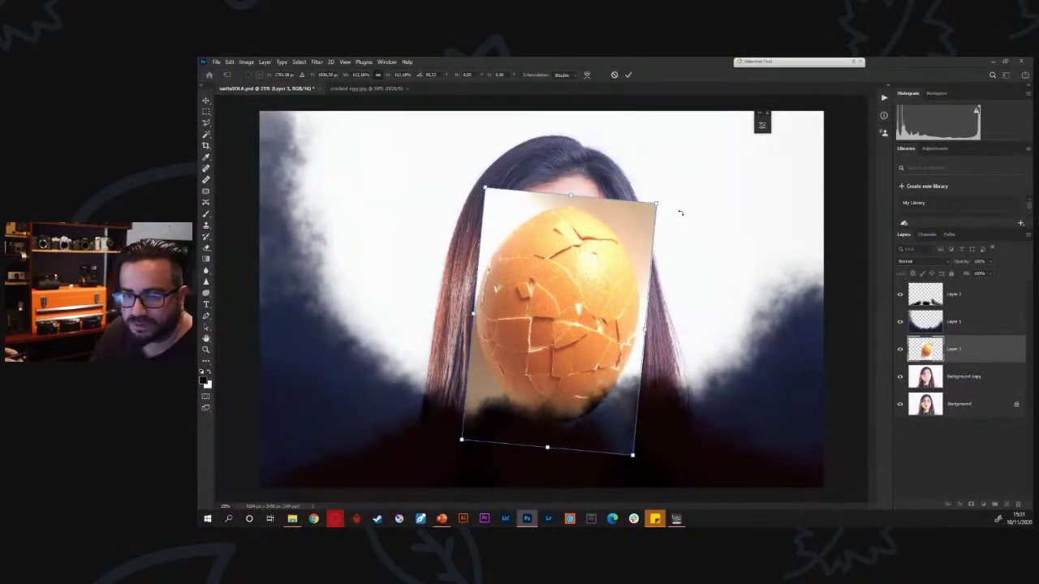
pyautogui.moveTo(672, 188); pyautogui.dragTo(670, 189)
pyautogui.moveTo(536, 306); pyautogui.dragTo(366, 309)
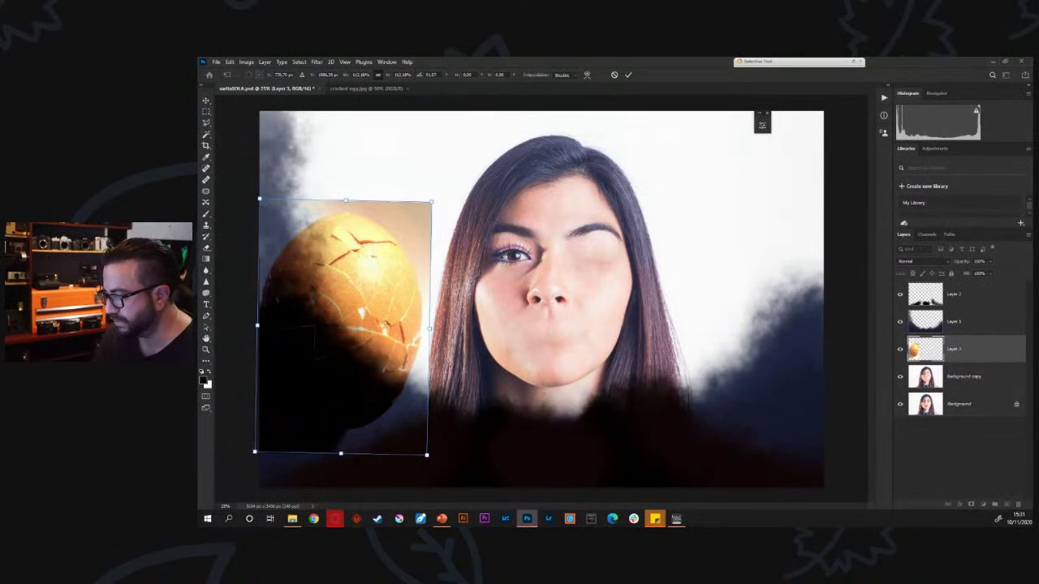
# Tilt the egg diagonally over the lower face and reduce its layer's opacity to align it with the features
pyautogui.moveTo(373, 295); pyautogui.dragTo(580, 303)
pyautogui.moveTo(641, 240); pyautogui.dragTo(688, 343)
pyautogui.moveTo(577, 309); pyautogui.dragTo(615, 327)
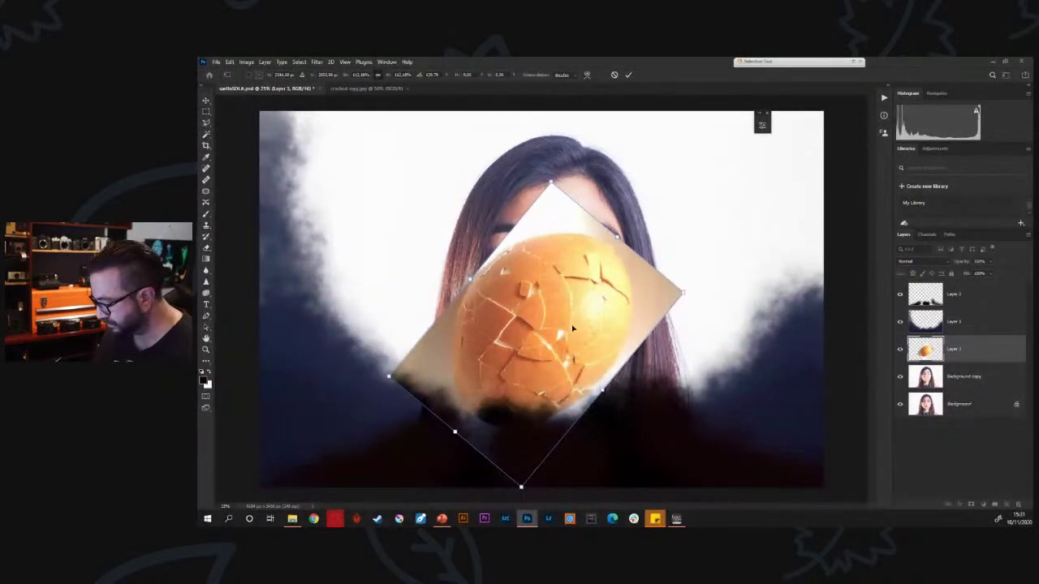
pyautogui.click(990, 262)
pyautogui.moveTo(990, 271); pyautogui.dragTo(968, 274)
pyautogui.moveTo(611, 313); pyautogui.dragTo(609, 301)
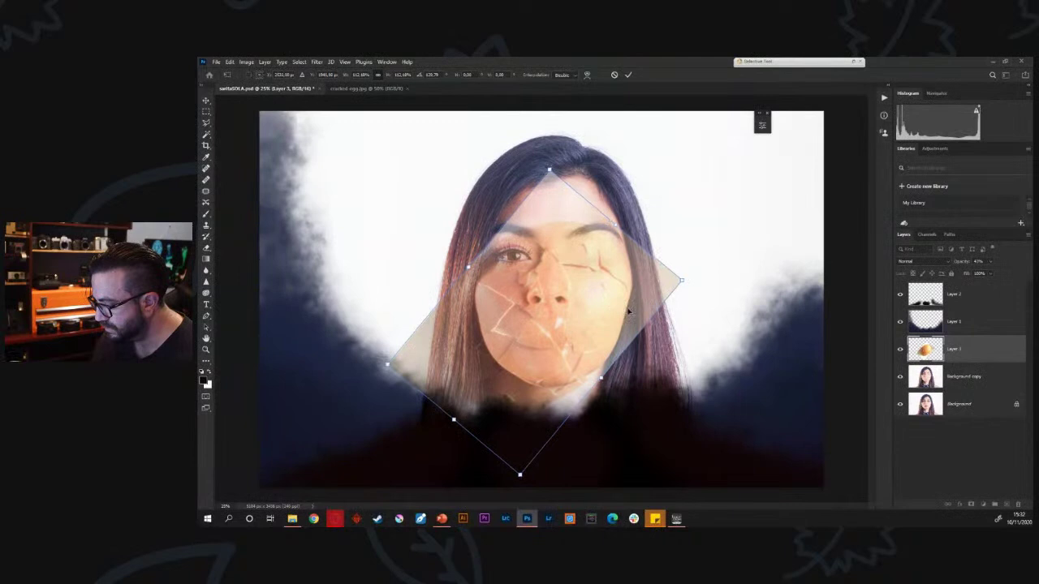
# Scale the egg down slightly, distort its corners to fit the face outline, and apply the transform
pyautogui.moveTo(520, 475); pyautogui.dragTo(520, 465)
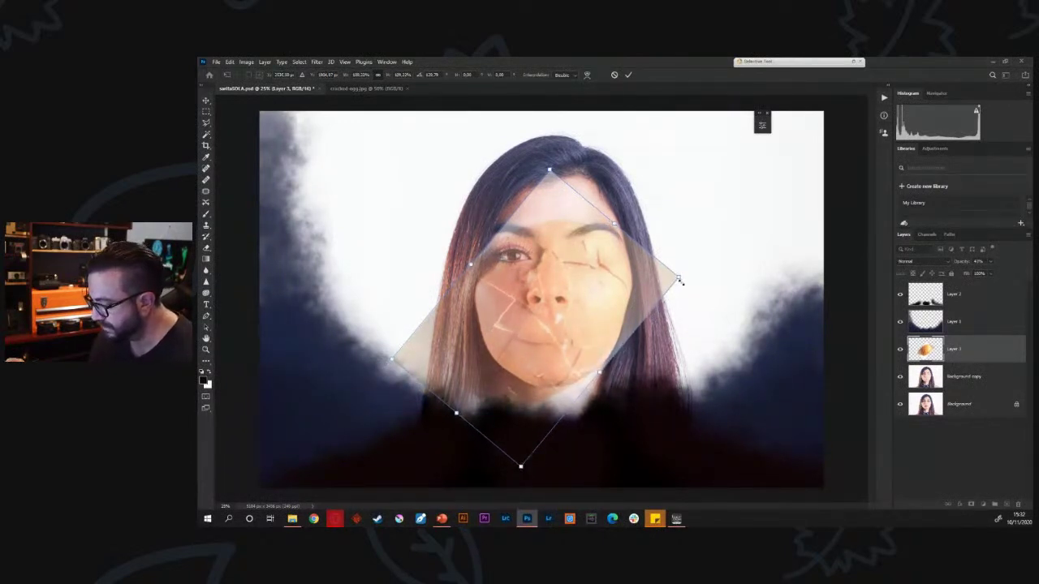
pyautogui.moveTo(680, 280); pyautogui.dragTo(687, 284)
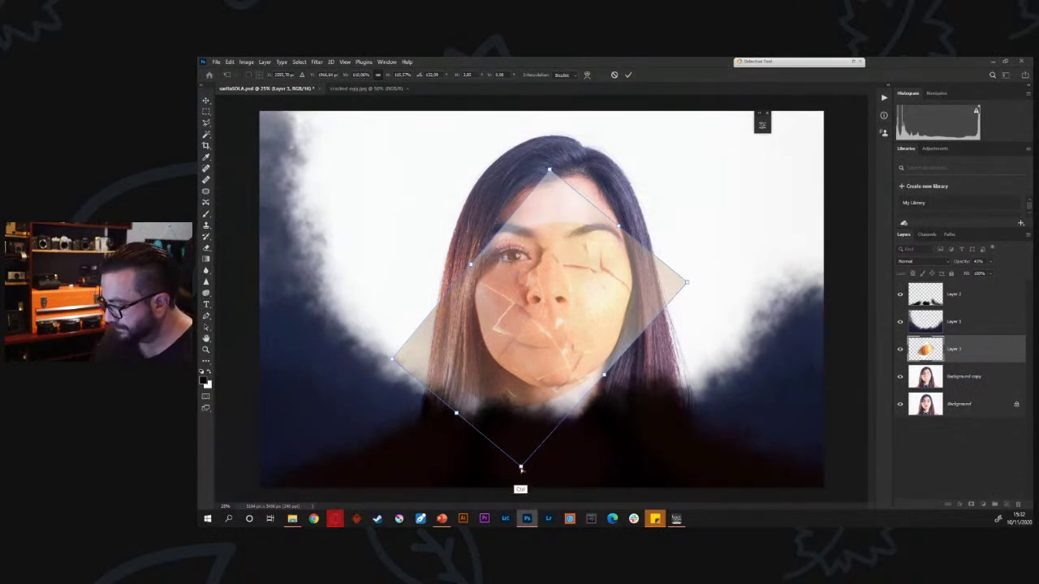
pyautogui.moveTo(521, 466); pyautogui.dragTo(520, 456)
pyautogui.moveTo(393, 360); pyautogui.dragTo(415, 348)
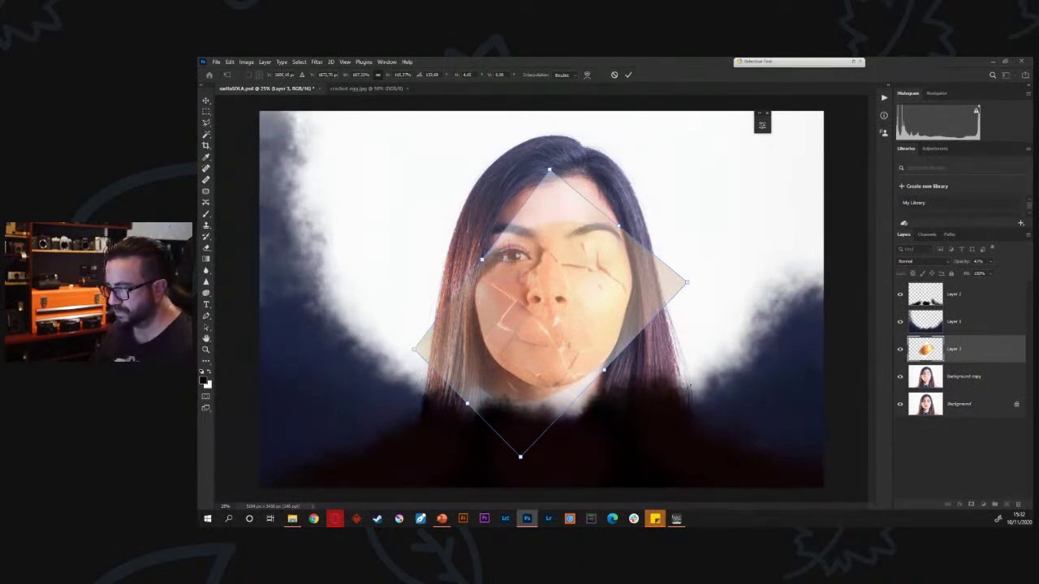
pyautogui.press('Return')
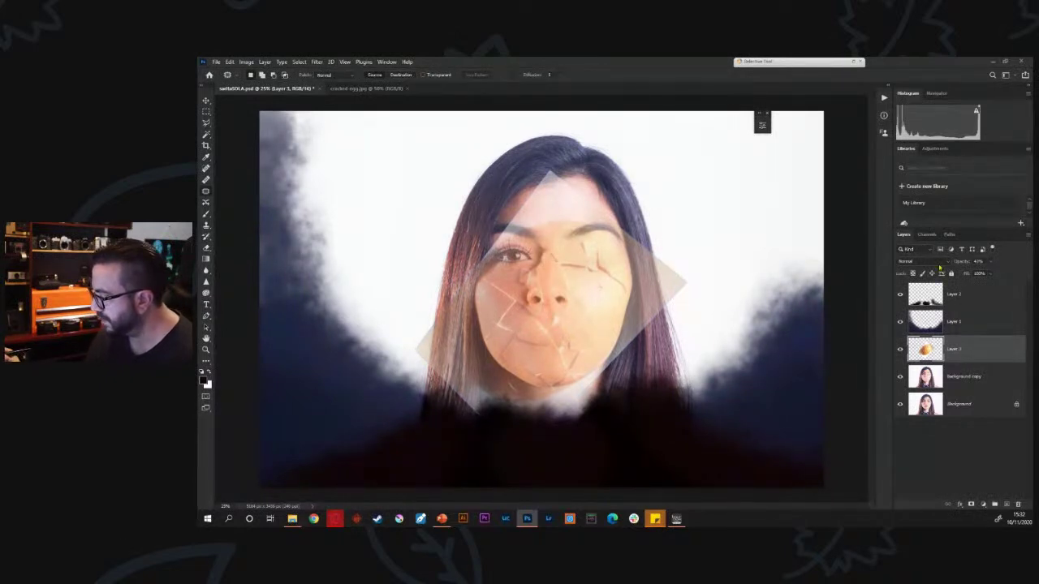
# Compare blend modes on the egg layer, set it to Multiply, and raise its opacity to 100%
pyautogui.click(921, 261)
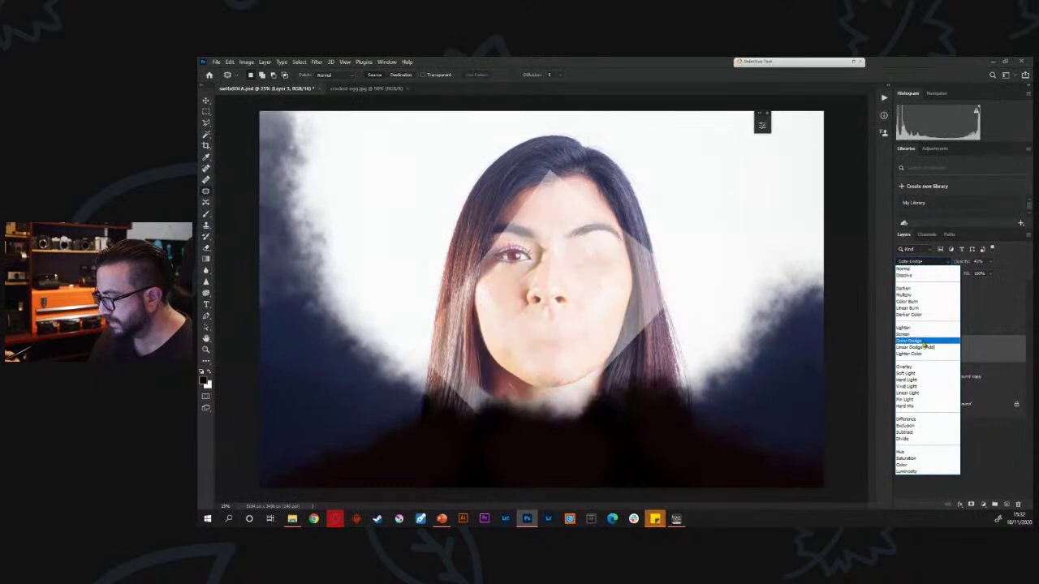
pyautogui.click(904, 268)
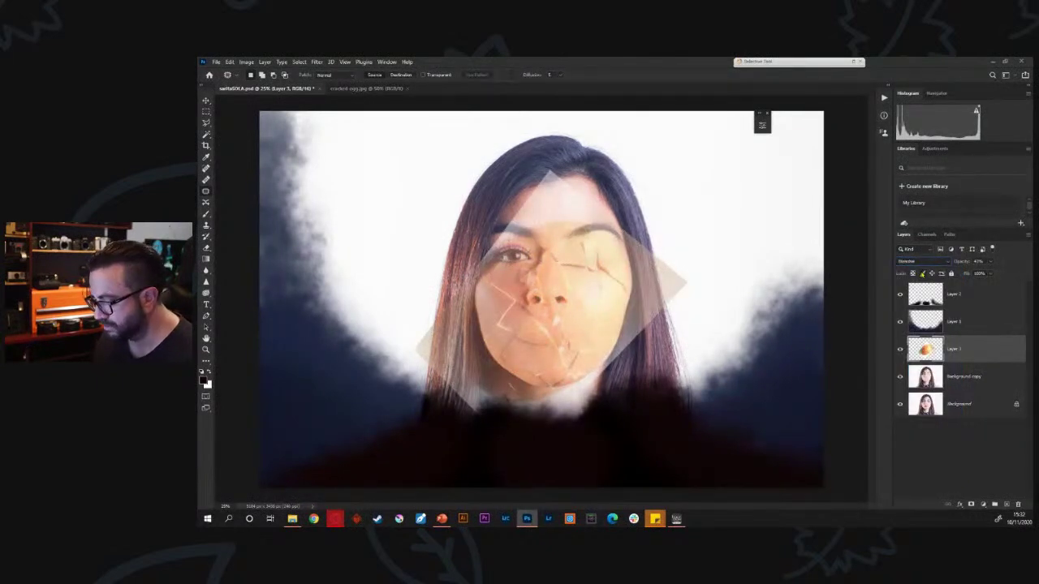
pyautogui.press('Down')
pyautogui.press('Down')
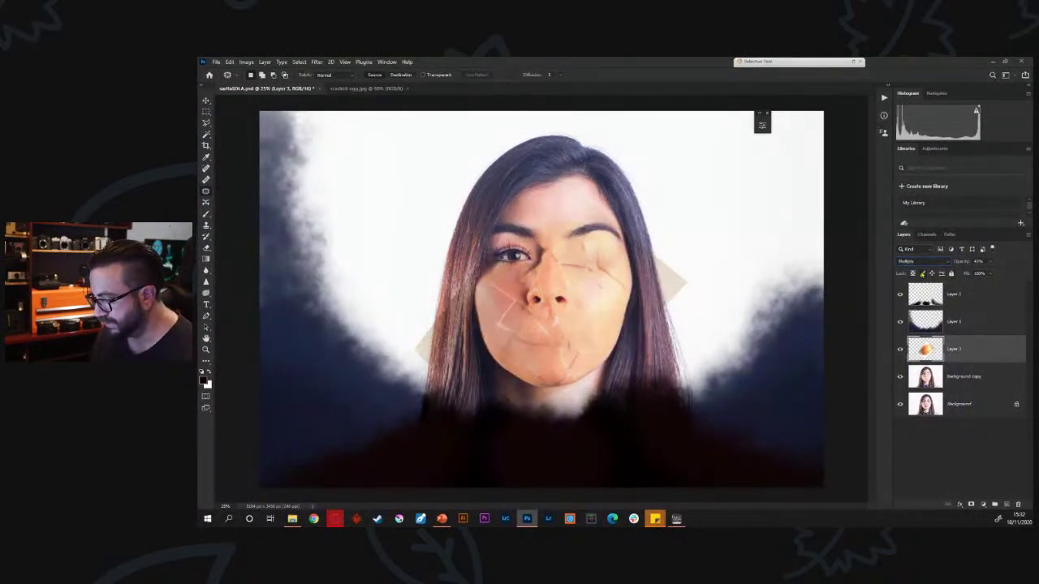
pyautogui.press('Down')
pyautogui.press('Down')
pyautogui.press('Up')
pyautogui.press('Down')
pyautogui.press('Down')
pyautogui.press('Down')
pyautogui.press('Down')
pyautogui.press('Down')
pyautogui.press('Down')
pyautogui.press('Down')
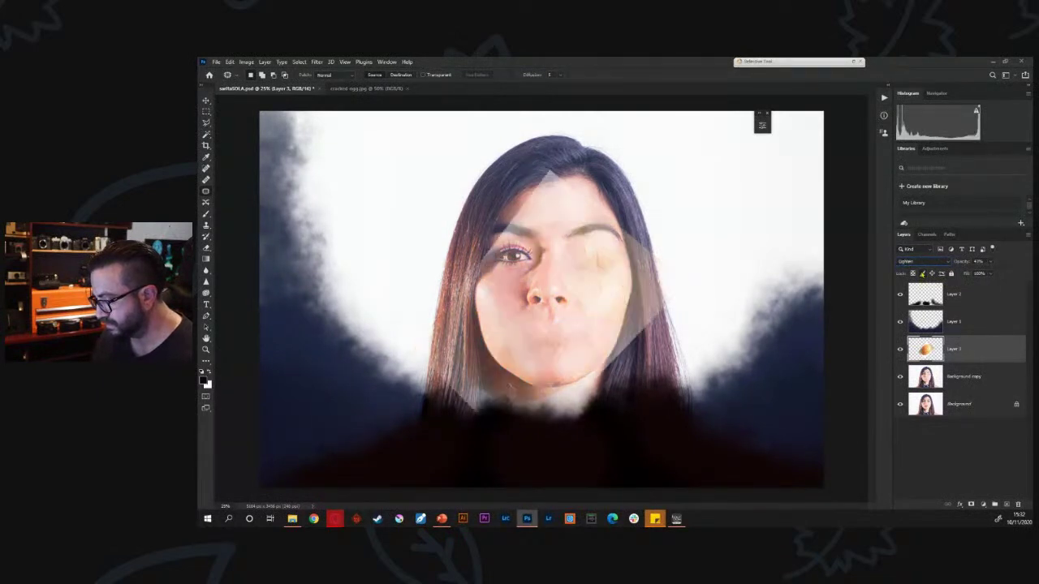
pyautogui.press('Down')
pyautogui.press('Down')
pyautogui.press('Down')
pyautogui.press('Down')
pyautogui.press('Down')
pyautogui.press('Down')
pyautogui.press('Down')
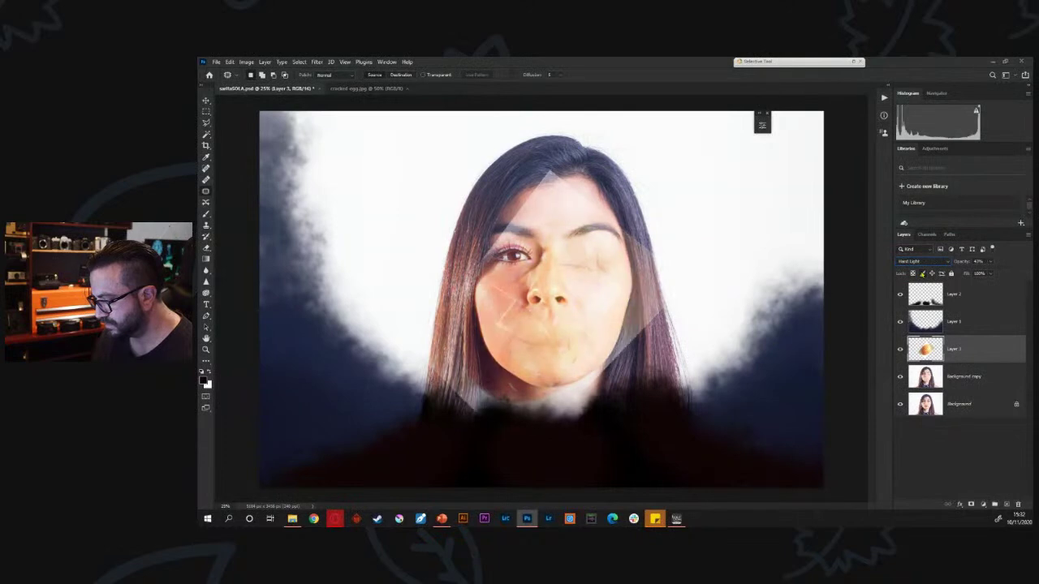
pyautogui.press('Down')
pyautogui.press('Down')
pyautogui.press('Down')
pyautogui.press('Down')
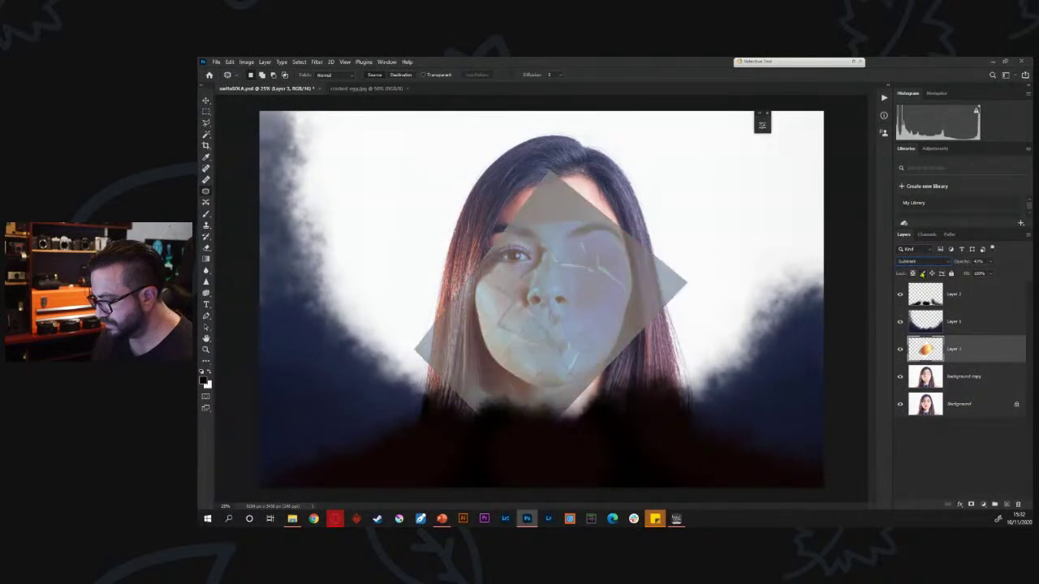
pyautogui.press('Down')
pyautogui.press('Down')
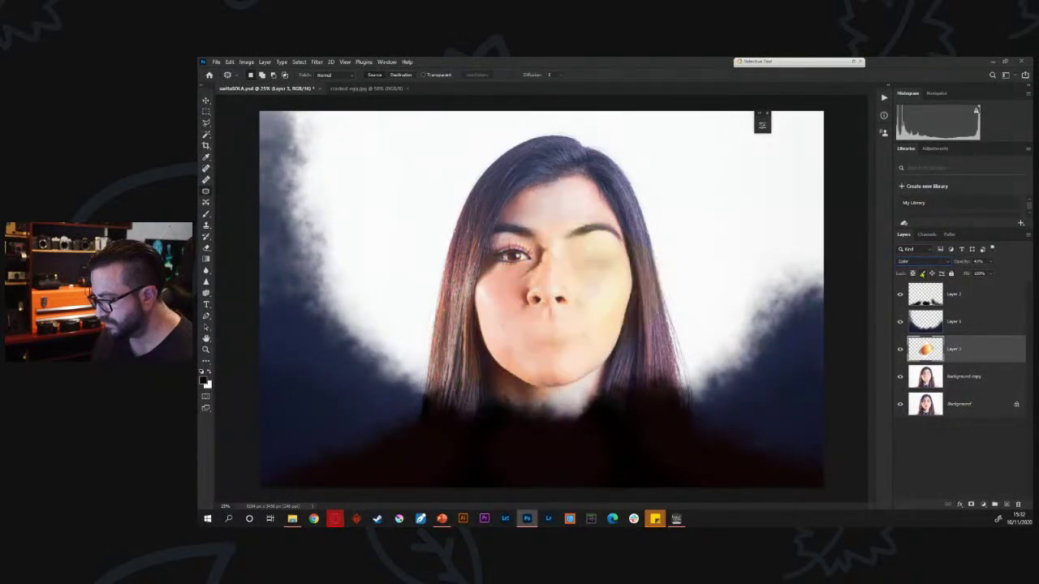
pyautogui.press('Down')
pyautogui.press('Up')
pyautogui.press('Up')
pyautogui.press('Down')
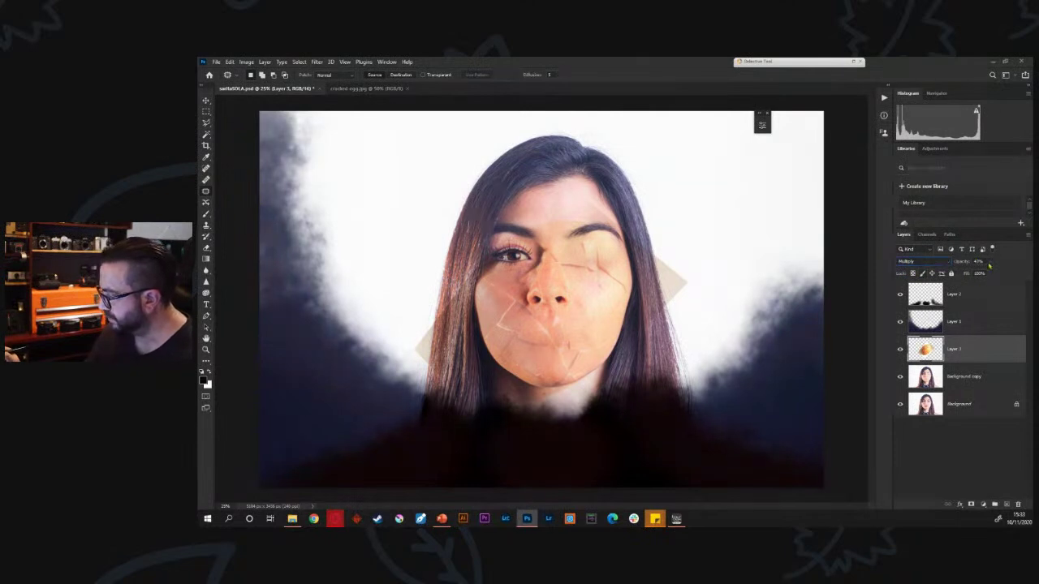
pyautogui.moveTo(990, 272); pyautogui.dragTo(1025, 273)
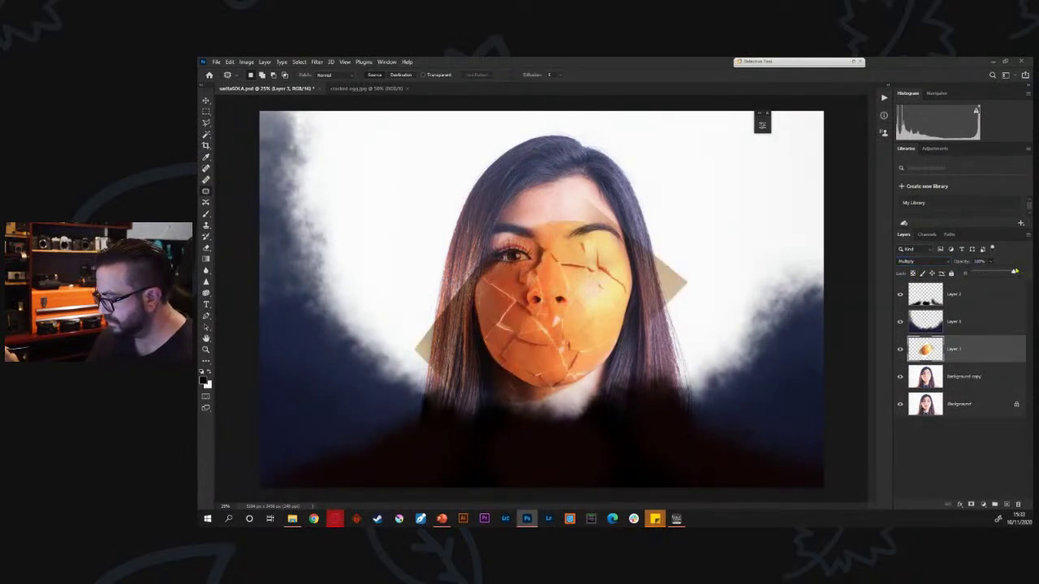
# Add a Hue/Saturation adjustment layer above the egg layer and turn on Colorize
pyautogui.click(965, 350)
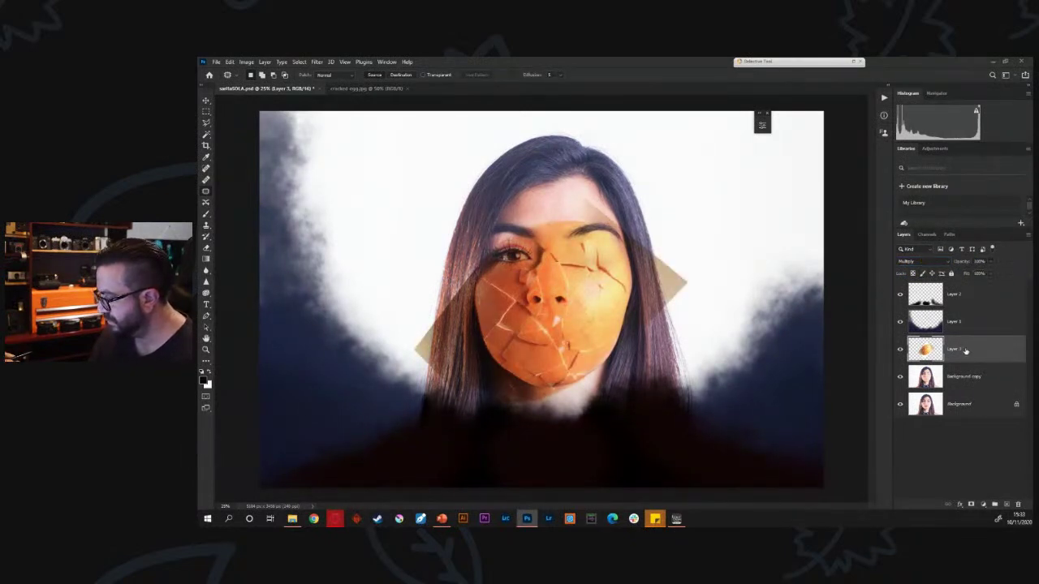
pyautogui.click(984, 506)
pyautogui.click(994, 410)
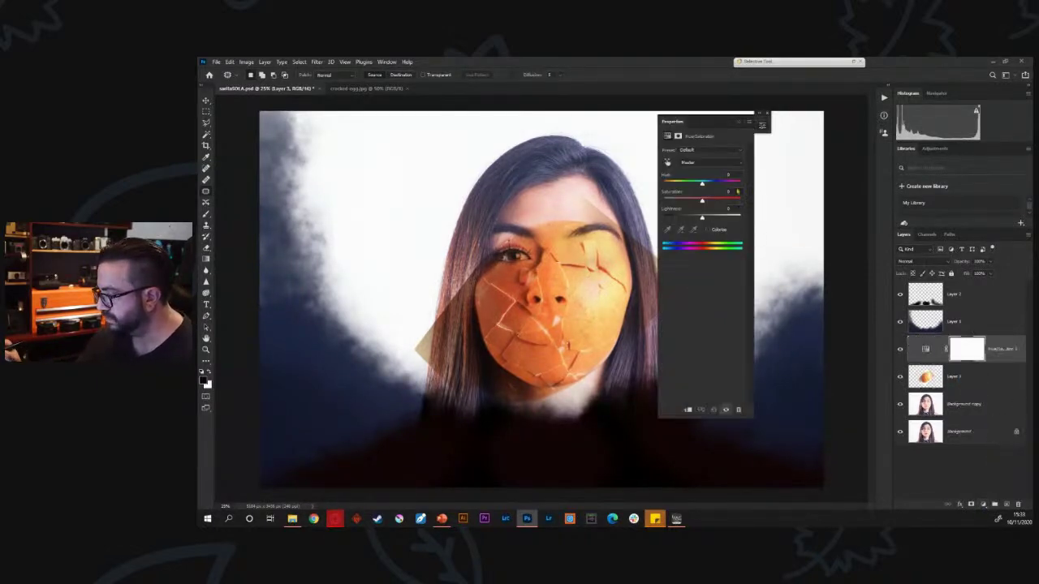
pyautogui.moveTo(706, 121); pyautogui.dragTo(814, 171)
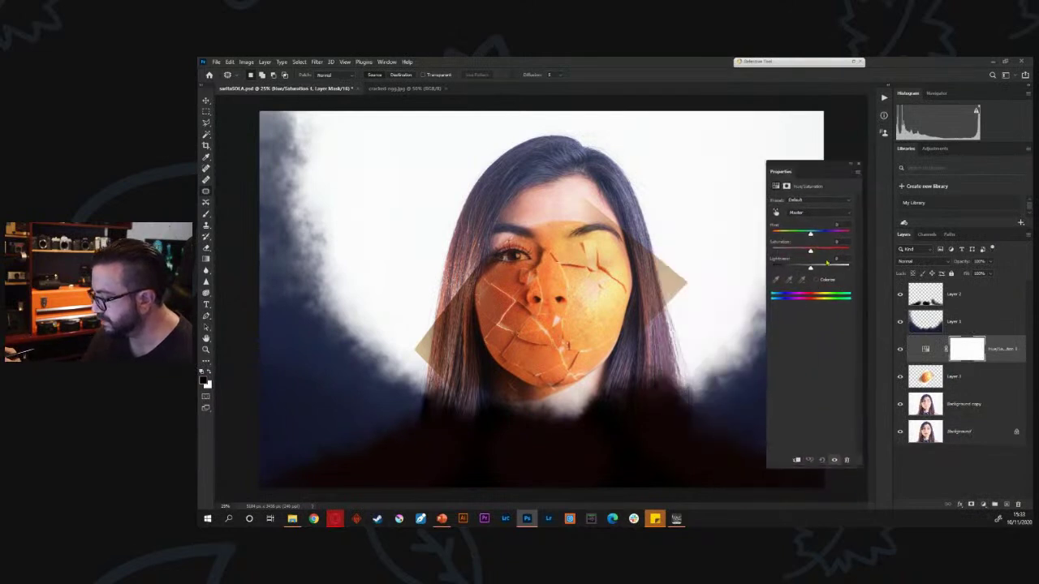
pyautogui.click(817, 279)
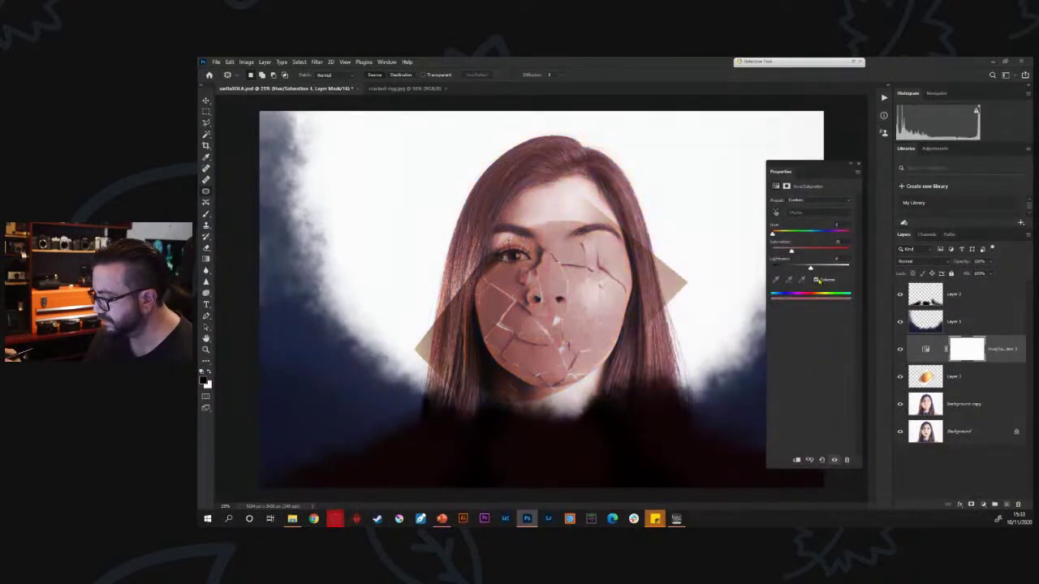
# Clip the Hue/Saturation adjustment to the egg layer and shift its hue and lightness to give the shell a pale beige tone
pyautogui.keyDown('alt'); pyautogui.click(941, 363); pyautogui.keyUp('alt')
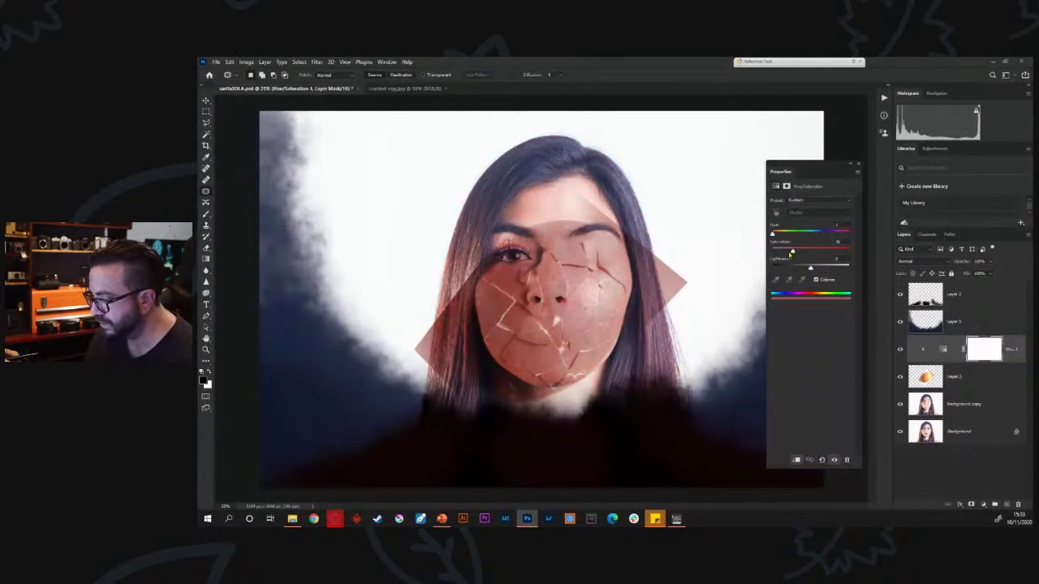
pyautogui.moveTo(810, 271); pyautogui.dragTo(821, 270)
pyautogui.moveTo(775, 236); pyautogui.dragTo(782, 235)
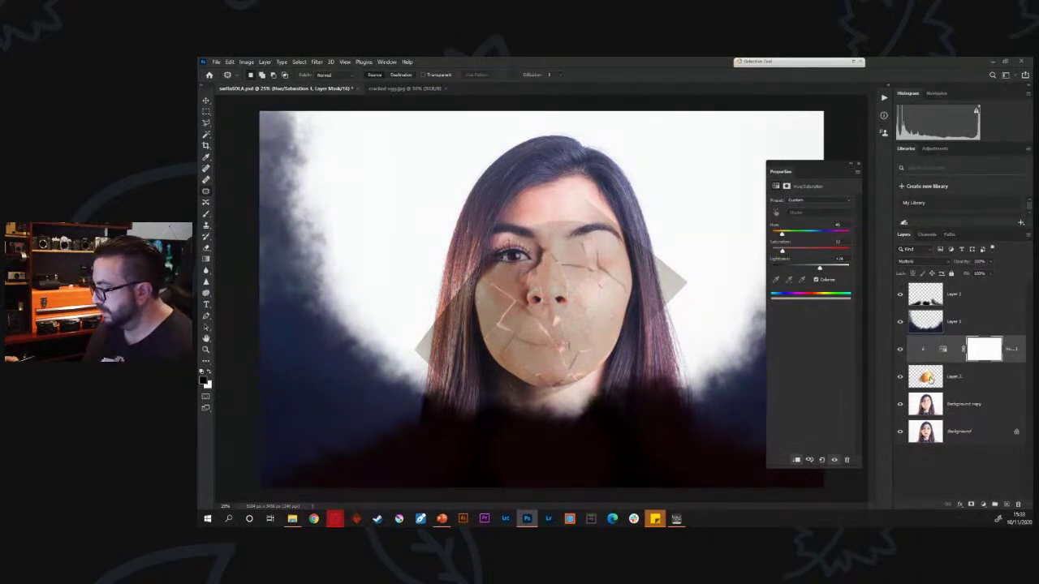
# Add a layer mask to the egg and brush away its square background over the forehead, hair and neck
pyautogui.click(942, 377)
pyautogui.click(971, 504)
pyautogui.press('b')
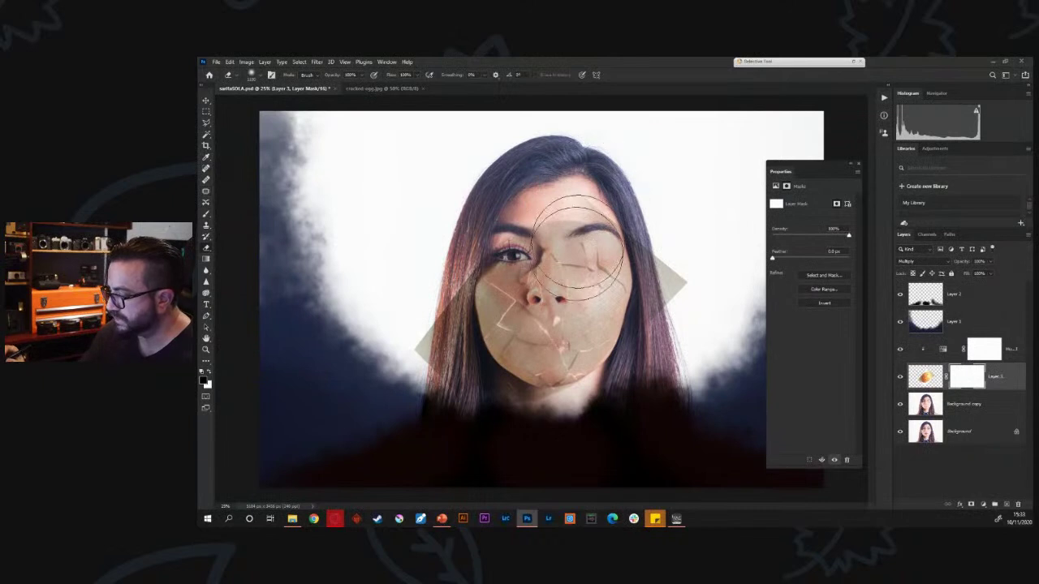
pyautogui.press('b')
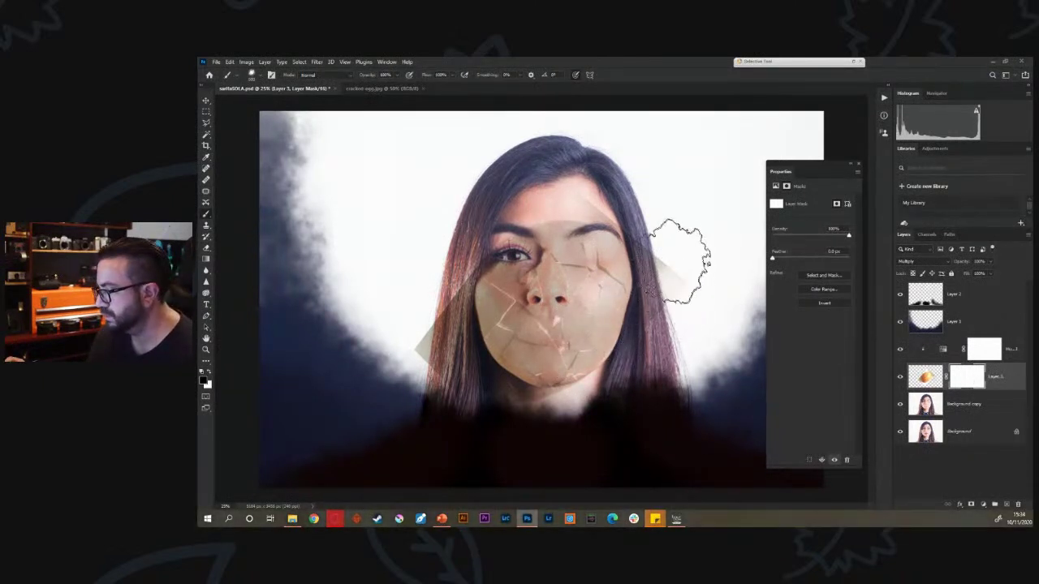
pyautogui.moveTo(538, 214); pyautogui.dragTo(669, 237)
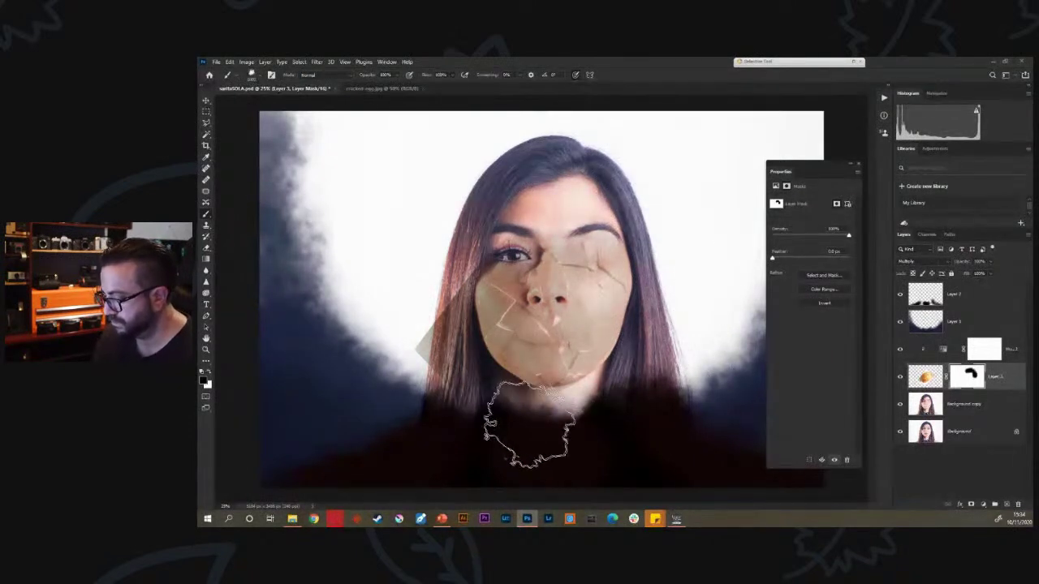
pyautogui.click(544, 418)
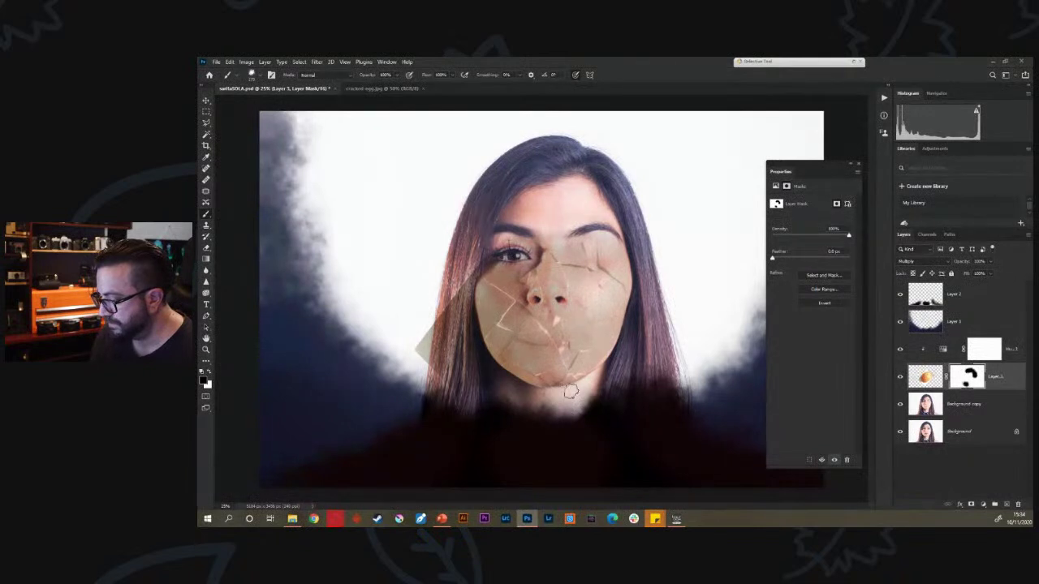
pyautogui.moveTo(425, 273)
pyautogui.mouseDown()
pyautogui.moveTo(406, 349)
pyautogui.moveTo(415, 372)
pyautogui.mouseUp()
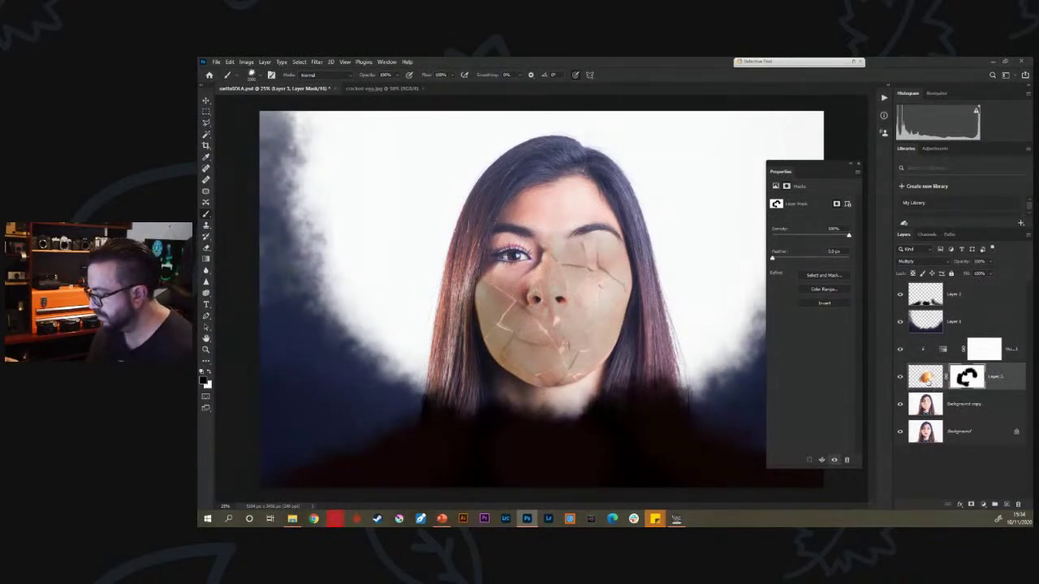
# Apply an S-shaped Curves adjustment to the egg image, brightening highlights and darkening shadows to strengthen the cracks
pyautogui.click(925, 376)
pyautogui.hotkey('ctrl', 'm')
pyautogui.moveTo(829, 255); pyautogui.dragTo(829, 227)
pyautogui.moveTo(778, 299)
pyautogui.mouseDown()
pyautogui.moveTo(778, 313)
pyautogui.moveTo(780, 298)
pyautogui.mouseUp()
pyautogui.moveTo(827, 226); pyautogui.dragTo(829, 234)
pyautogui.moveTo(783, 295); pyautogui.dragTo(782, 298)
pyautogui.moveTo(833, 236); pyautogui.dragTo(837, 242)
pyautogui.moveTo(783, 304); pyautogui.dragTo(787, 308)
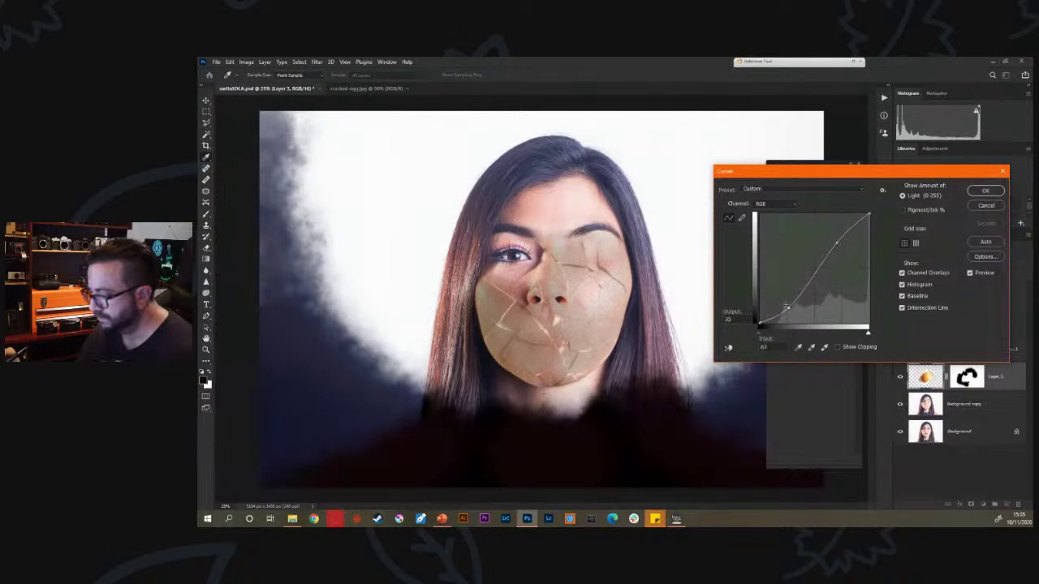
pyautogui.click(986, 190)
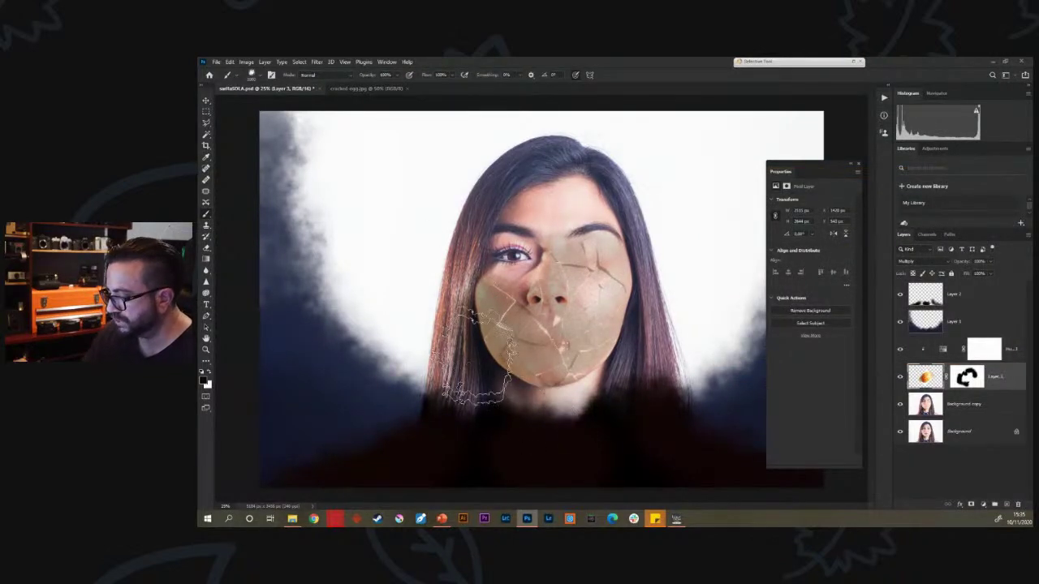
# Mask the eggshell off the cheek and mouth on the open-eye side, and duplicate the masked egg layer
pyautogui.click(956, 378)
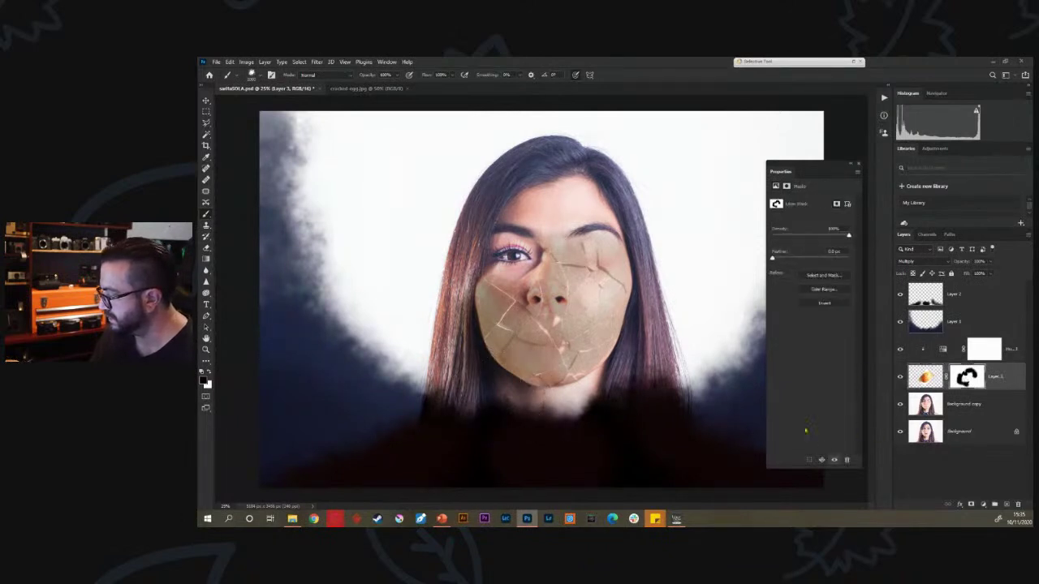
pyautogui.moveTo(532, 289)
pyautogui.mouseDown()
pyautogui.moveTo(487, 349)
pyautogui.moveTo(560, 313)
pyautogui.moveTo(522, 284)
pyautogui.moveTo(527, 312)
pyautogui.moveTo(490, 321)
pyautogui.moveTo(503, 351)
pyautogui.moveTo(531, 349)
pyautogui.moveTo(529, 423)
pyautogui.mouseUp()
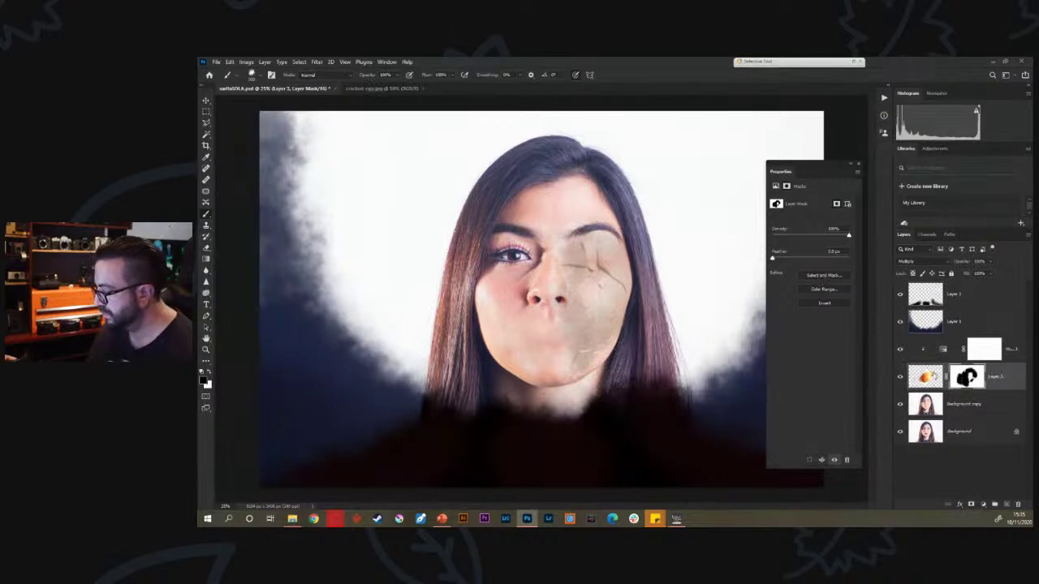
pyautogui.click(933, 376)
pyautogui.hotkey('ctrl', 'j')
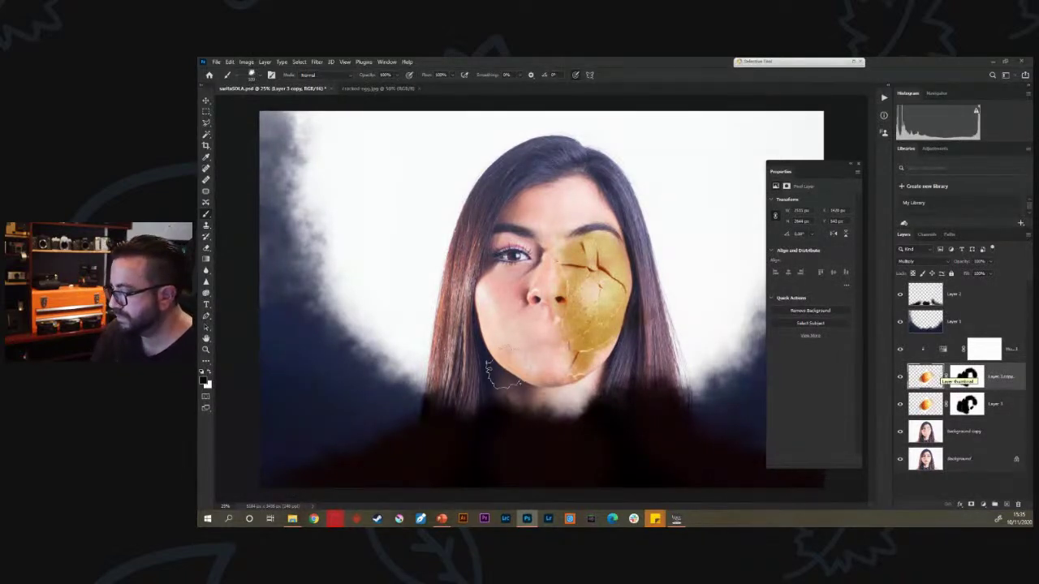
# Move the duplicated shell onto the cheek below the open eye and rotate it with Free Transform so its cracks cross the jaw
pyautogui.press('v')
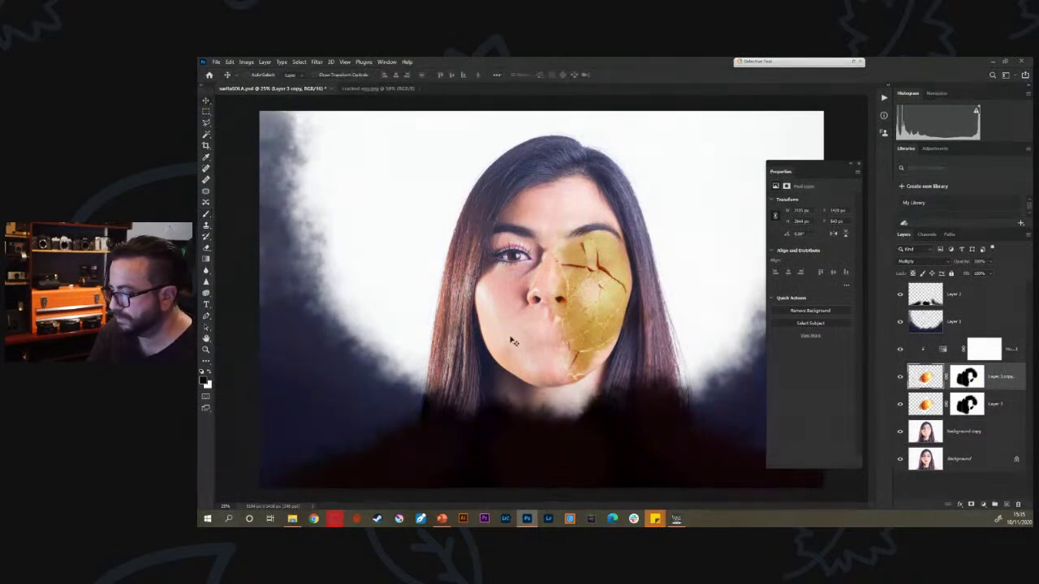
pyautogui.moveTo(590, 303); pyautogui.dragTo(544, 304)
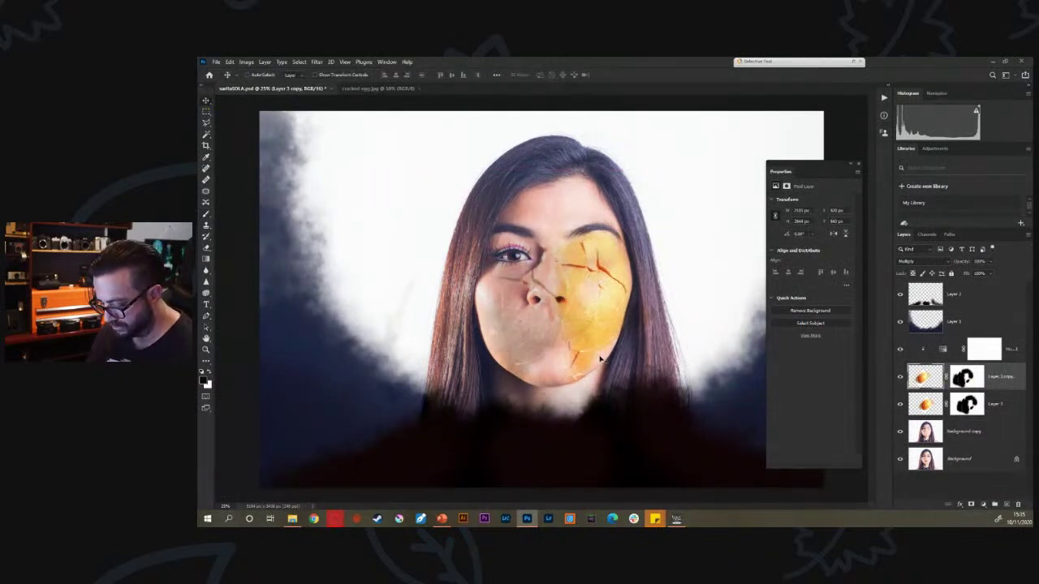
pyautogui.hotkey('ctrl', 't')
pyautogui.moveTo(651, 174); pyautogui.dragTo(439, 434)
pyautogui.moveTo(503, 379); pyautogui.dragTo(567, 343)
pyautogui.moveTo(735, 352); pyautogui.dragTo(727, 319)
pyautogui.moveTo(537, 349); pyautogui.dragTo(527, 356)
pyautogui.press('Return')
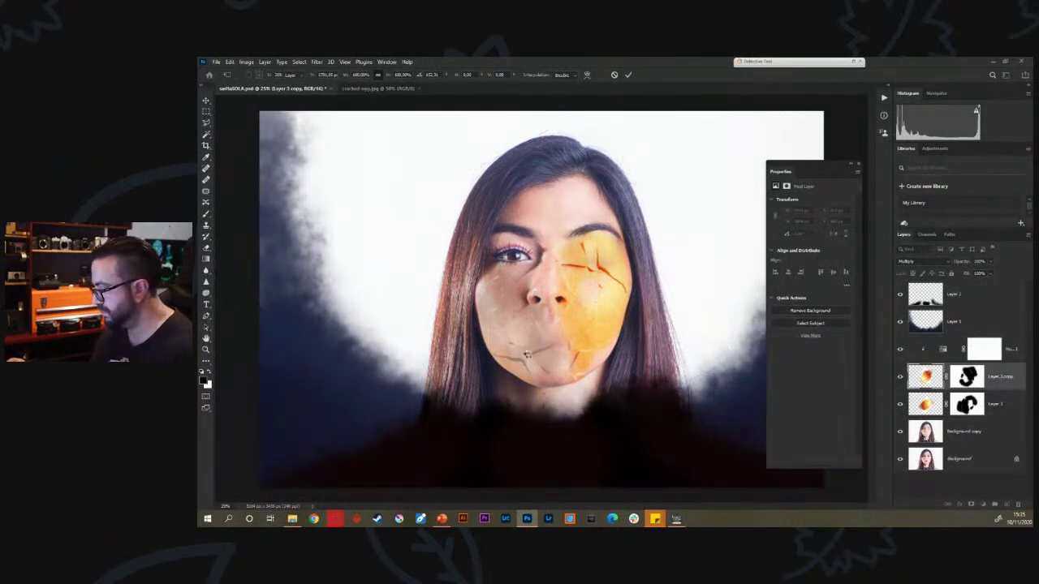
pyautogui.press('Return')
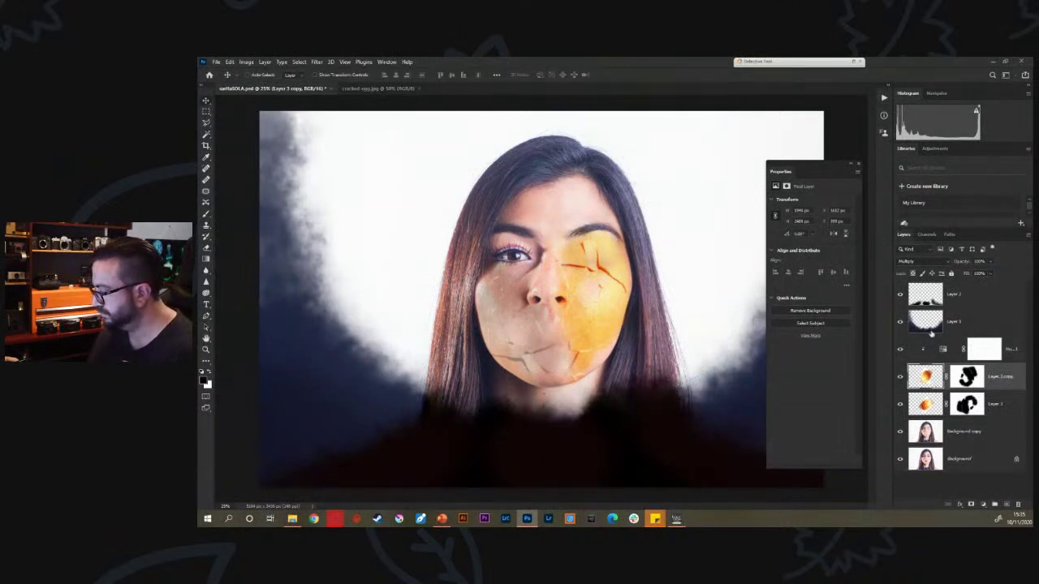
# Compare blend modes on the duplicated egg layer and set it to Linear Burn
pyautogui.click(931, 262)
pyautogui.click(919, 294)
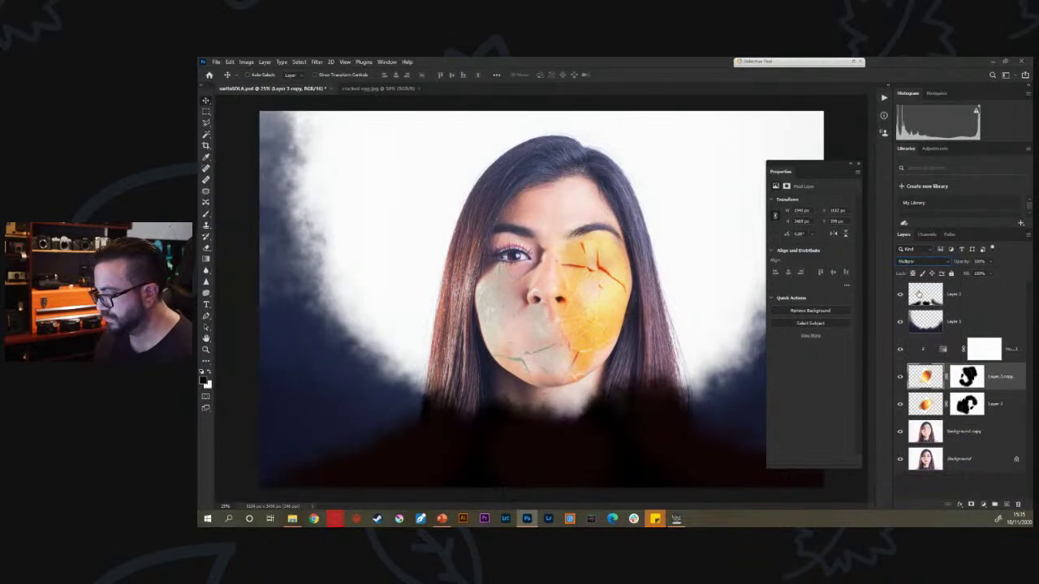
pyautogui.press('Down')
pyautogui.press('Down')
pyautogui.press('Down')
pyautogui.press('Down')
pyautogui.press('Down')
pyautogui.press('Down')
pyautogui.press('Down')
pyautogui.press('Up')
pyautogui.press('Up')
pyautogui.press('Up')
pyautogui.press('Up')
pyautogui.press('Up')
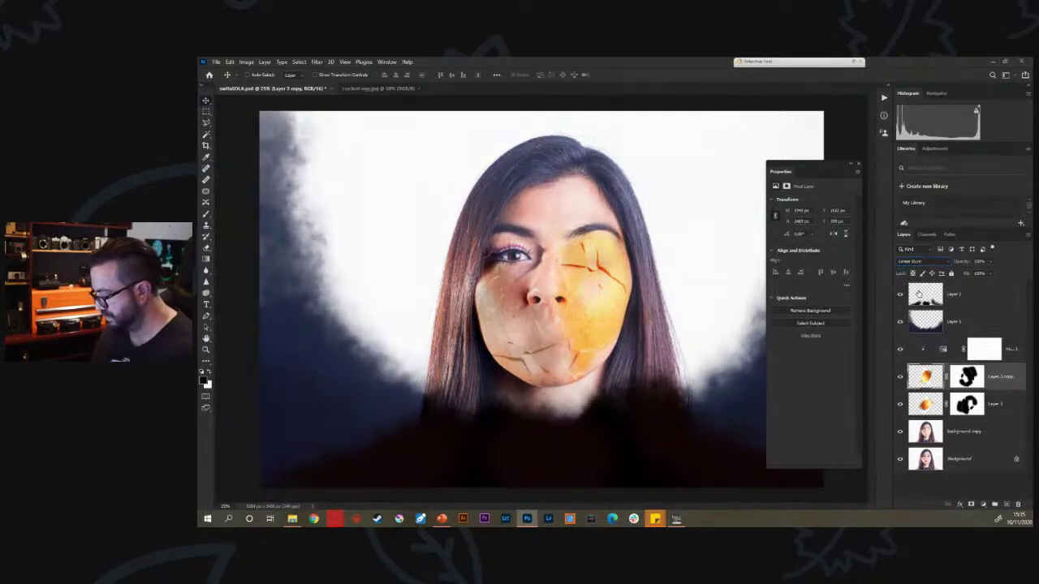
# Move the duplicated egg layer above the Hue/Saturation adjustment and clip the adjustment to the original egg layer again
pyautogui.click(942, 351)
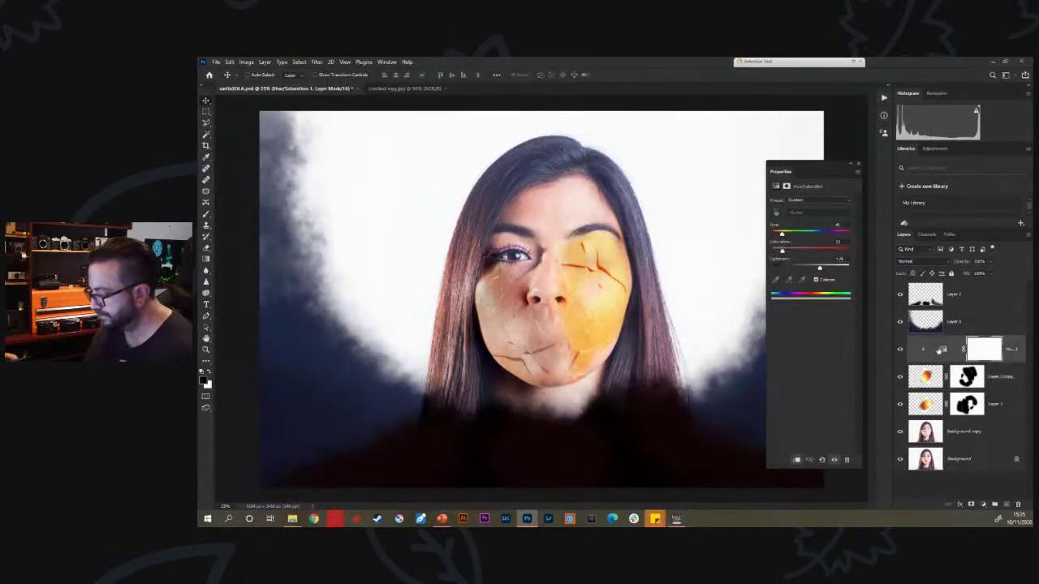
pyautogui.moveTo(930, 374); pyautogui.dragTo(929, 345)
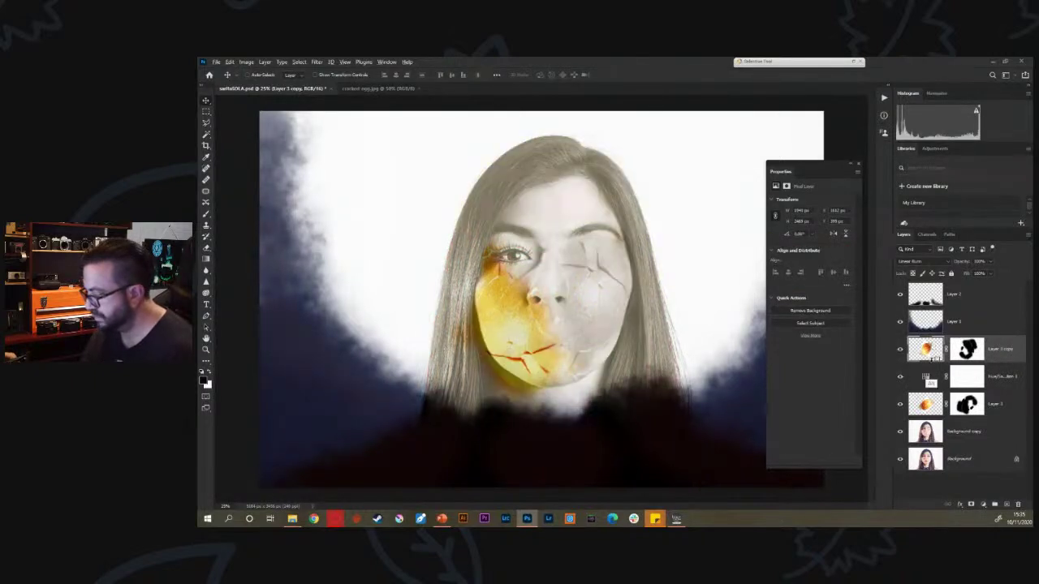
pyautogui.click(933, 386)
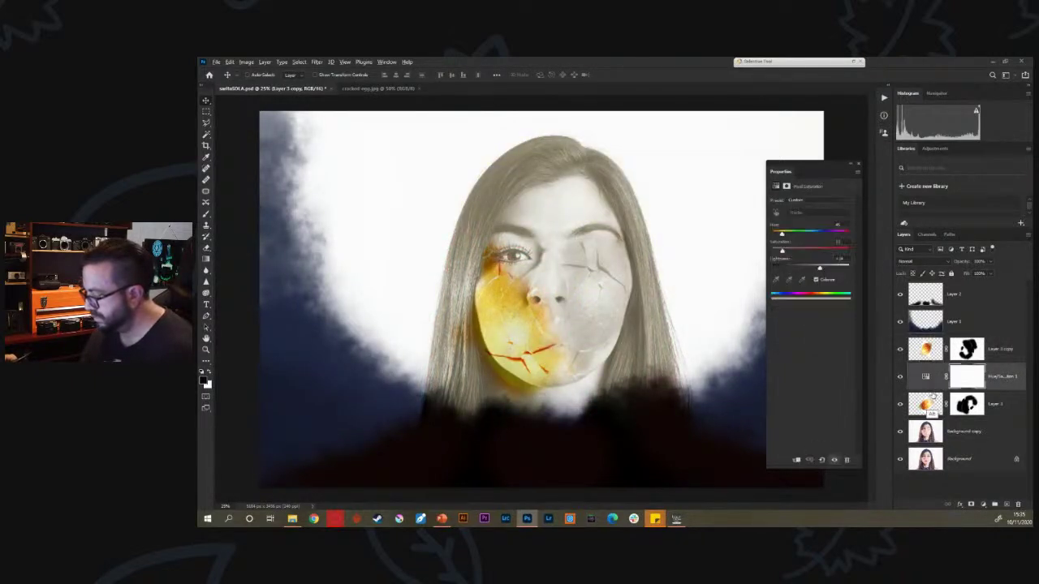
pyautogui.keyDown('alt'); pyautogui.click(933, 391); pyautogui.keyUp('alt')
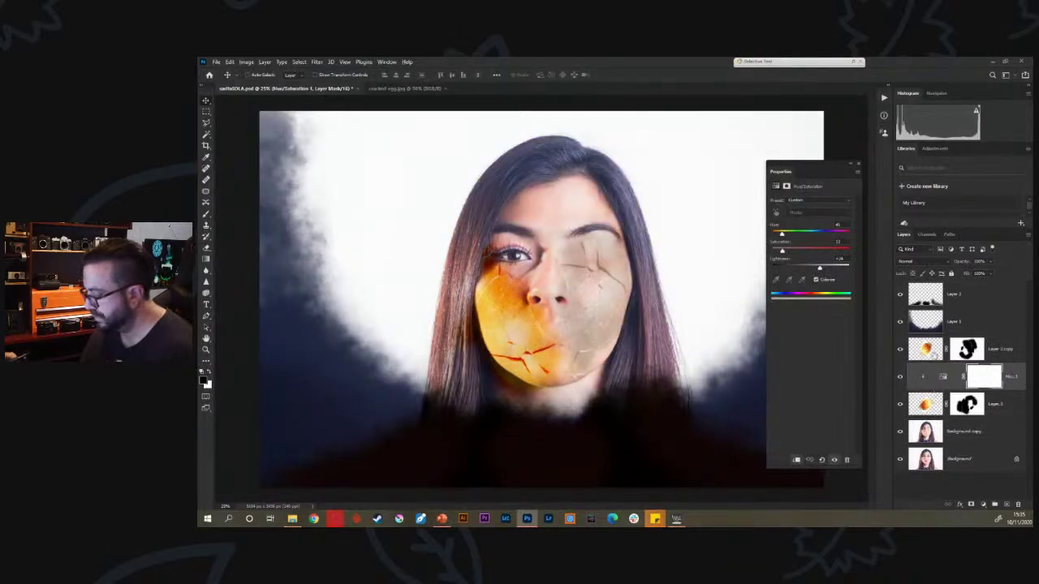
# Duplicate the Hue/Saturation adjustment, move the copy above the duplicated egg layer and clip it to that layer
pyautogui.click(983, 377)
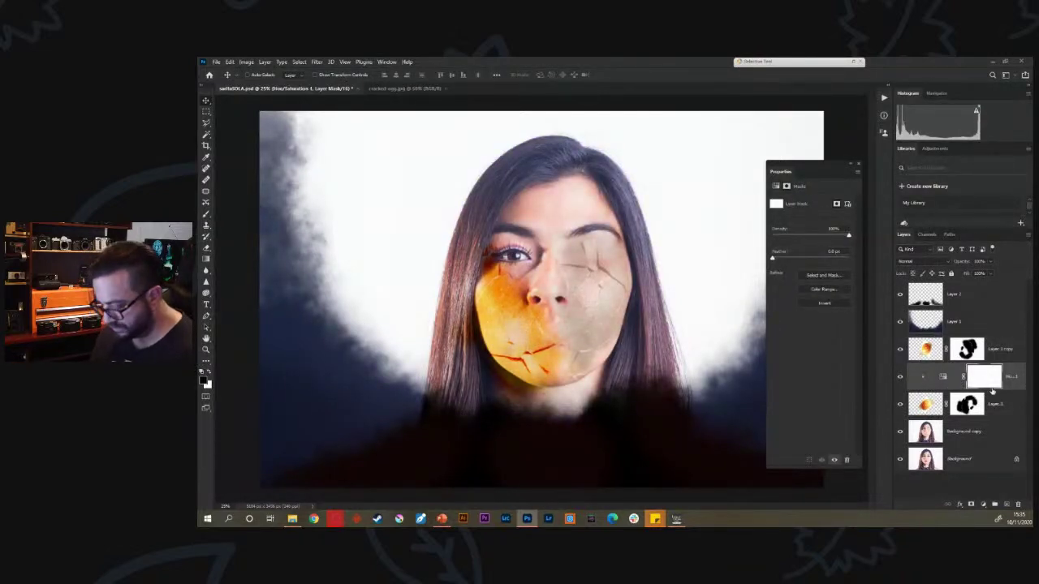
pyautogui.hotkey('ctrl', 'j')
pyautogui.moveTo(997, 384); pyautogui.dragTo(941, 350)
pyautogui.keyDown('alt'); pyautogui.click(933, 361); pyautogui.keyUp('alt')
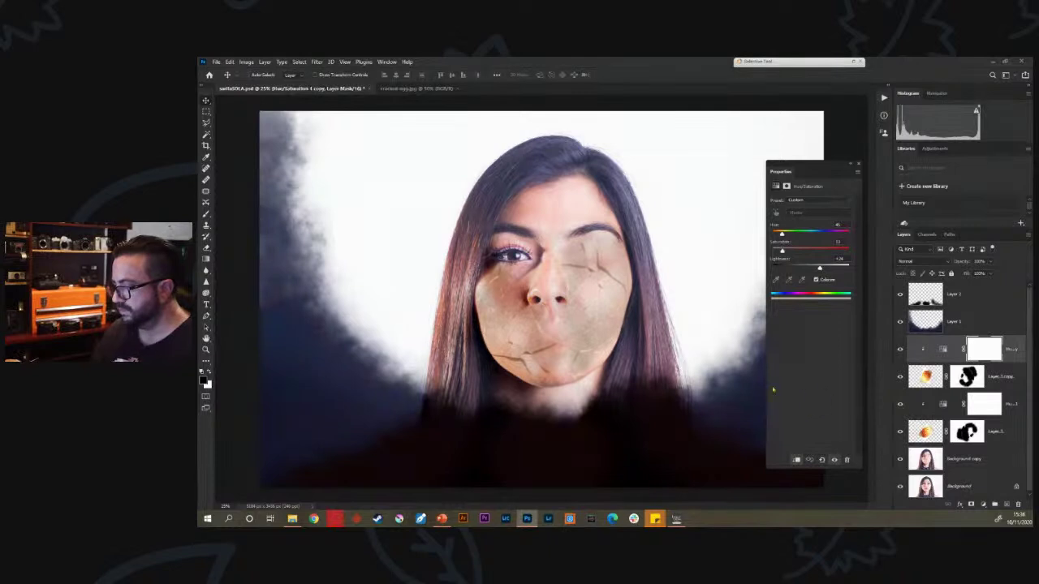
# Paint black on the duplicated egg layer's mask with a larger brush to fade the shell over the mouth and chin
pyautogui.click(964, 379)
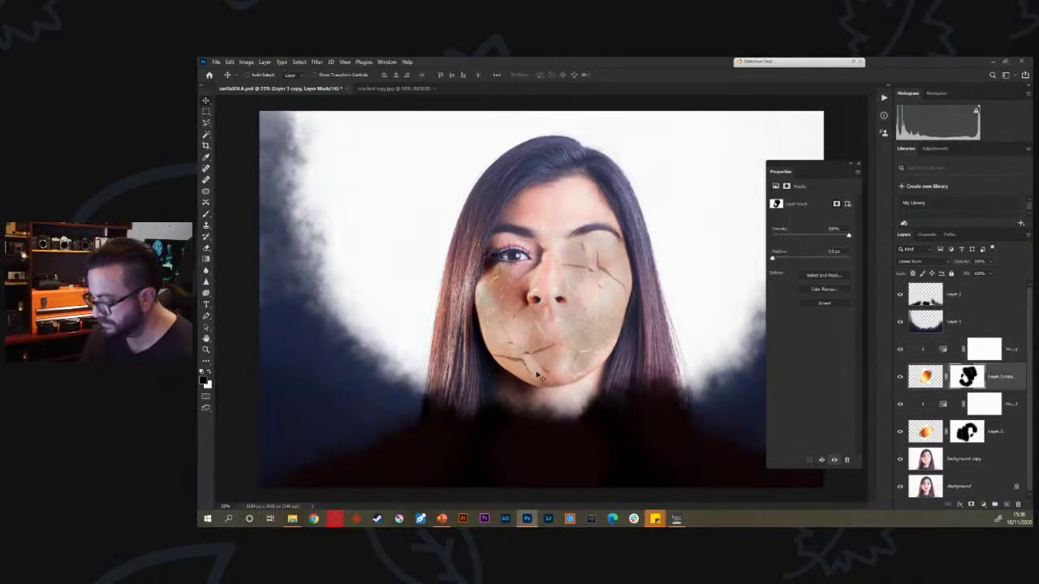
pyautogui.press('b')
pyautogui.press(']')
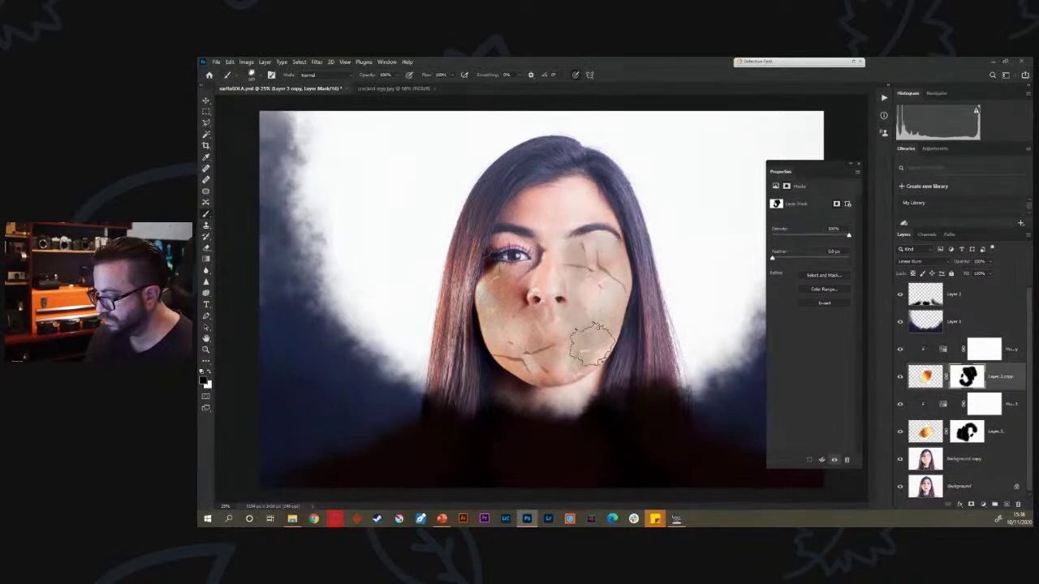
pyautogui.press(']')
pyautogui.press(']')
pyautogui.press(']')
pyautogui.press(']')
pyautogui.moveTo(550, 312)
pyautogui.mouseDown()
pyautogui.moveTo(589, 310)
pyautogui.moveTo(620, 334)
pyautogui.moveTo(583, 363)
pyautogui.mouseUp()
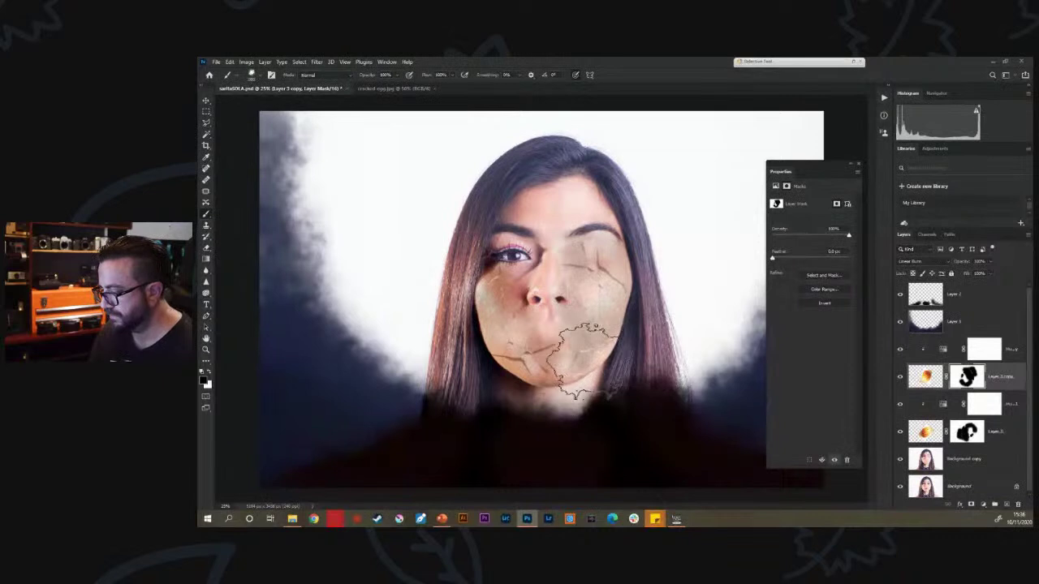
# Darken the duplicated egg layer's shadows with a Curves adjustment applied to its pixels
pyautogui.click(931, 383)
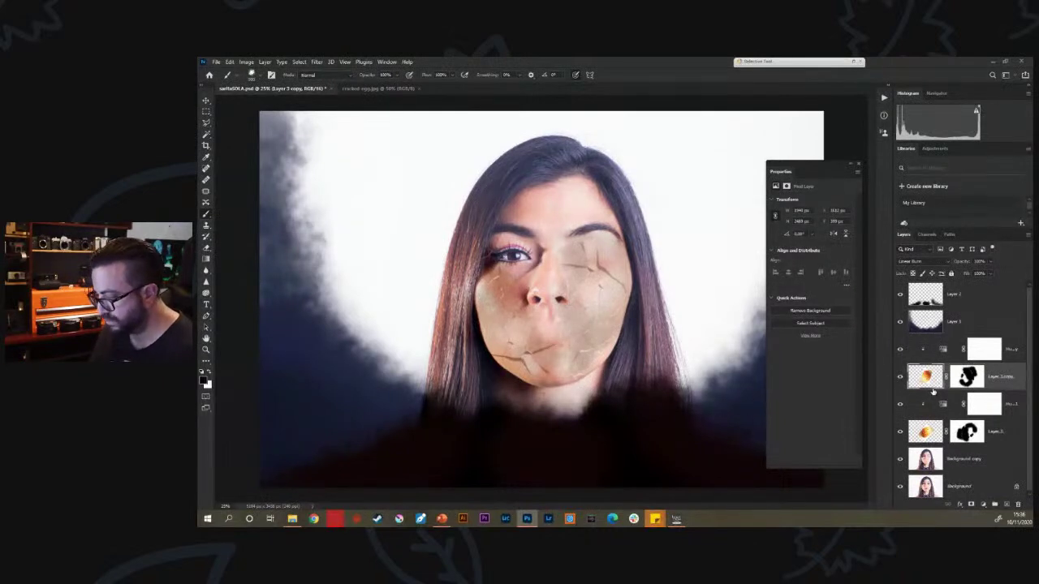
pyautogui.hotkey('ctrl', 'm')
pyautogui.moveTo(780, 304); pyautogui.dragTo(785, 314)
pyautogui.click(986, 192)
# Darken the original egg layer's shadows by pulling down the lower part of its RGB curve
pyautogui.click(930, 434)
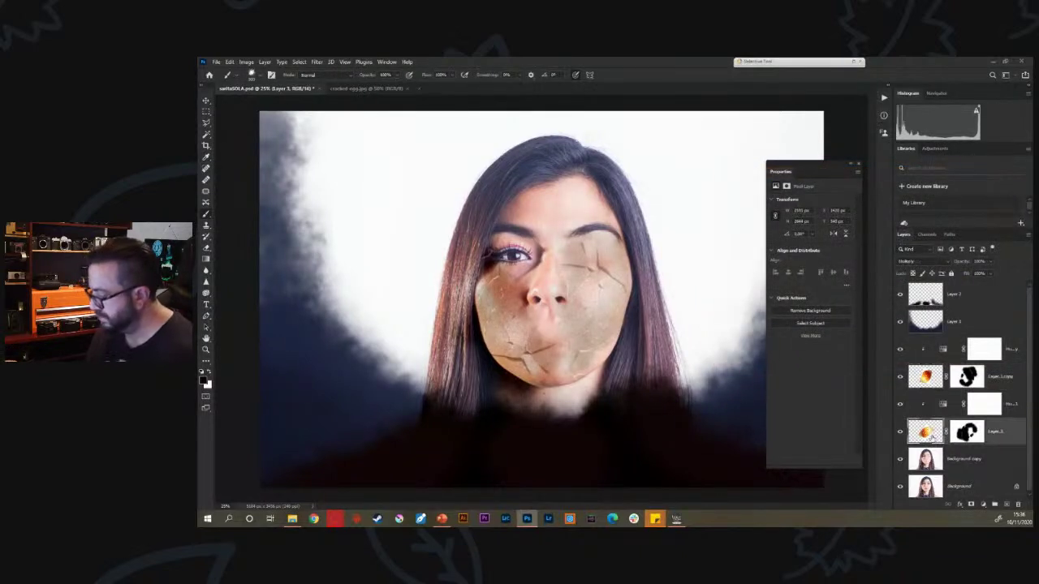
pyautogui.hotkey('ctrl', 'm')
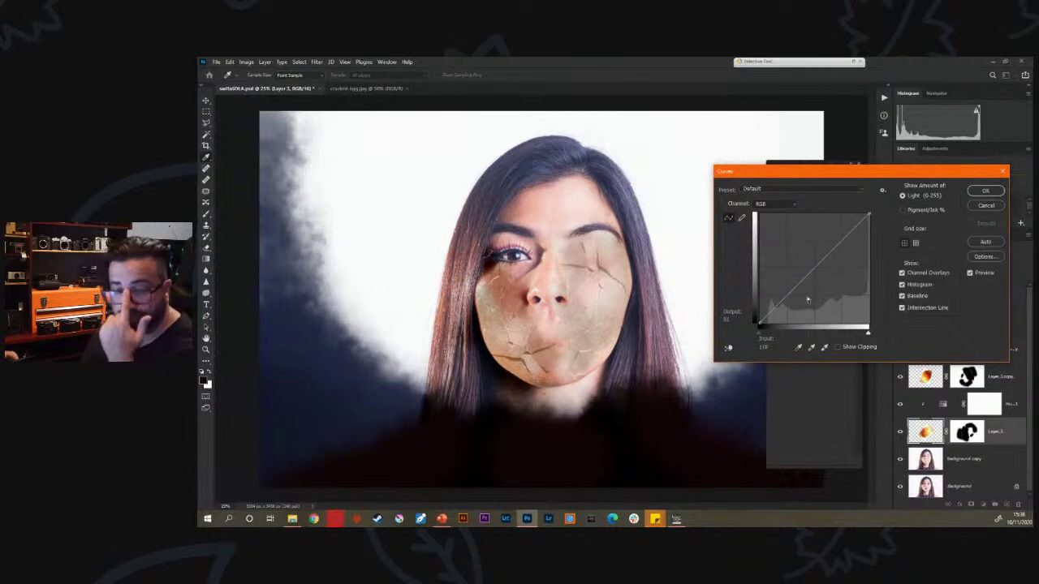
pyautogui.moveTo(796, 306); pyautogui.dragTo(791, 310)
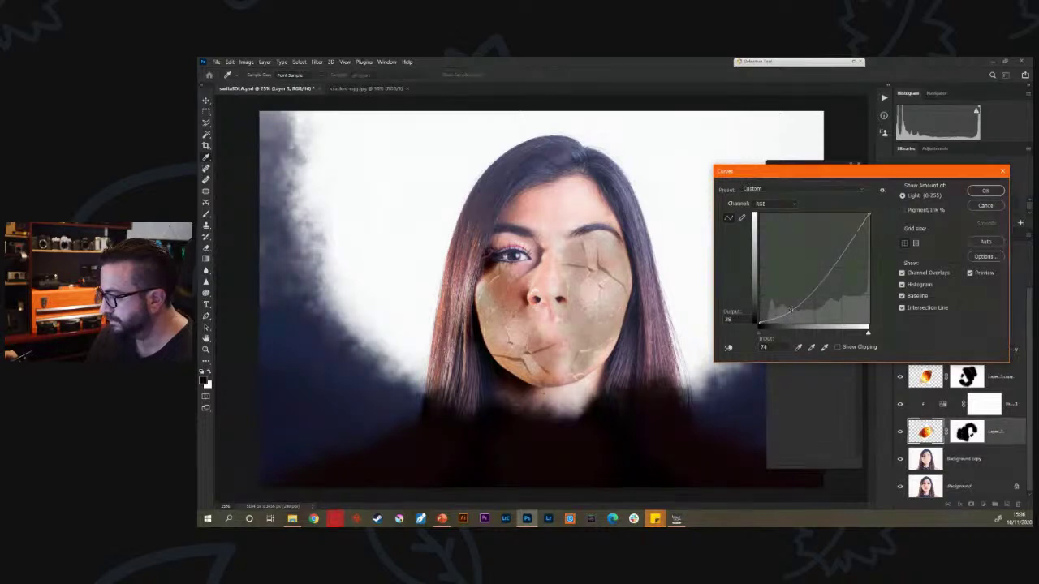
pyautogui.click(984, 191)
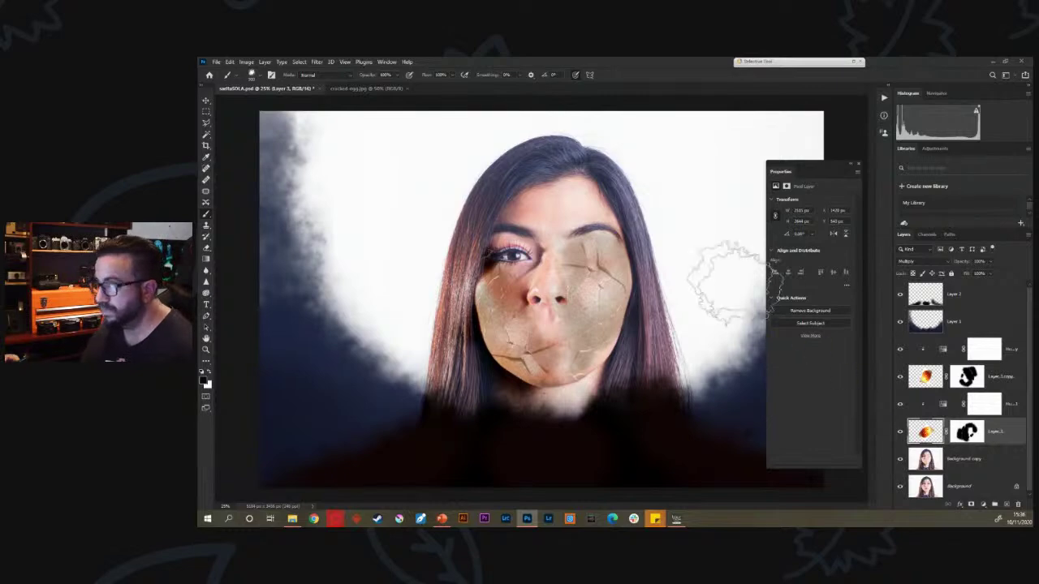
# Stamp all visible layers into a new merged layer above Layer 2
pyautogui.press('Return')
pyautogui.hotkey('ctrl', '-')
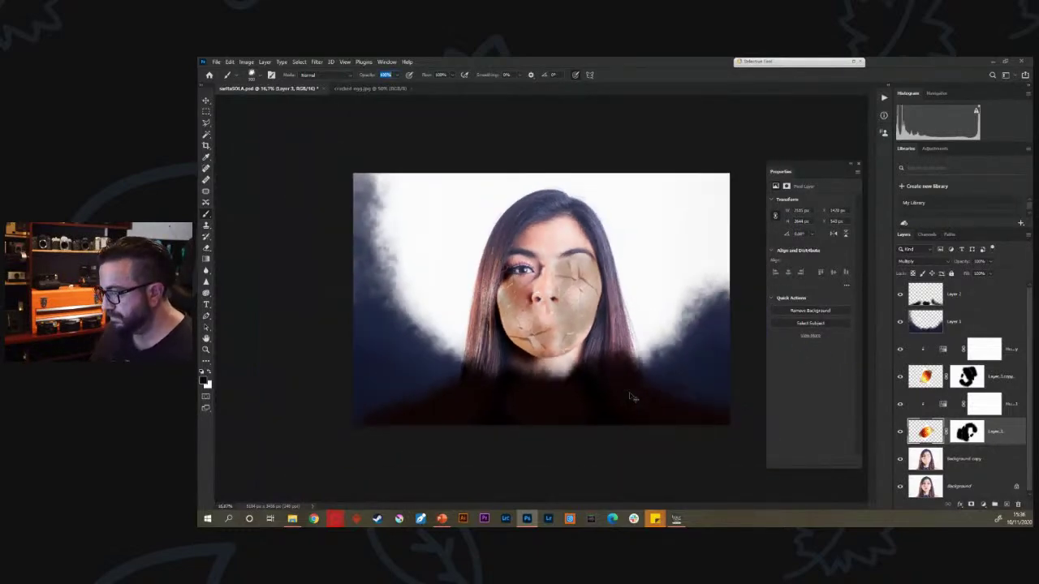
pyautogui.hotkey('ctrl', '+')
pyautogui.hotkey('ctrl', '+')
pyautogui.hotkey('ctrl', '+')
pyautogui.hotkey('ctrl', '-')
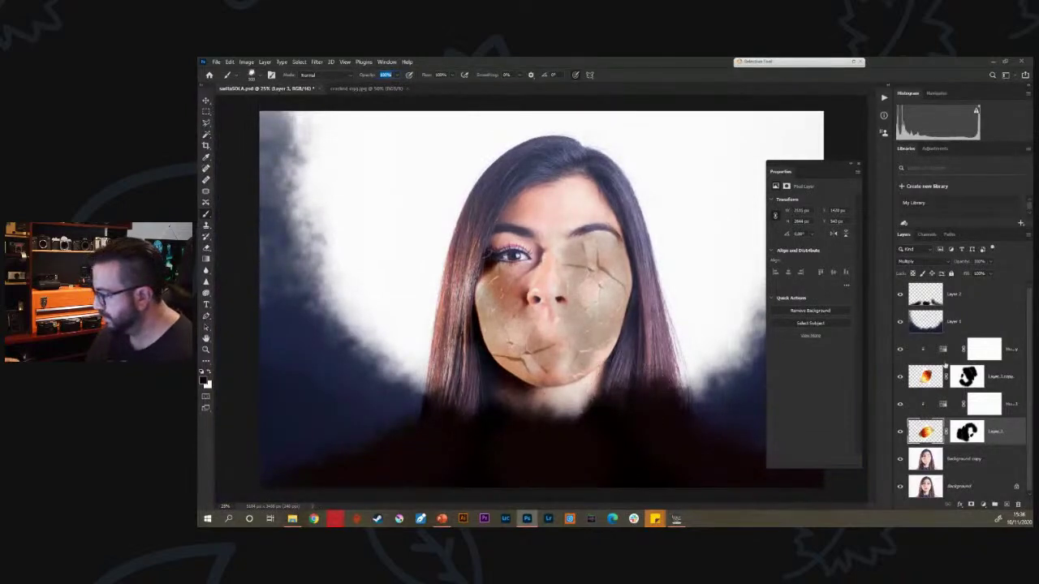
pyautogui.click(1006, 295)
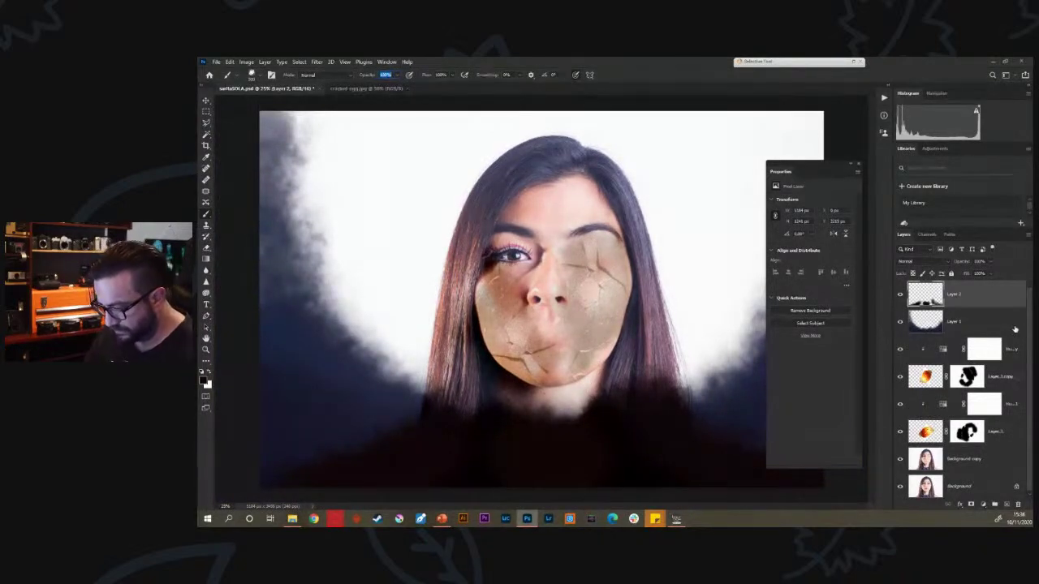
pyautogui.hotkey('ctrl', 'shift', 'alt', 'e')
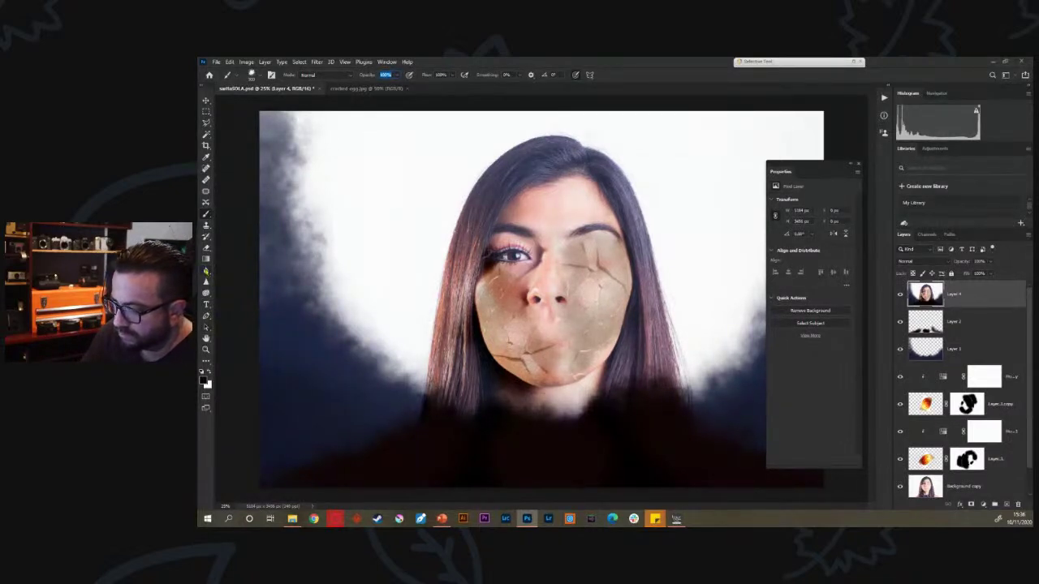
# Burn the midtones of the merged layer with a large brush along the jaw and shell-covered cheek on the erased-eye side
pyautogui.click(205, 270)
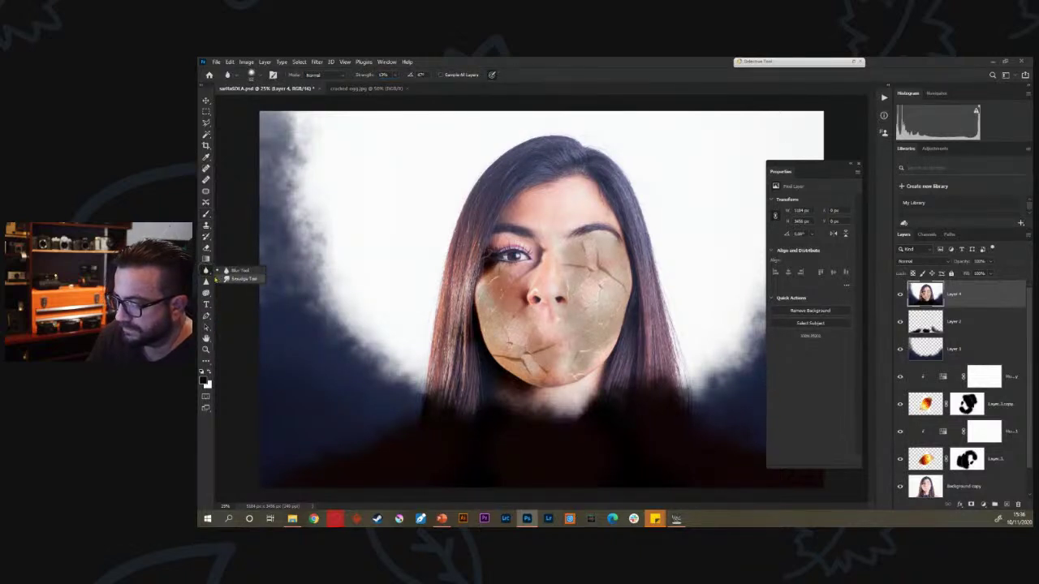
pyautogui.click(231, 279)
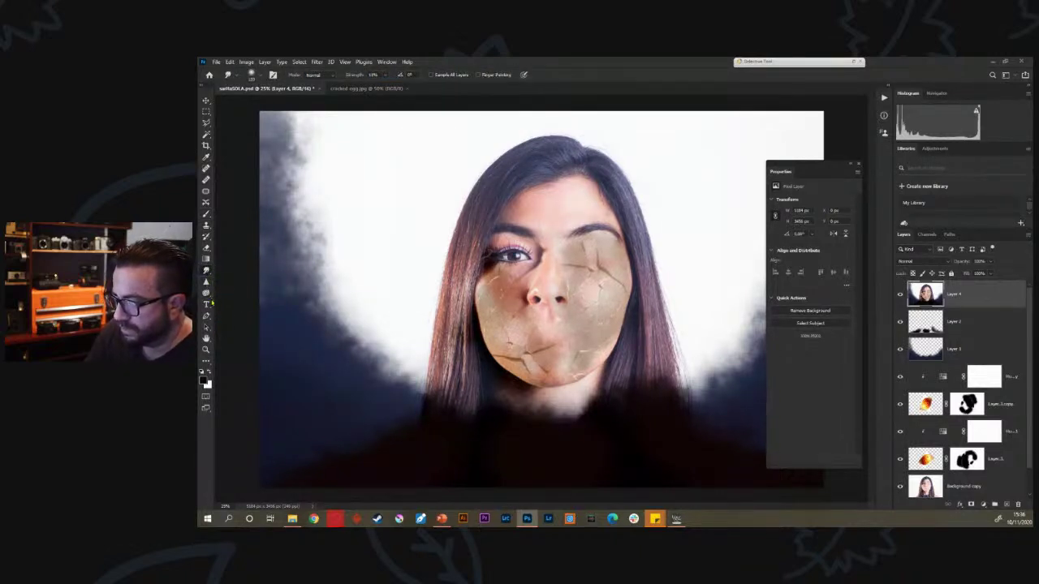
pyautogui.click(205, 293)
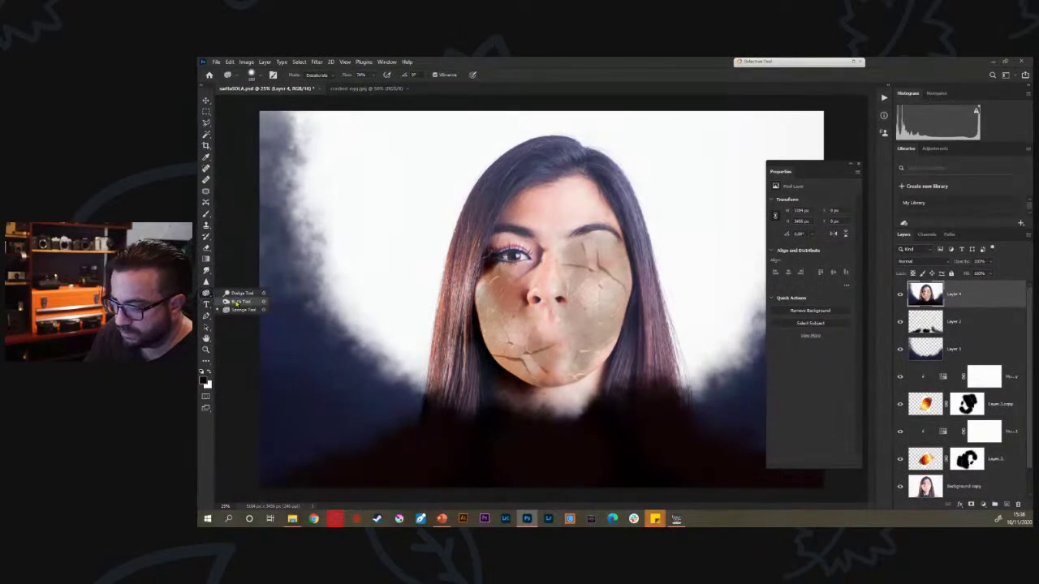
pyautogui.click(235, 302)
pyautogui.press(']')
pyautogui.press(']')
pyautogui.press(']')
pyautogui.press(']')
pyautogui.press(']')
pyautogui.press(']')
pyautogui.moveTo(635, 326)
pyautogui.mouseDown()
pyautogui.moveTo(594, 388)
pyautogui.moveTo(621, 347)
pyautogui.moveTo(595, 440)
pyautogui.mouseUp()
pyautogui.press('[')
pyautogui.press('[')
pyautogui.moveTo(626, 326)
pyautogui.mouseDown()
pyautogui.moveTo(630, 306)
pyautogui.moveTo(594, 258)
pyautogui.mouseUp()
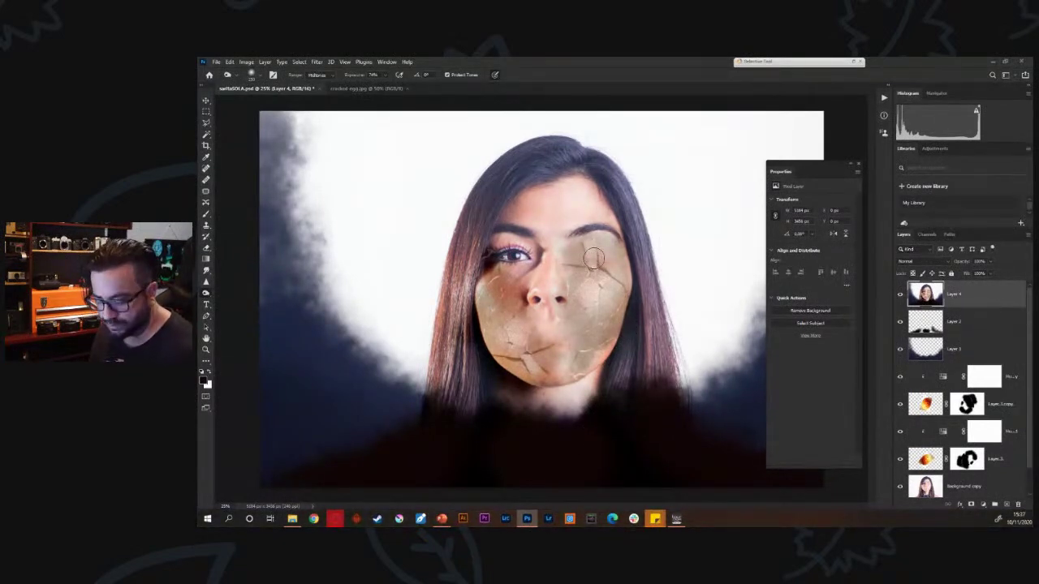
# Burn the shell cracks below the erased eye and beside the nose with a fine brush
pyautogui.hotkey('ctrl', '+')
pyautogui.hotkey('ctrl', '+')
pyautogui.hotkey('ctrl', '+')
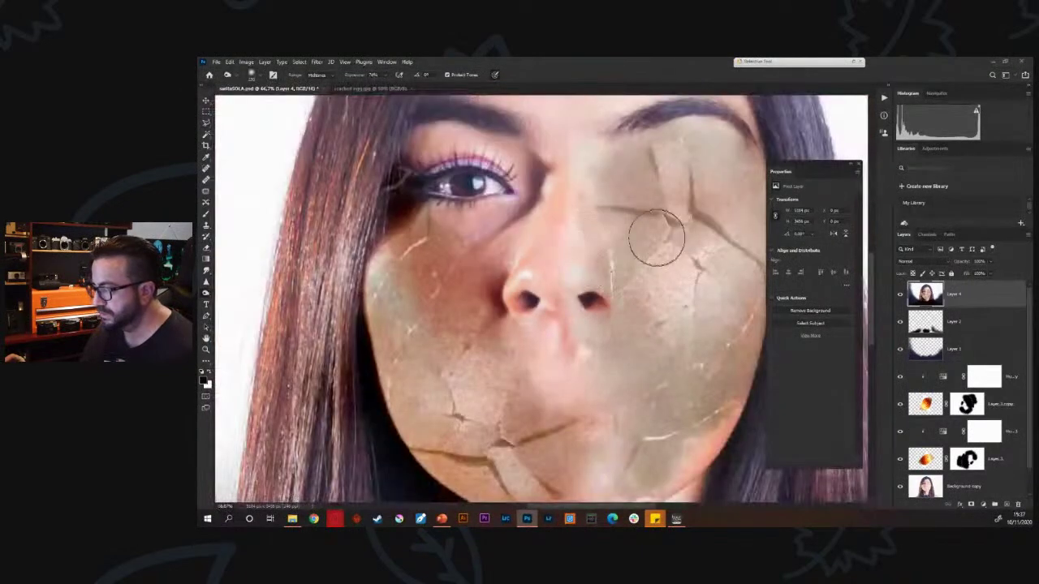
pyautogui.press('[')
pyautogui.press('[')
pyautogui.press('[')
pyautogui.press('[')
pyautogui.press('[')
pyautogui.press('[')
pyautogui.press('[')
pyautogui.press('[')
pyautogui.press('[')
pyautogui.press('[')
pyautogui.press('[')
pyautogui.press('[')
pyautogui.moveTo(660, 216); pyautogui.dragTo(601, 208)
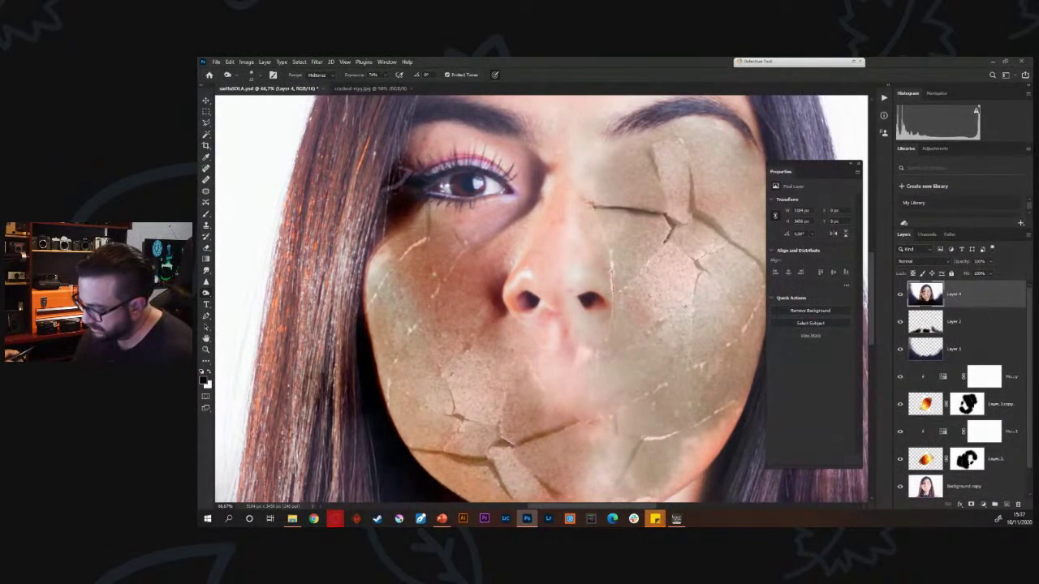
pyautogui.press(']')
pyautogui.moveTo(614, 266)
pyautogui.mouseDown()
pyautogui.moveTo(610, 305)
pyautogui.moveTo(649, 261)
pyautogui.mouseUp()
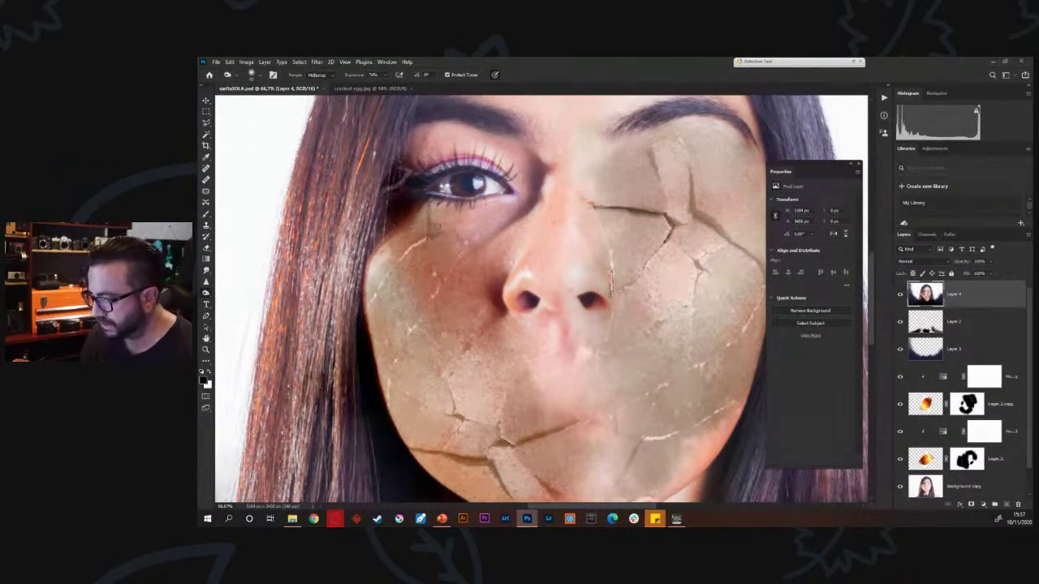
# Burn the lid and socket around the open eye, and undo the last burn stroke beneath it
pyautogui.press(']')
pyautogui.press(']')
pyautogui.moveTo(508, 197)
pyautogui.mouseDown()
pyautogui.moveTo(435, 197)
pyautogui.moveTo(508, 195)
pyautogui.moveTo(426, 175)
pyautogui.mouseUp()
pyautogui.moveTo(490, 173)
pyautogui.mouseDown()
pyautogui.moveTo(416, 182)
pyautogui.moveTo(508, 180)
pyautogui.moveTo(527, 150)
pyautogui.moveTo(497, 120)
pyautogui.moveTo(528, 211)
pyautogui.moveTo(509, 224)
pyautogui.moveTo(422, 219)
pyautogui.moveTo(406, 305)
pyautogui.moveTo(369, 276)
pyautogui.moveTo(388, 389)
pyautogui.moveTo(458, 366)
pyautogui.moveTo(445, 280)
pyautogui.moveTo(457, 236)
pyautogui.moveTo(468, 246)
pyautogui.mouseUp()
pyautogui.hotkey('ctrl', 'z')
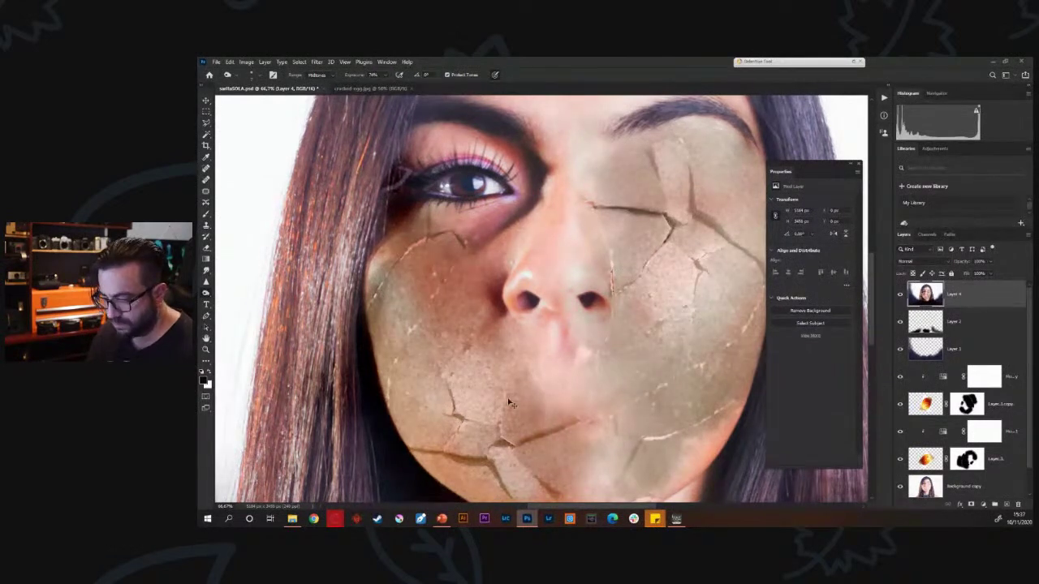
# Burn the shell cracks across the jaw and lower cheek on the open-eye side with a small brush
pyautogui.hotkey('ctrl', '+')
pyautogui.hotkey('ctrl', '+')
pyautogui.hotkey('ctrl', '-')
pyautogui.moveTo(525, 434); pyautogui.dragTo(572, 207)
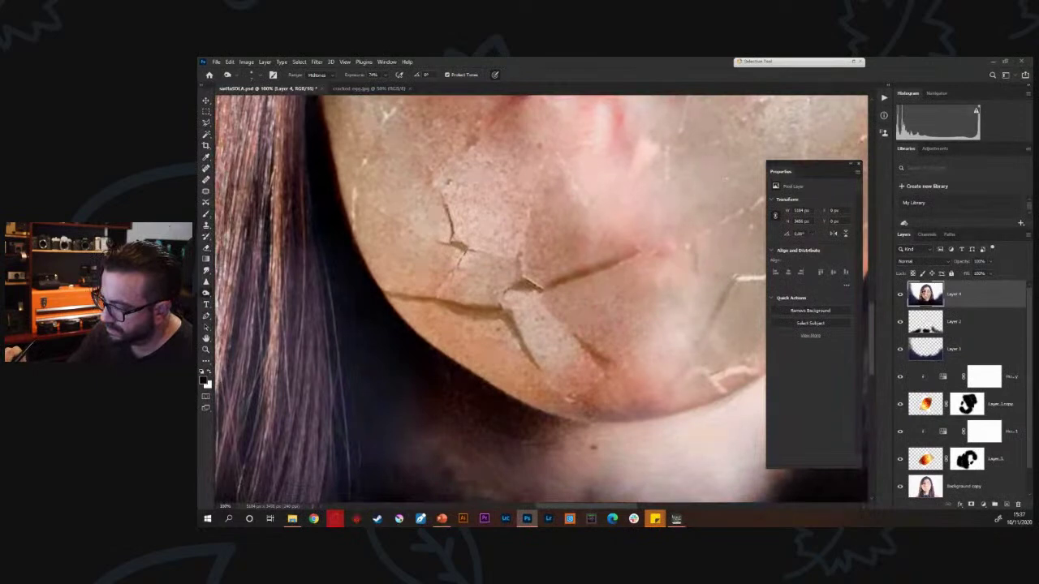
pyautogui.click(459, 247)
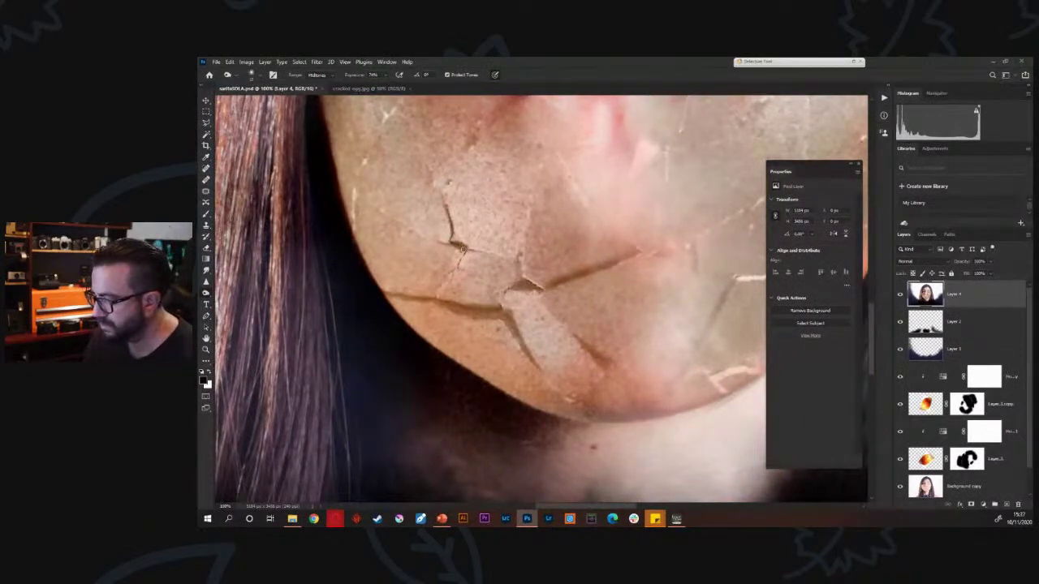
pyautogui.moveTo(454, 244)
pyautogui.mouseDown()
pyautogui.moveTo(439, 242)
pyautogui.moveTo(490, 254)
pyautogui.moveTo(468, 249)
pyautogui.moveTo(459, 267)
pyautogui.mouseUp()
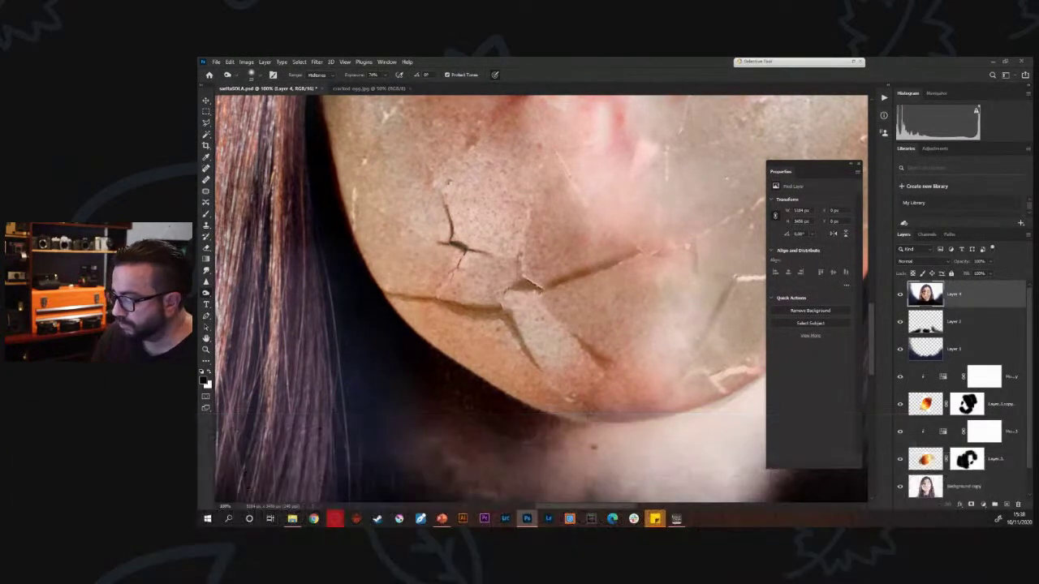
pyautogui.moveTo(501, 313)
pyautogui.mouseDown()
pyautogui.moveTo(524, 346)
pyautogui.moveTo(464, 307)
pyautogui.moveTo(417, 297)
pyautogui.mouseUp()
pyautogui.moveTo(465, 249)
pyautogui.mouseDown()
pyautogui.moveTo(457, 265)
pyautogui.moveTo(439, 242)
pyautogui.moveTo(414, 233)
pyautogui.mouseUp()
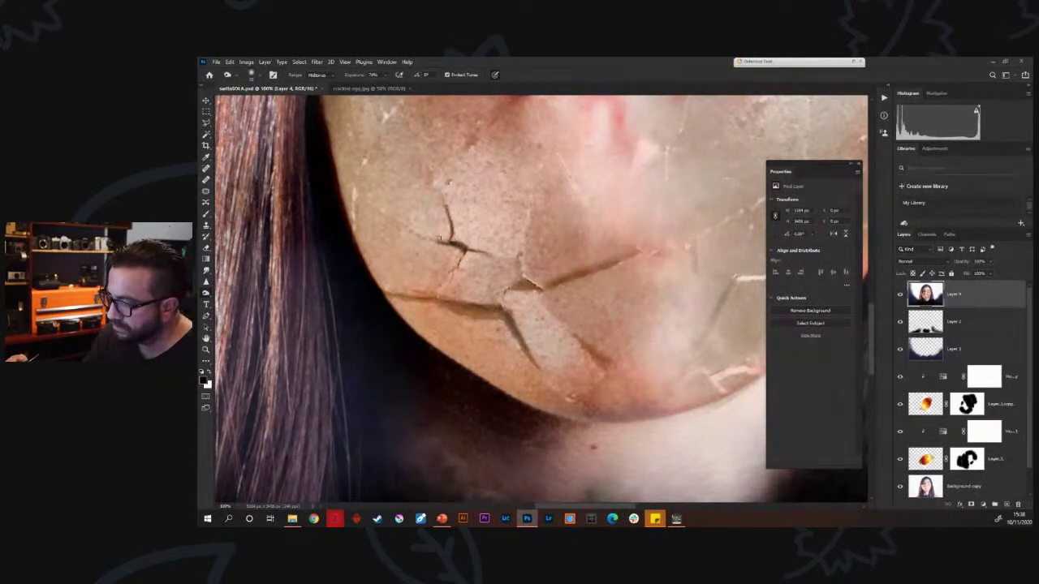
pyautogui.moveTo(365, 163); pyautogui.dragTo(353, 231)
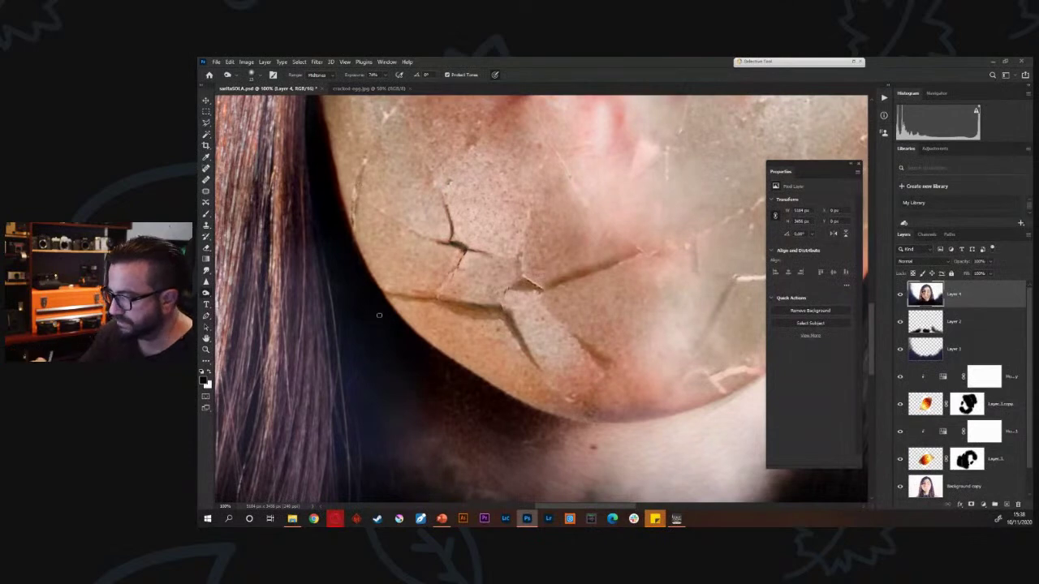
# Burn the shaded area and crack between the nose and the erased-eye cheek with a larger brush
pyautogui.hotkey('ctrl', '-')
pyautogui.hotkey('ctrl', '-')
pyautogui.hotkey('ctrl', '-')
pyautogui.hotkey('ctrl', '-')
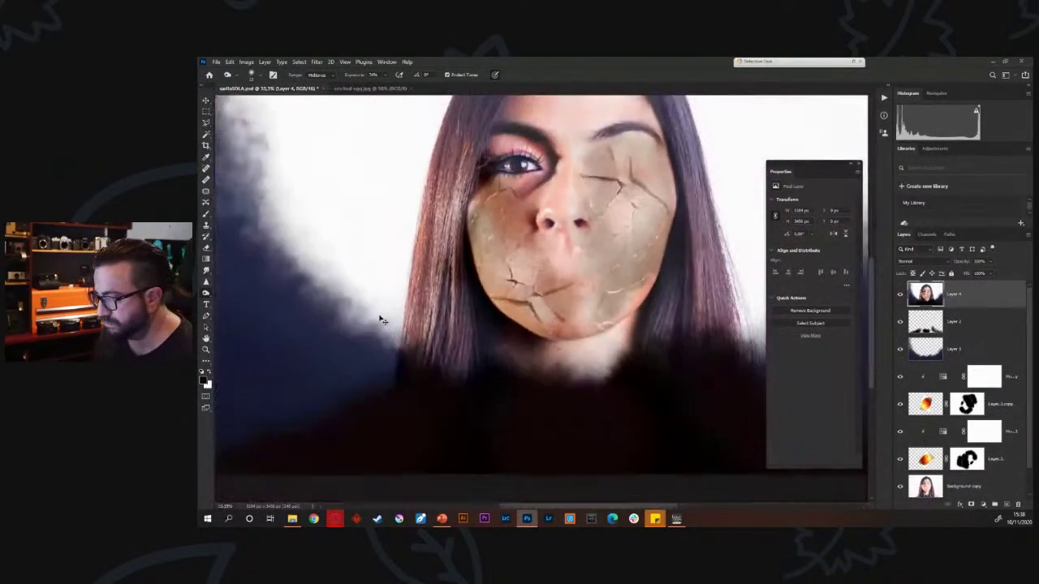
pyautogui.hotkey('ctrl', '+')
pyautogui.hotkey('ctrl', '+')
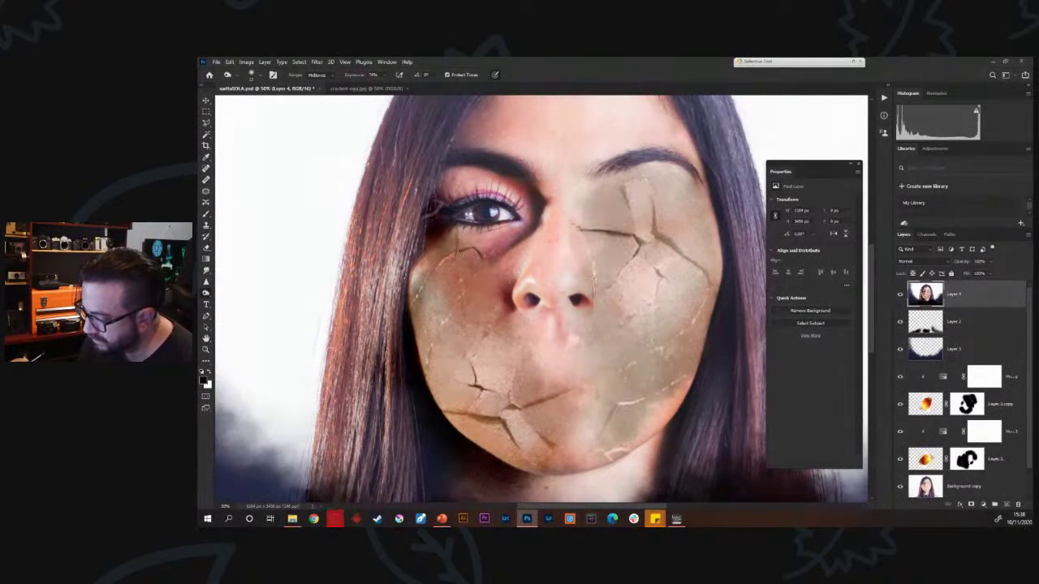
pyautogui.press(']')
pyautogui.press(']')
pyautogui.press(']')
pyautogui.press(']')
pyautogui.press(']')
pyautogui.press(']')
pyautogui.press(']')
pyautogui.press(']')
pyautogui.press(']')
pyautogui.press(']')
pyautogui.press(']')
pyautogui.press(']')
pyautogui.moveTo(595, 276)
pyautogui.mouseDown()
pyautogui.moveTo(591, 316)
pyautogui.moveTo(623, 293)
pyautogui.moveTo(606, 294)
pyautogui.moveTo(634, 262)
pyautogui.mouseUp()
pyautogui.press('[')
pyautogui.press('[')
pyautogui.press('[')
pyautogui.press('[')
pyautogui.press('[')
pyautogui.press('[')
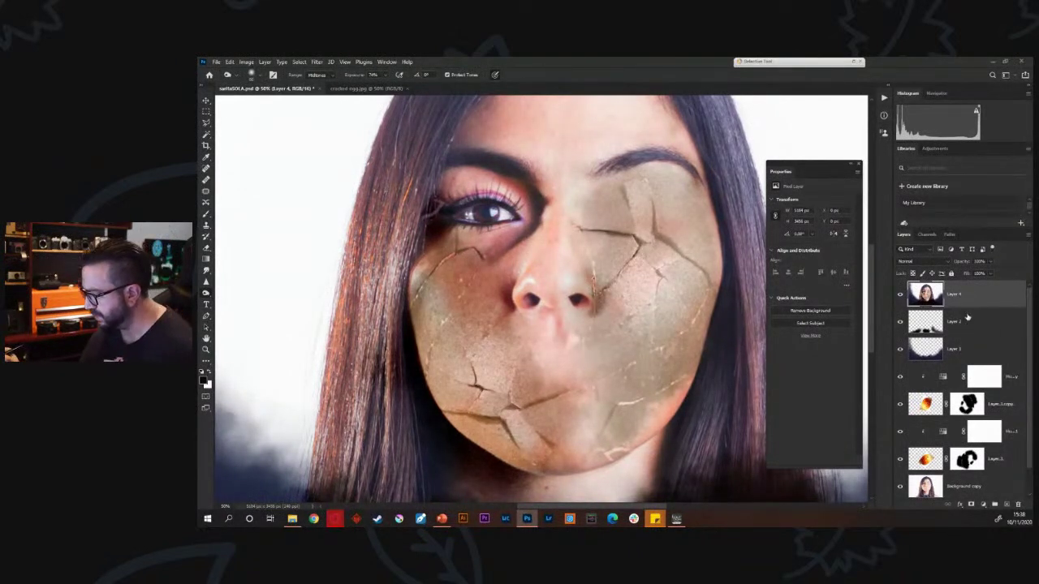
# Hide every layer except the dark blue shadow paint on Layer 1 and collapse the Properties panel to examine that layer alone
pyautogui.click(901, 295)
pyautogui.click(900, 323)
pyautogui.moveTo(900, 378); pyautogui.dragTo(896, 499)
pyautogui.click(899, 487)
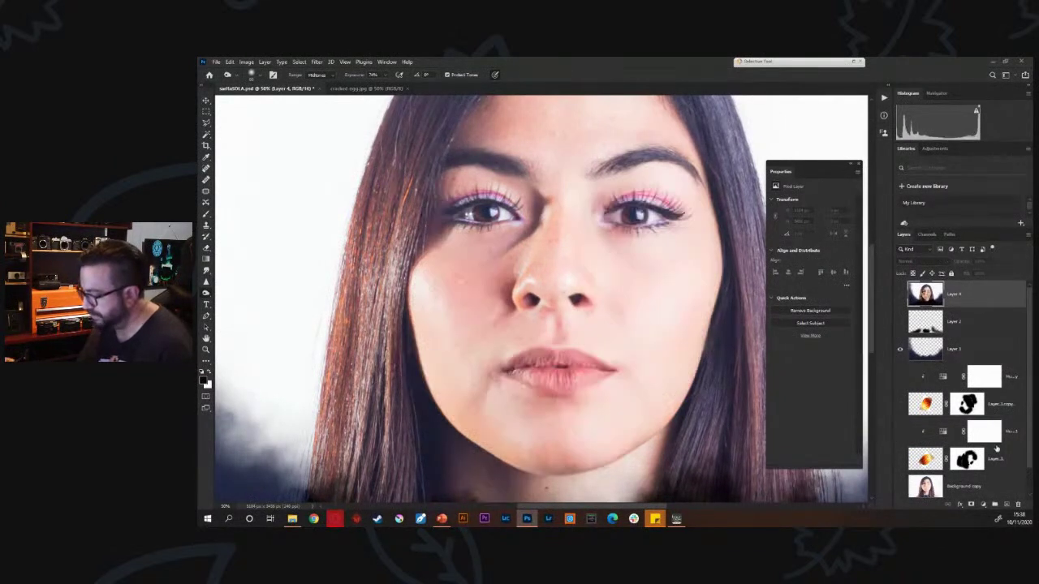
pyautogui.hotkey('ctrl', '-')
pyautogui.hotkey('ctrl', '-')
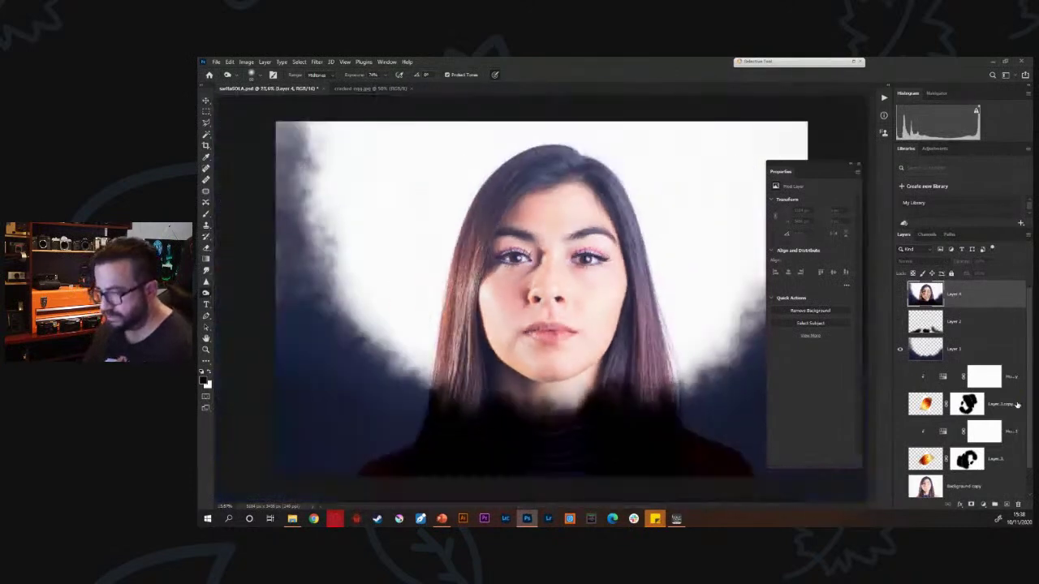
pyautogui.scroll(-1, 1030, 394)
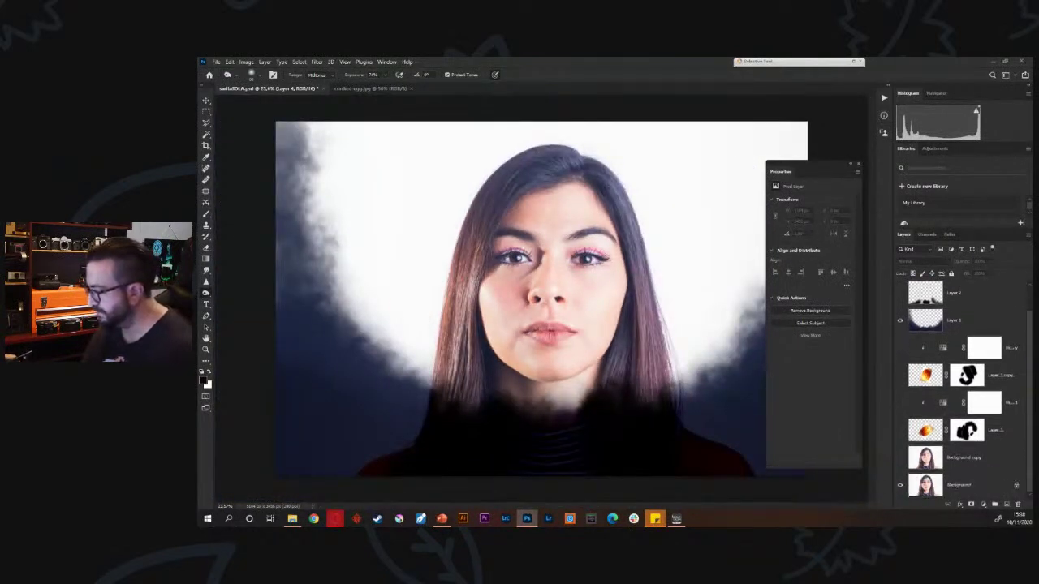
pyautogui.click(900, 485)
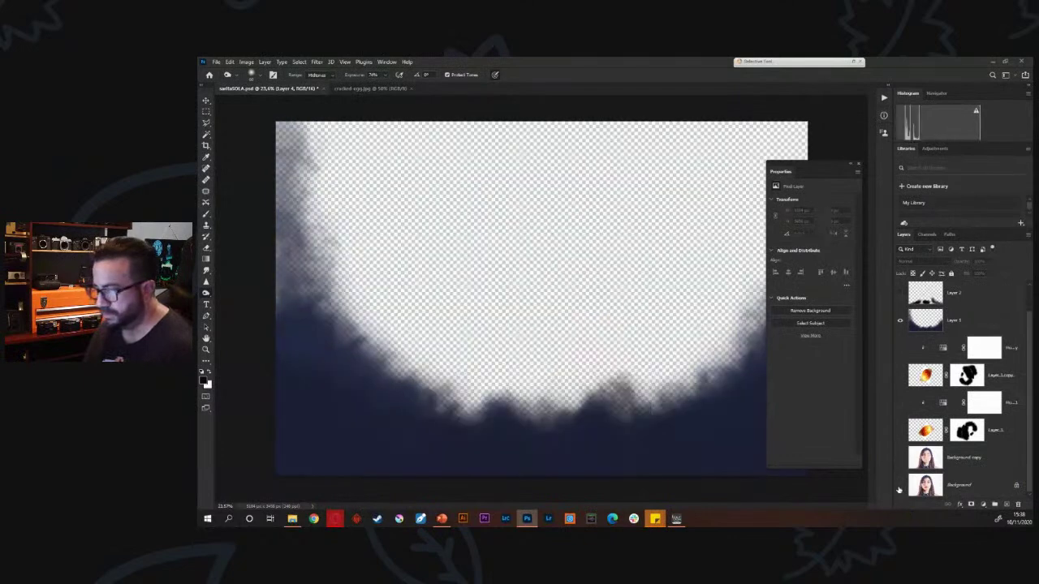
pyautogui.click(849, 167)
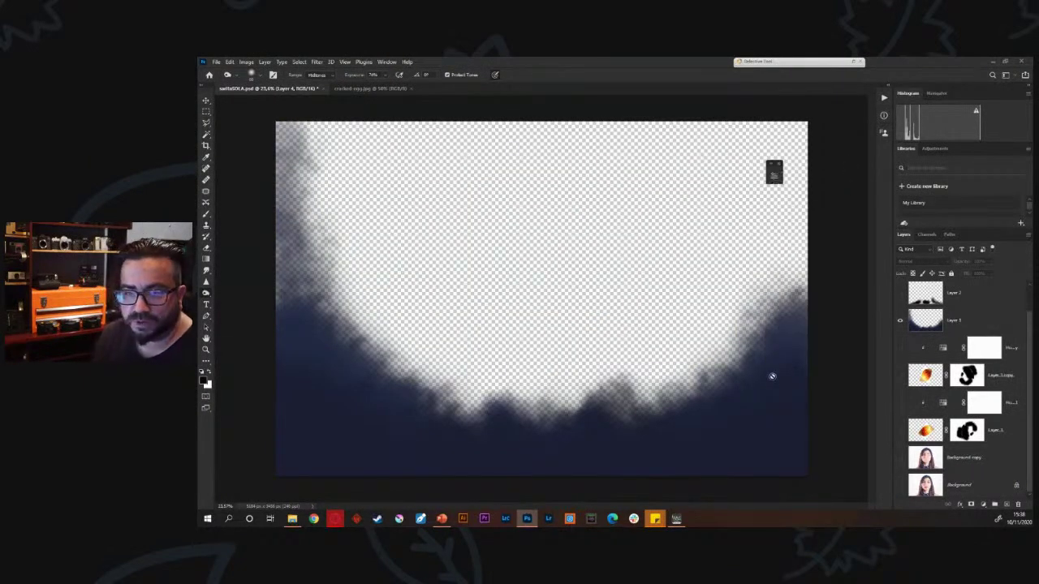
# Show Background beneath Layer 1, check Layer 1's Linear Burn blend mode, and reveal the shadow paint on Layer 2
pyautogui.click(899, 485)
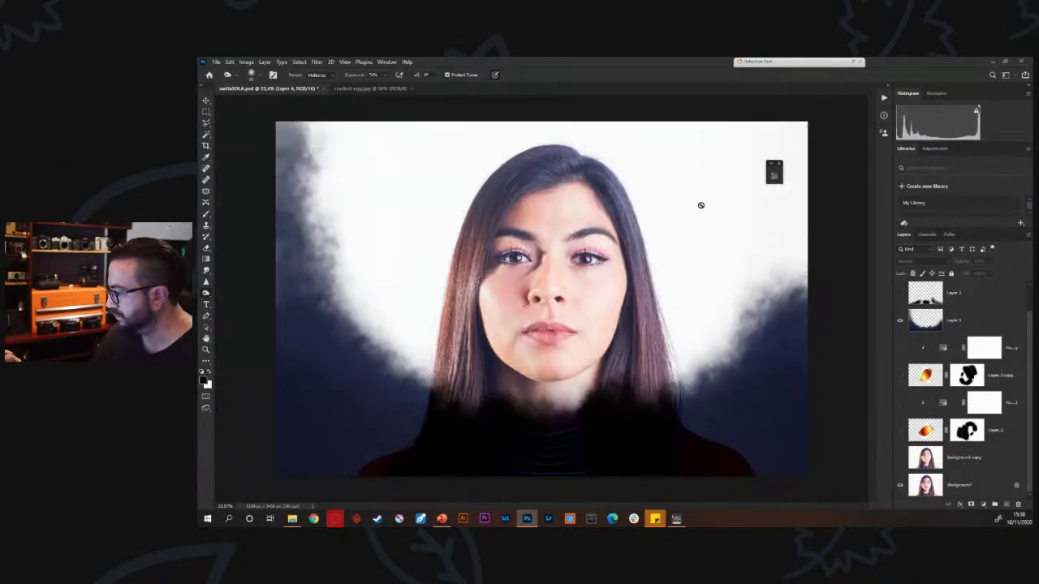
pyautogui.click(955, 318)
pyautogui.click(926, 262)
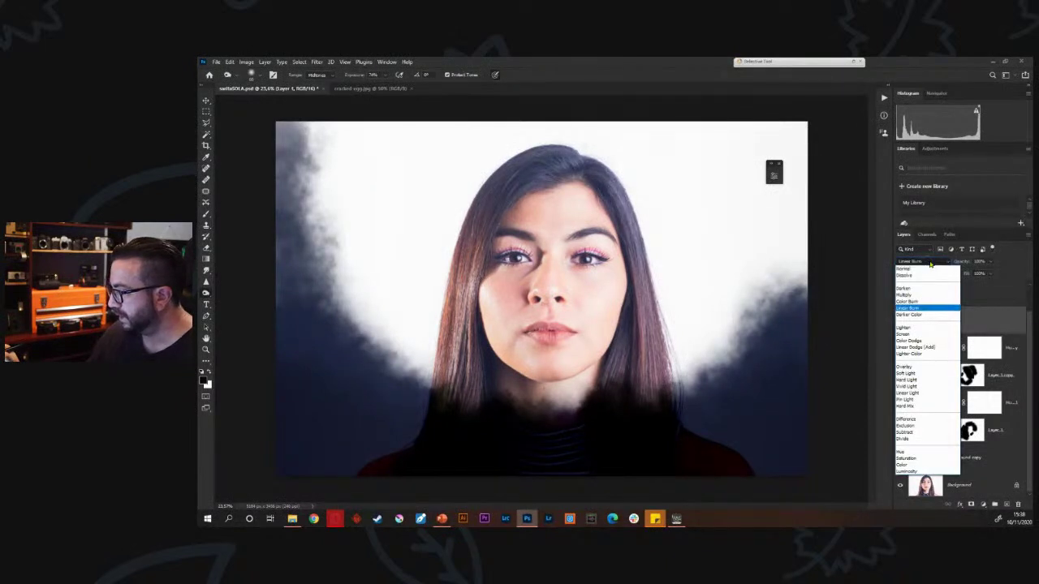
pyautogui.click(917, 309)
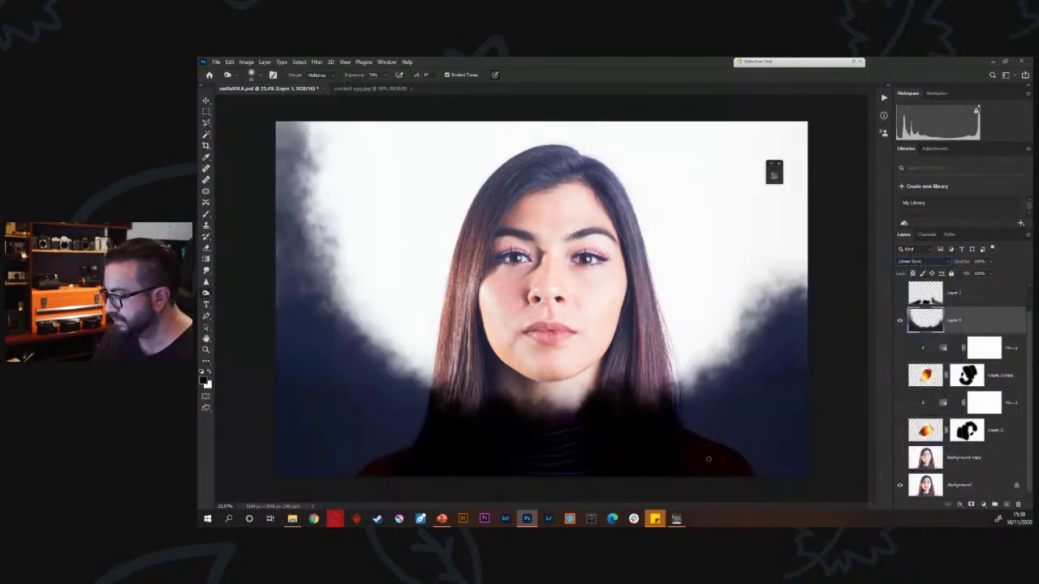
pyautogui.click(899, 293)
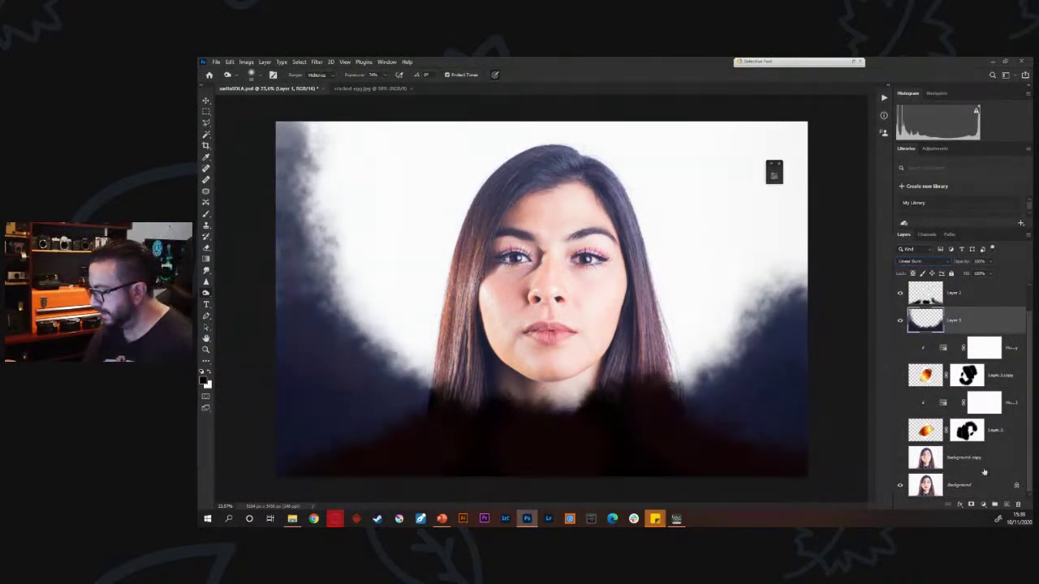
# Hide the shadow layers and compare the original Background with the Background copy where the mouth and one eye are erased
pyautogui.click(900, 485)
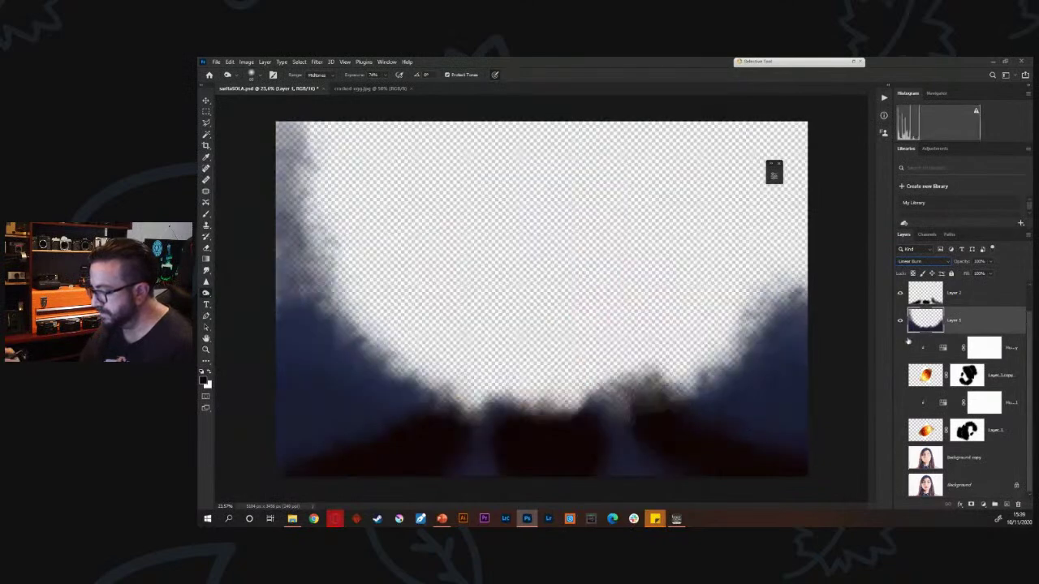
pyautogui.click(899, 321)
pyautogui.click(900, 294)
pyautogui.click(900, 458)
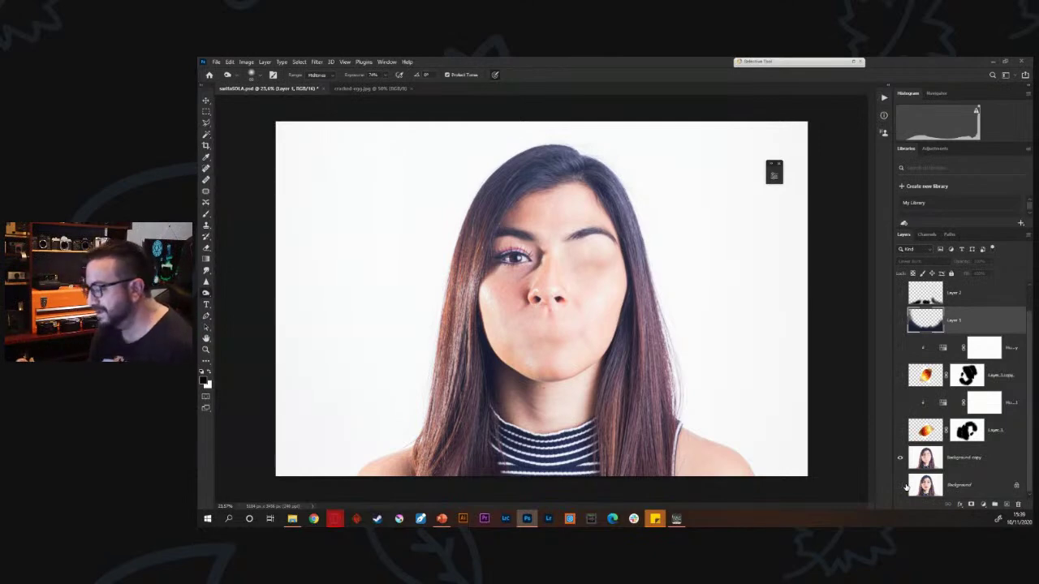
pyautogui.click(900, 461)
pyautogui.click(899, 485)
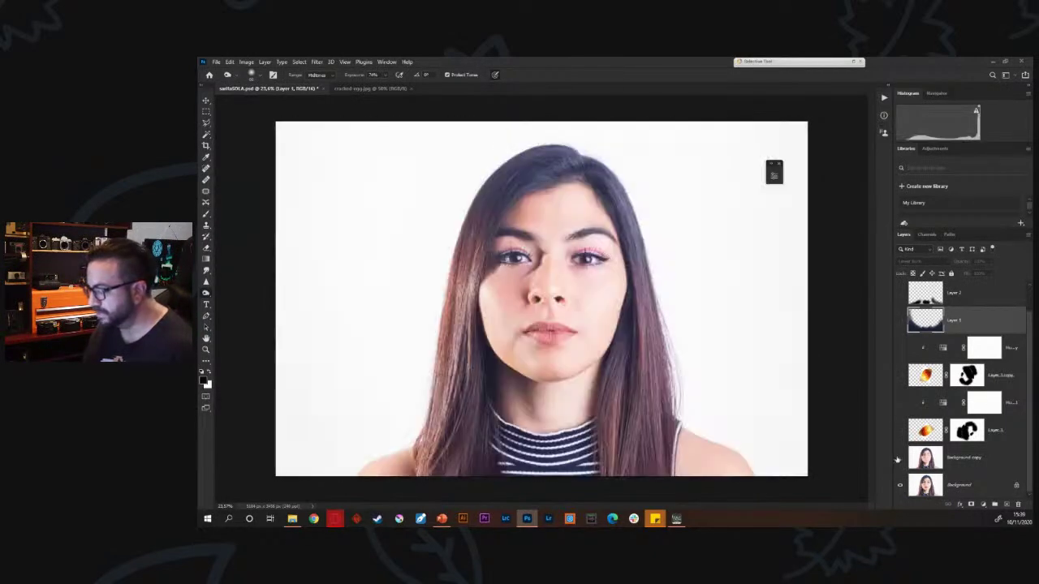
pyautogui.click(899, 459)
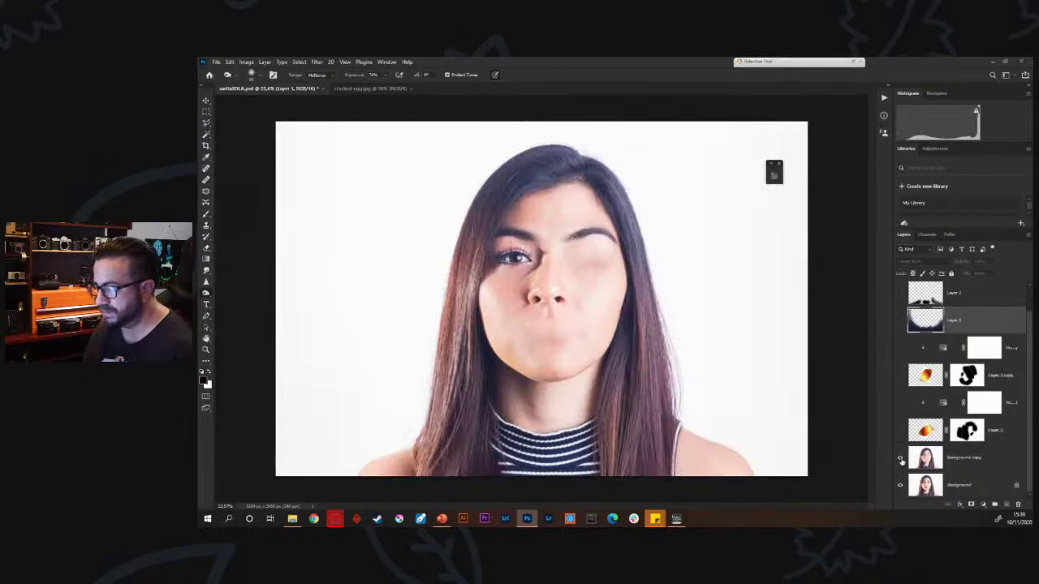
pyautogui.click(900, 460)
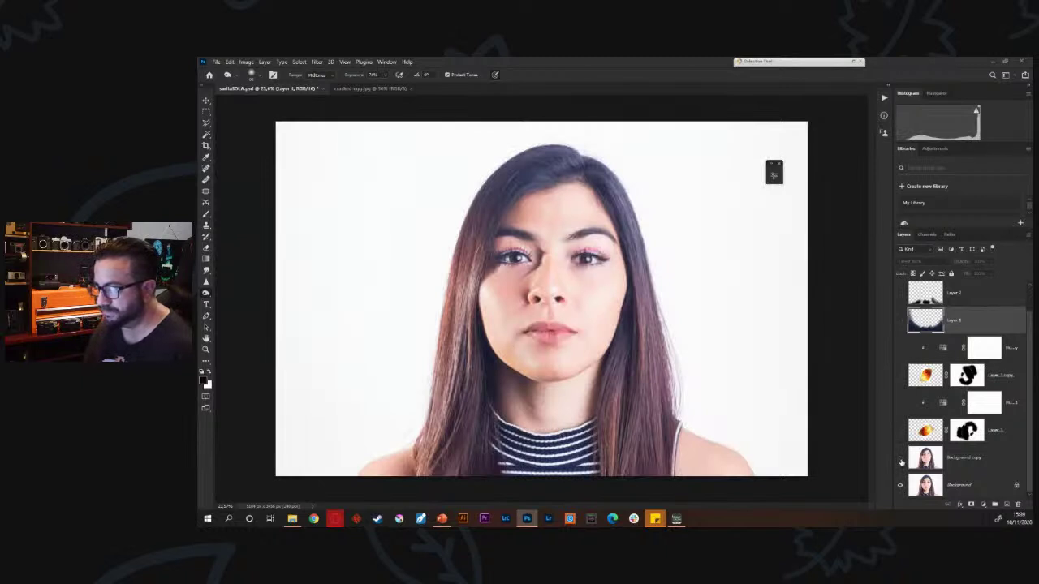
pyautogui.click(206, 193)
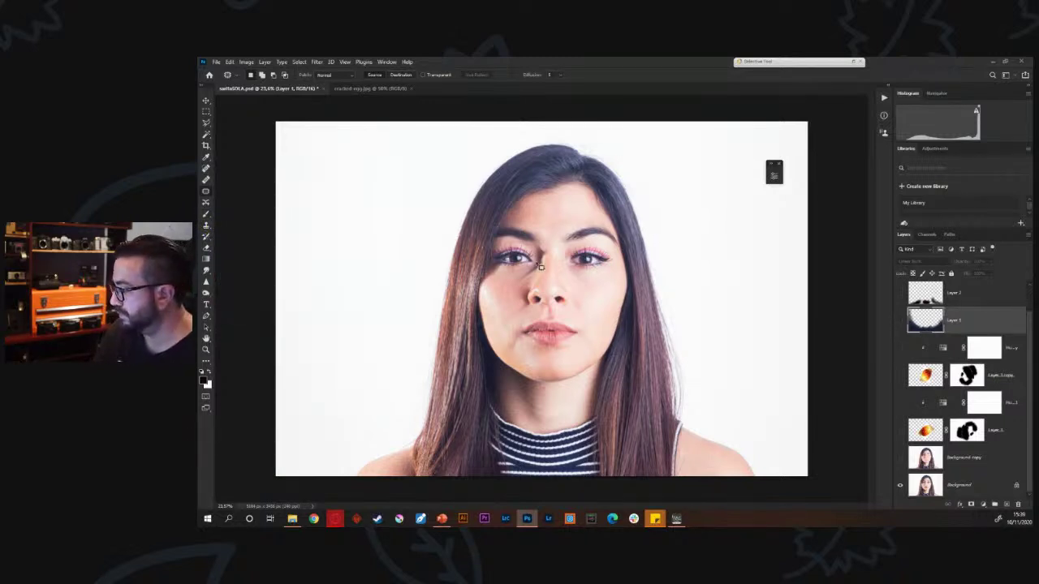
pyautogui.click(899, 458)
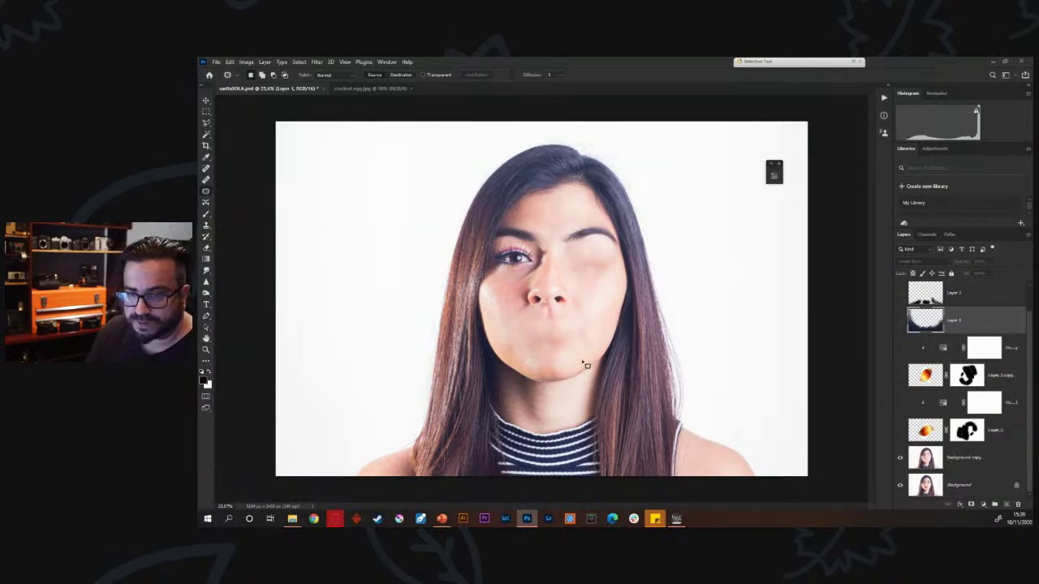
# Show both cracked-shell layers with their clipped adjustments, the shadow paint on Layer 1 and Layer 2, and Layer 4
pyautogui.click(899, 431)
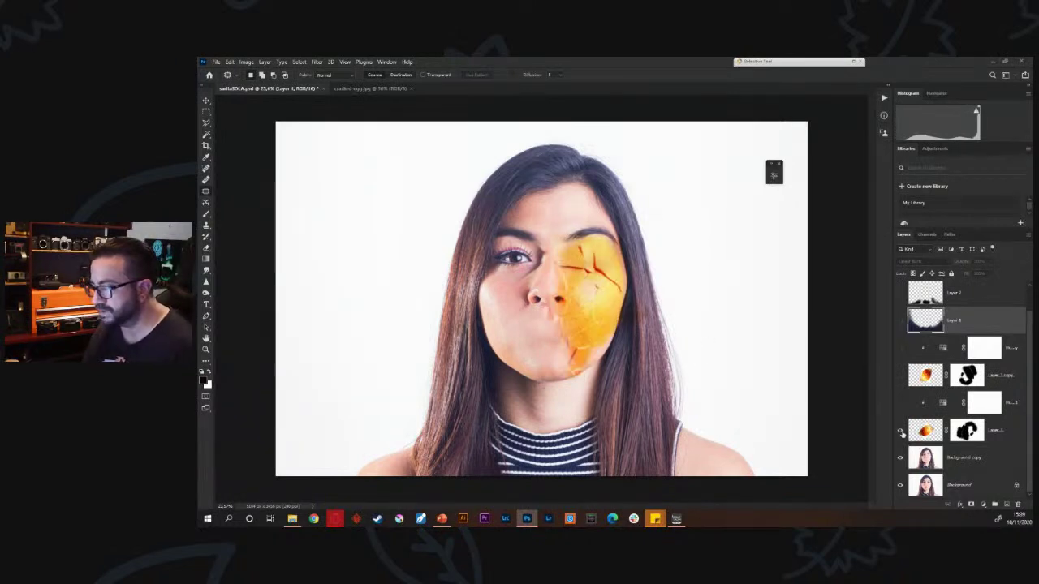
pyautogui.click(899, 403)
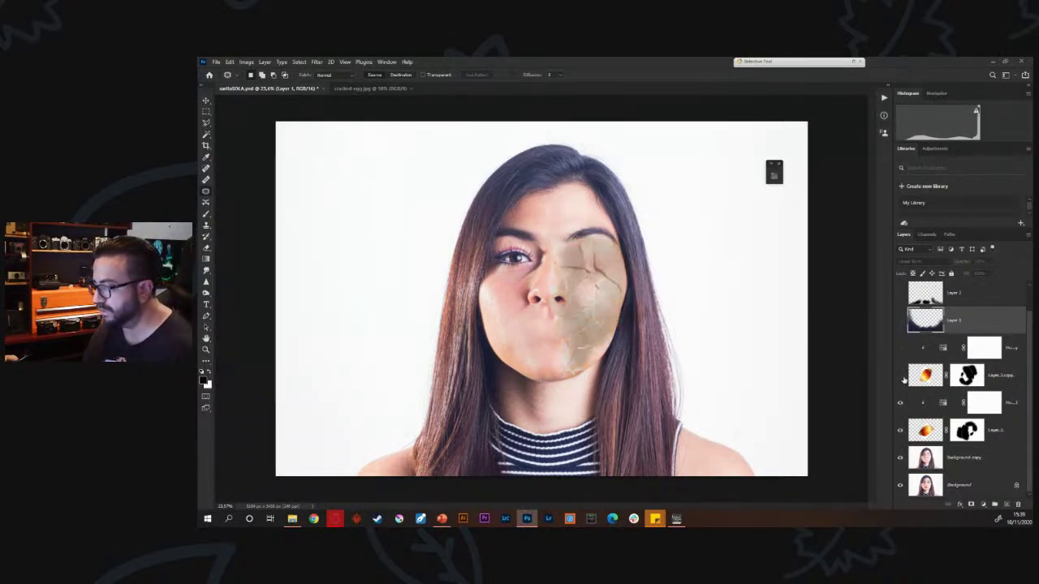
pyautogui.click(899, 376)
pyautogui.click(899, 349)
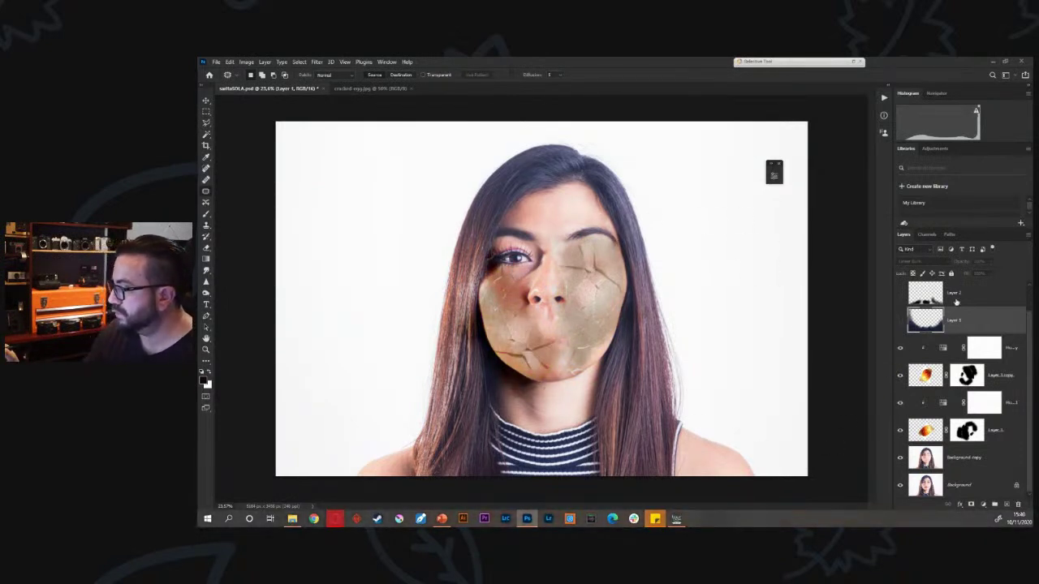
pyautogui.click(926, 376)
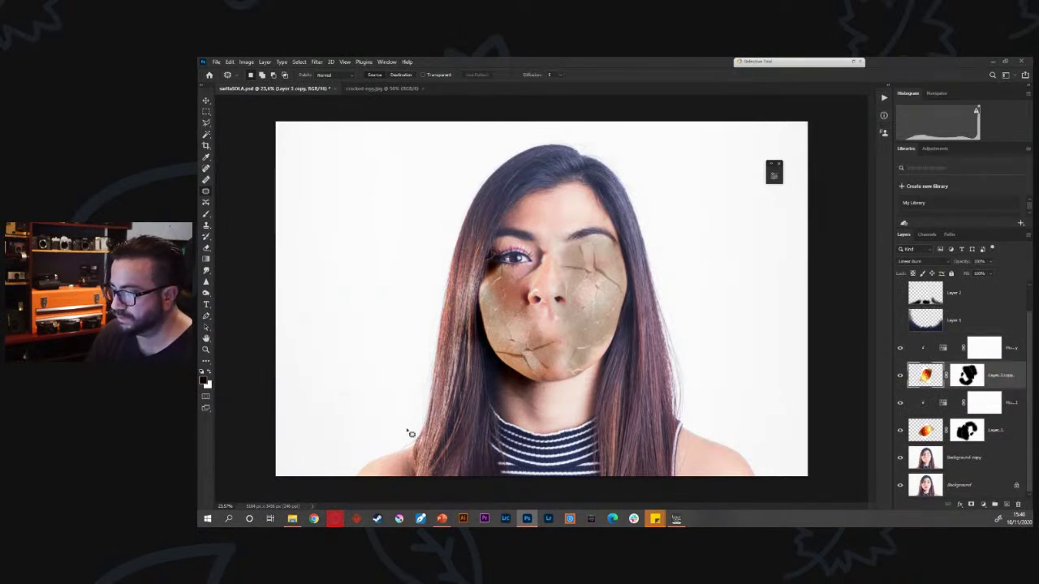
pyautogui.click(899, 320)
pyautogui.click(899, 293)
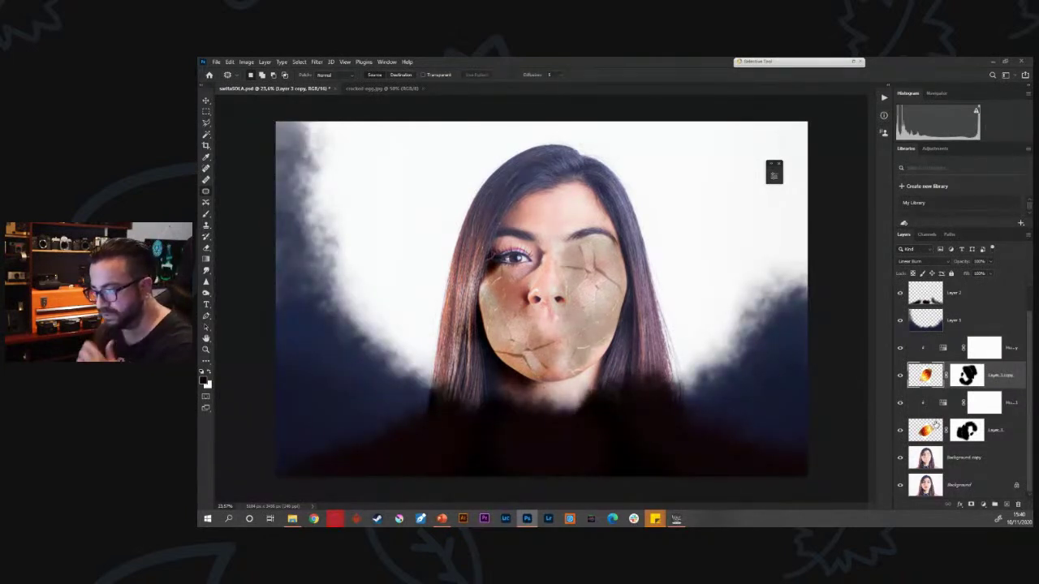
pyautogui.moveTo(1029, 339); pyautogui.dragTo(1029, 306)
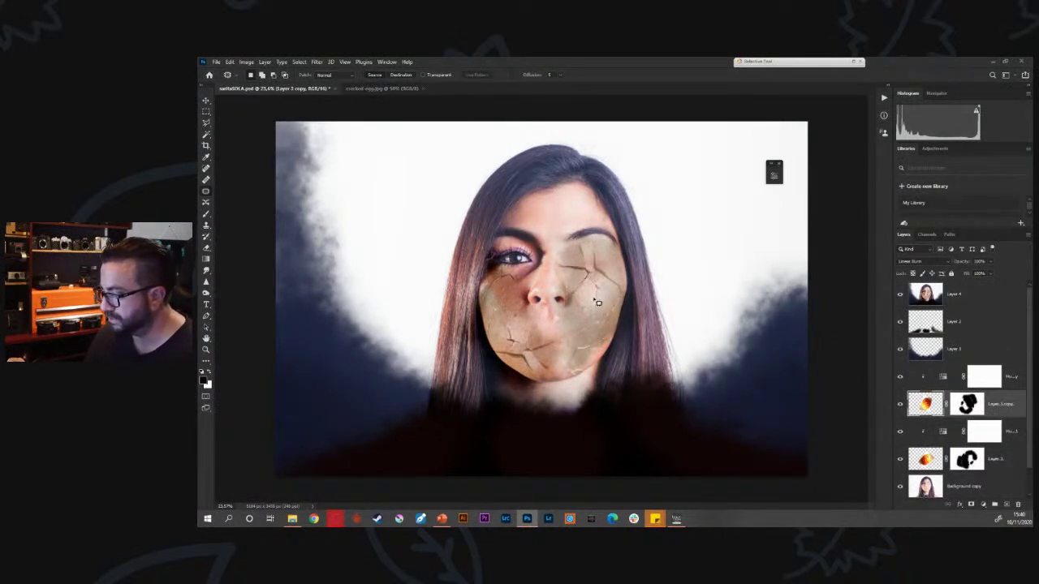
# Burn the shell cracks across the erased-eye cheek and beside the nose on Layer 4 with a small brush
pyautogui.press('z')
pyautogui.moveTo(597, 307); pyautogui.dragTo(580, 319)
pyautogui.click(580, 318)
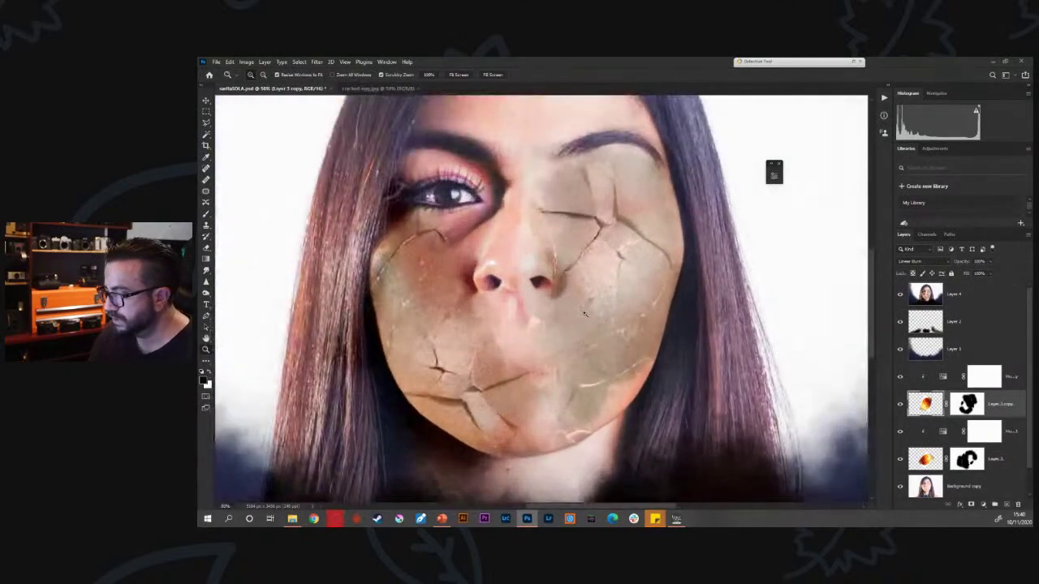
pyautogui.click(583, 316)
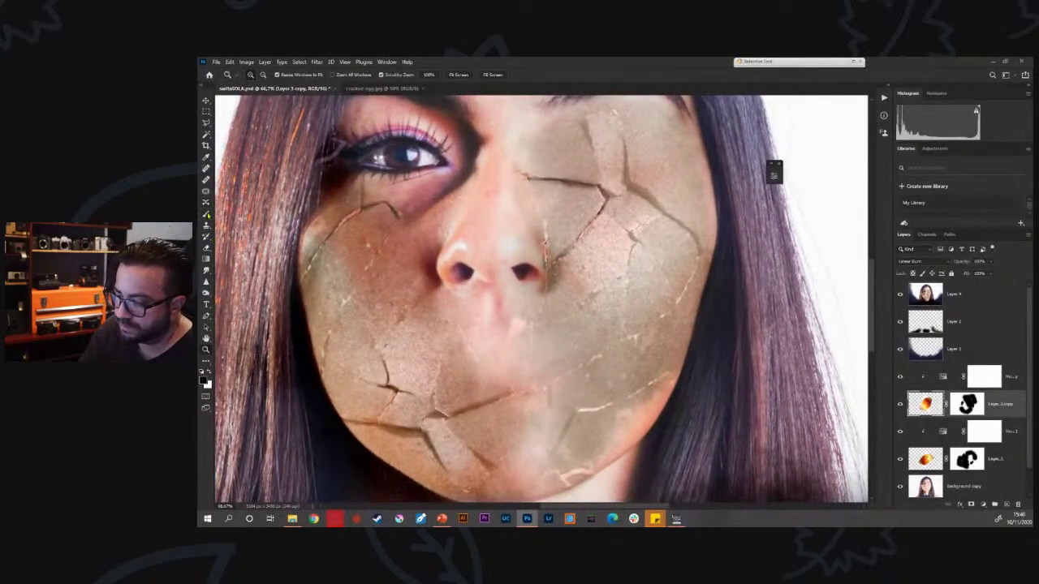
pyautogui.click(206, 293)
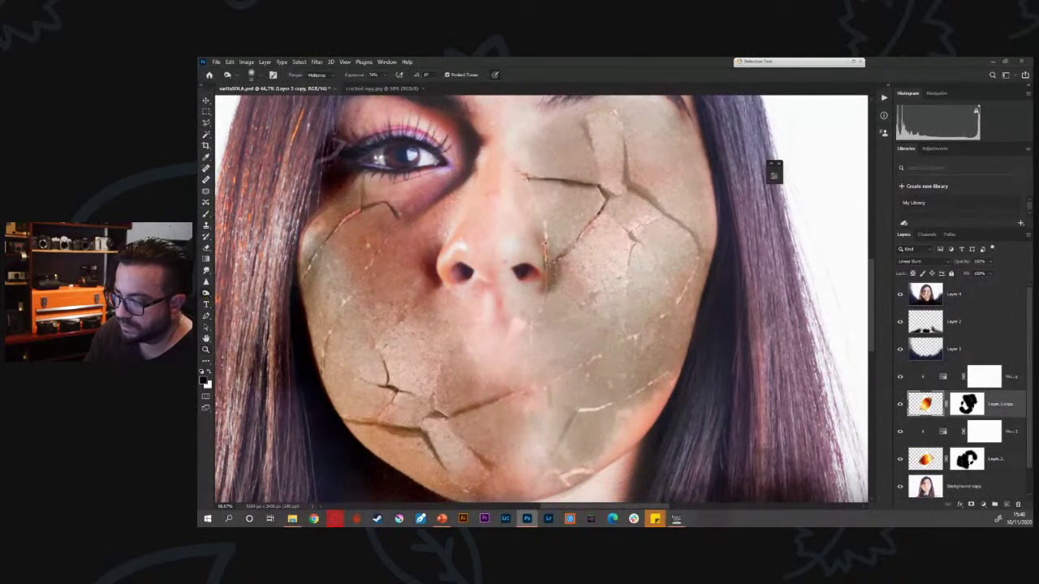
pyautogui.rightClick(205, 293)
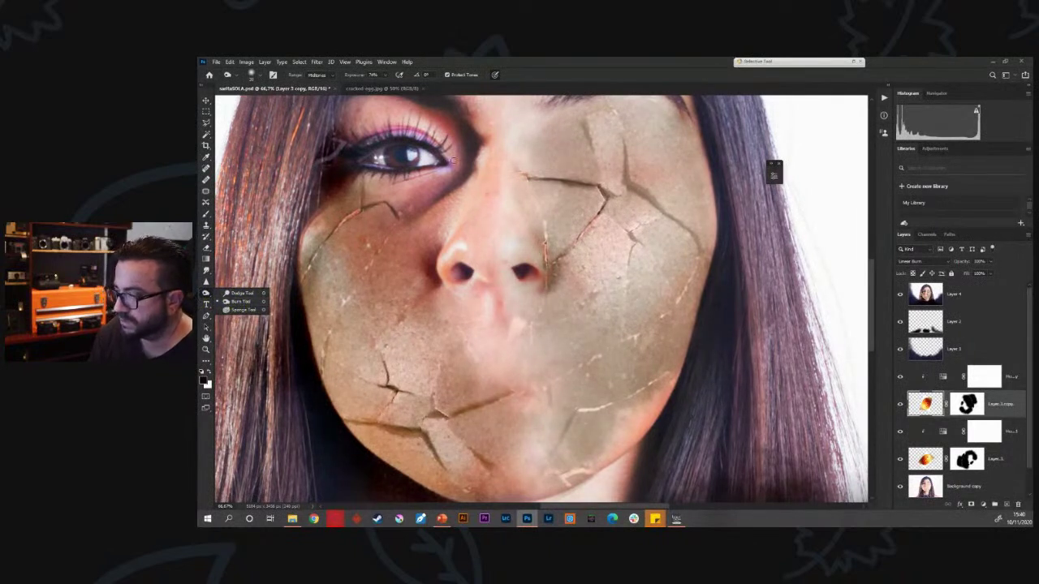
pyautogui.click(242, 293)
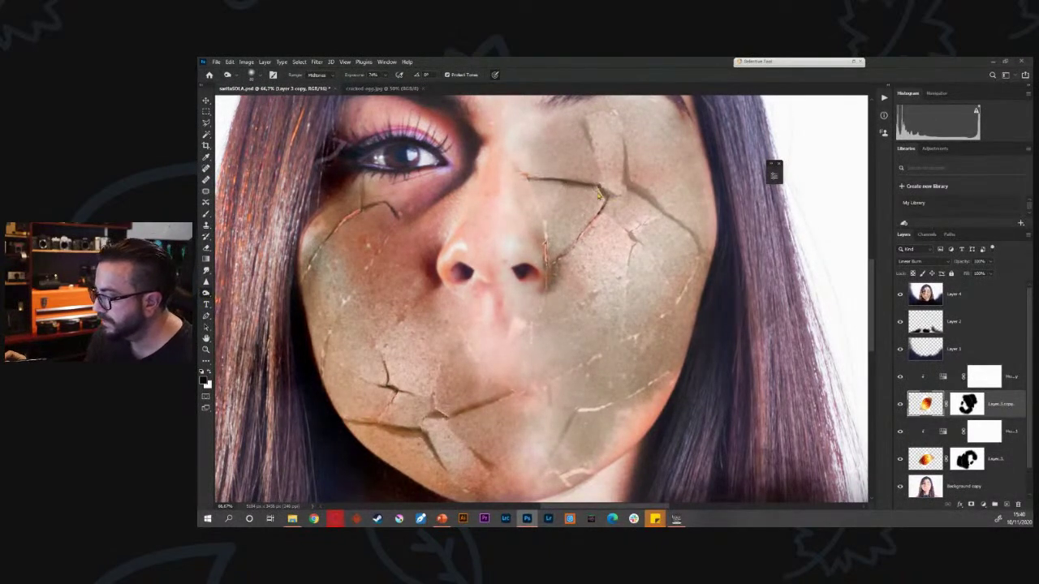
pyautogui.click(978, 300)
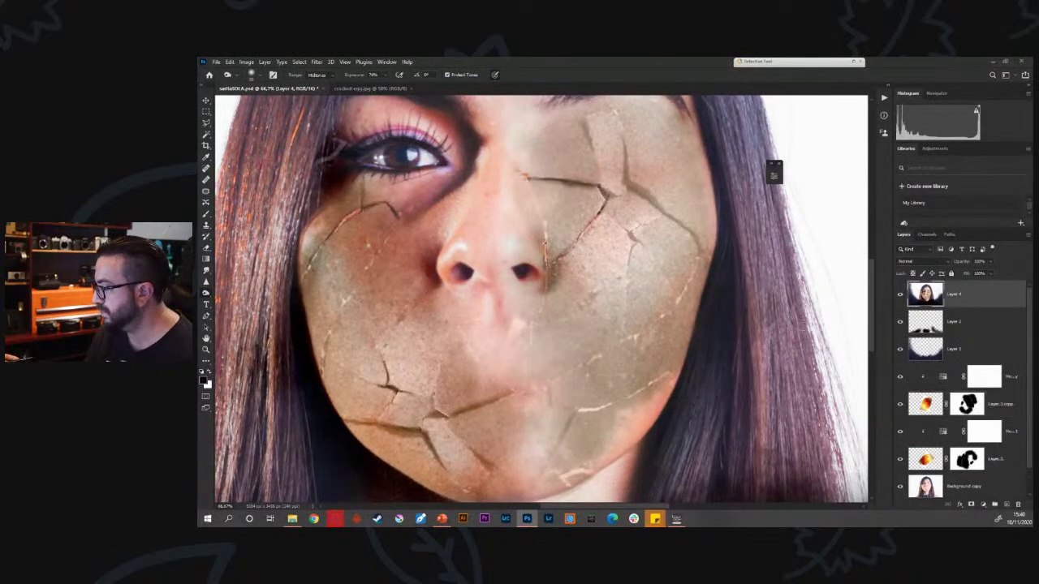
pyautogui.moveTo(604, 189); pyautogui.dragTo(592, 221)
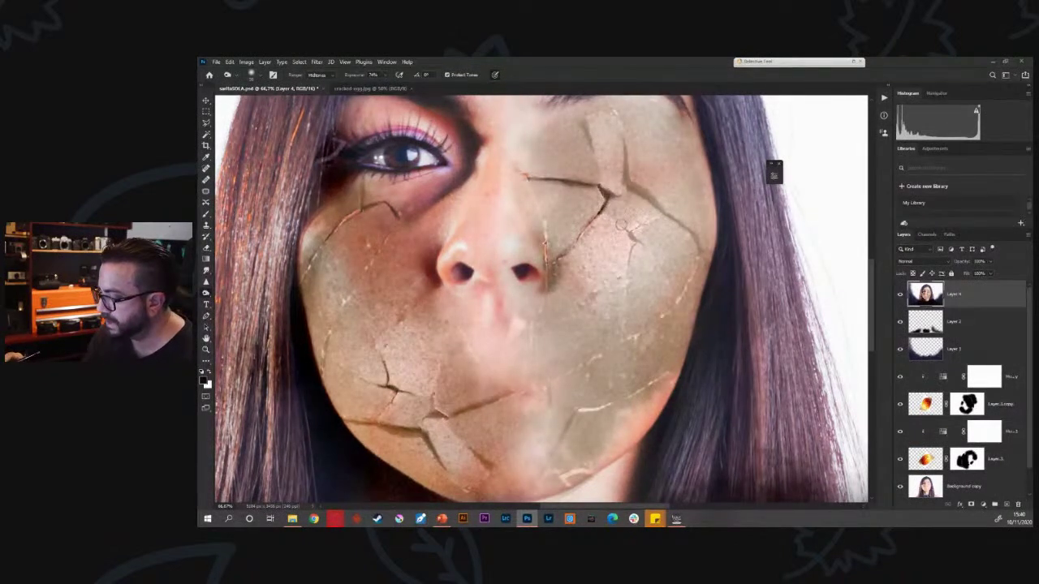
pyautogui.moveTo(631, 156)
pyautogui.mouseDown()
pyautogui.moveTo(629, 183)
pyautogui.moveTo(682, 225)
pyautogui.moveTo(698, 262)
pyautogui.mouseUp()
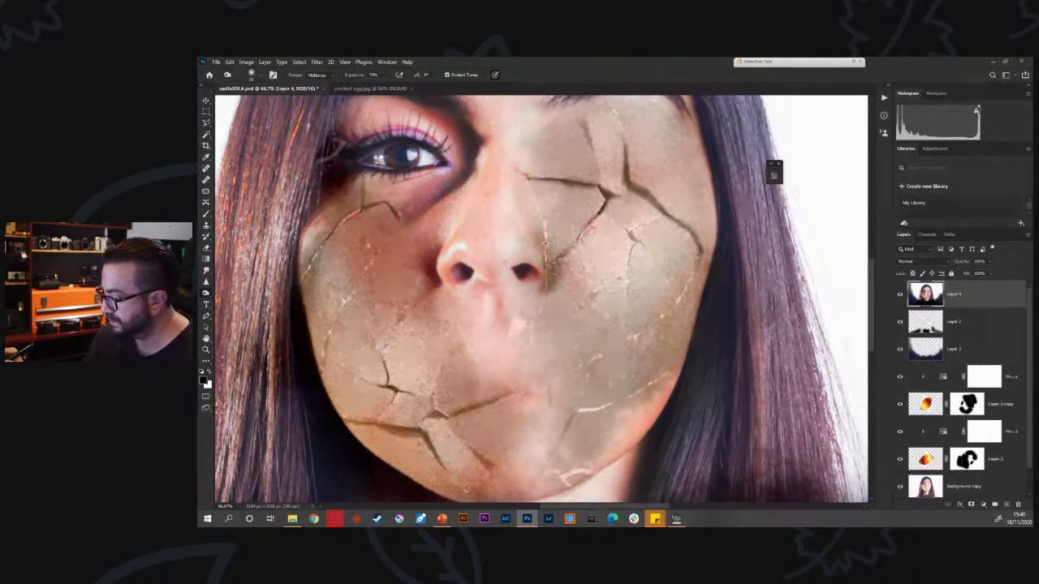
pyautogui.moveTo(698, 261); pyautogui.dragTo(677, 303)
pyautogui.moveTo(652, 250)
pyautogui.mouseDown()
pyautogui.moveTo(630, 233)
pyautogui.moveTo(642, 246)
pyautogui.moveTo(649, 221)
pyautogui.moveTo(642, 244)
pyautogui.moveTo(675, 279)
pyautogui.moveTo(604, 200)
pyautogui.moveTo(565, 244)
pyautogui.moveTo(551, 280)
pyautogui.moveTo(546, 227)
pyautogui.mouseUp()
# Burn the jaw cracks on the open-eye side and the outer lower cheek on the erased-eye side with a larger brush
pyautogui.press(']')
pyautogui.press(']')
pyautogui.press(']')
pyautogui.press(']')
pyautogui.press(']')
pyautogui.press(']')
pyautogui.press(']')
pyautogui.moveTo(508, 395)
pyautogui.mouseDown()
pyautogui.moveTo(445, 416)
pyautogui.moveTo(400, 391)
pyautogui.mouseUp()
pyautogui.press(']')
pyautogui.press(']')
pyautogui.press(']')
pyautogui.press(']')
pyautogui.press(']')
pyautogui.press(']')
pyautogui.press(']')
pyautogui.press(']')
pyautogui.press(']')
pyautogui.press(']')
pyautogui.press(']')
pyautogui.moveTo(665, 367)
pyautogui.mouseDown()
pyautogui.moveTo(563, 457)
pyautogui.moveTo(656, 347)
pyautogui.mouseUp()
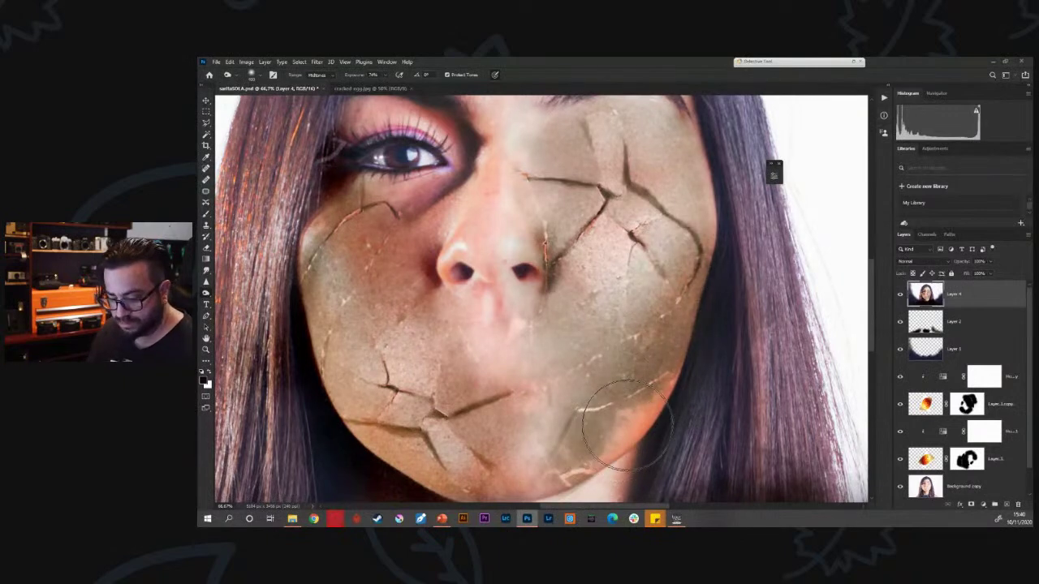
# Burn the outer edges of the face, the hairline and the hair around the forehead with a large brush
pyautogui.hotkey('ctrl', '-')
pyautogui.hotkey('ctrl', '-')
pyautogui.hotkey('ctrl', '-')
pyautogui.hotkey('ctrl', '-')
pyautogui.hotkey('ctrl', '+')
pyautogui.hotkey('ctrl', '+')
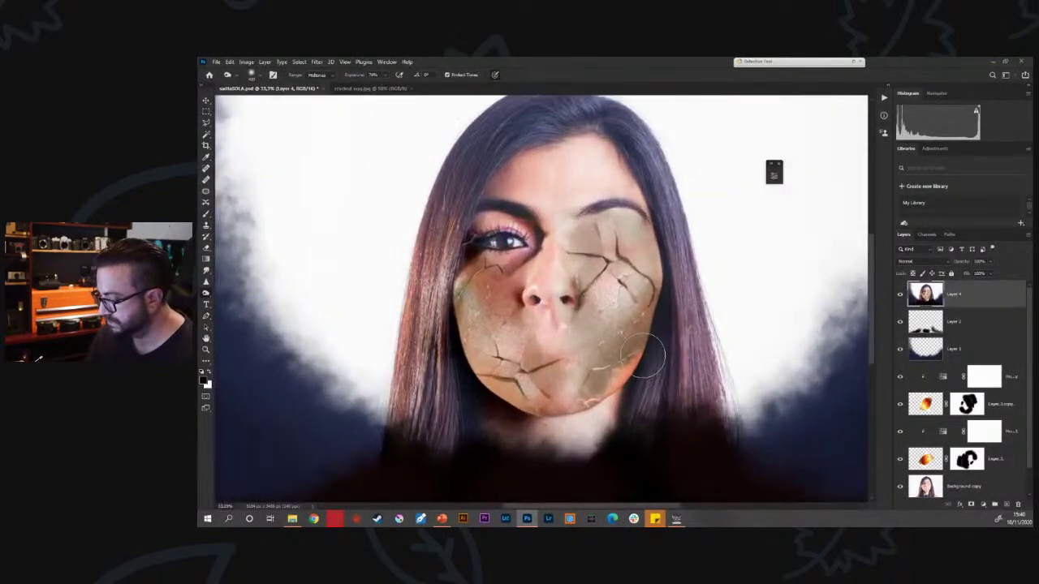
pyautogui.moveTo(600, 430)
pyautogui.mouseDown()
pyautogui.moveTo(664, 304)
pyautogui.moveTo(647, 201)
pyautogui.mouseUp()
pyautogui.moveTo(646, 379)
pyautogui.mouseDown()
pyautogui.moveTo(664, 306)
pyautogui.moveTo(622, 166)
pyautogui.mouseUp()
pyautogui.moveTo(659, 225); pyautogui.dragTo(532, 144)
pyautogui.moveTo(461, 224)
pyautogui.mouseDown()
pyautogui.moveTo(581, 138)
pyautogui.moveTo(483, 266)
pyautogui.moveTo(499, 171)
pyautogui.moveTo(459, 236)
pyautogui.moveTo(589, 142)
pyautogui.moveTo(575, 142)
pyautogui.moveTo(459, 272)
pyautogui.mouseUp()
pyautogui.press('[')
pyautogui.press('[')
pyautogui.press('[')
pyautogui.press('[')
pyautogui.press('[')
pyautogui.press('[')
pyautogui.press('[')
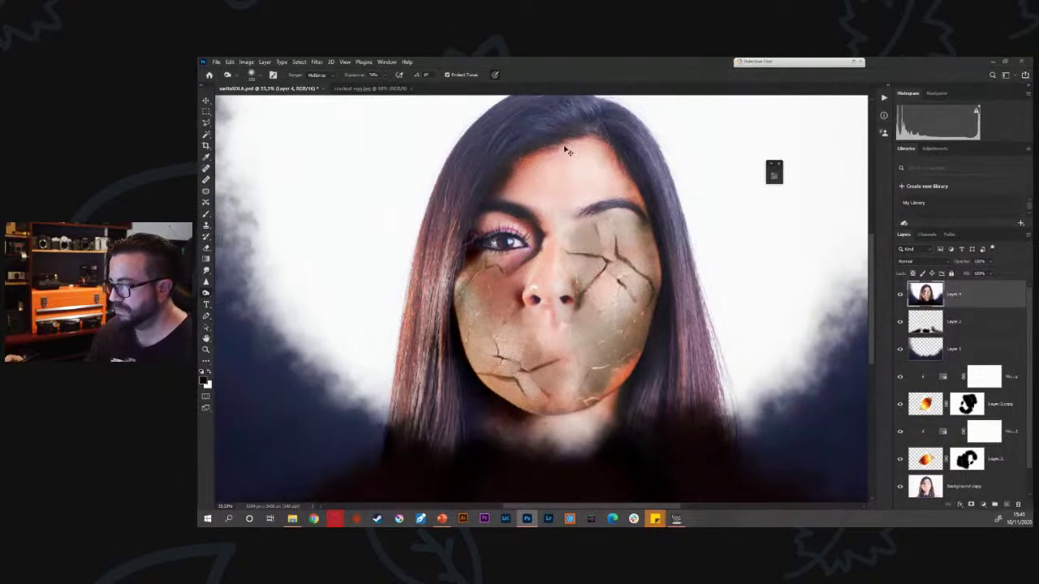
# Resize the brush and burn the erased mouth area, the chin and the lower face to deepen their shading
pyautogui.hotkey('ctrl', '-')
pyautogui.hotkey('ctrl', '-')
pyautogui.hotkey('ctrl', '+')
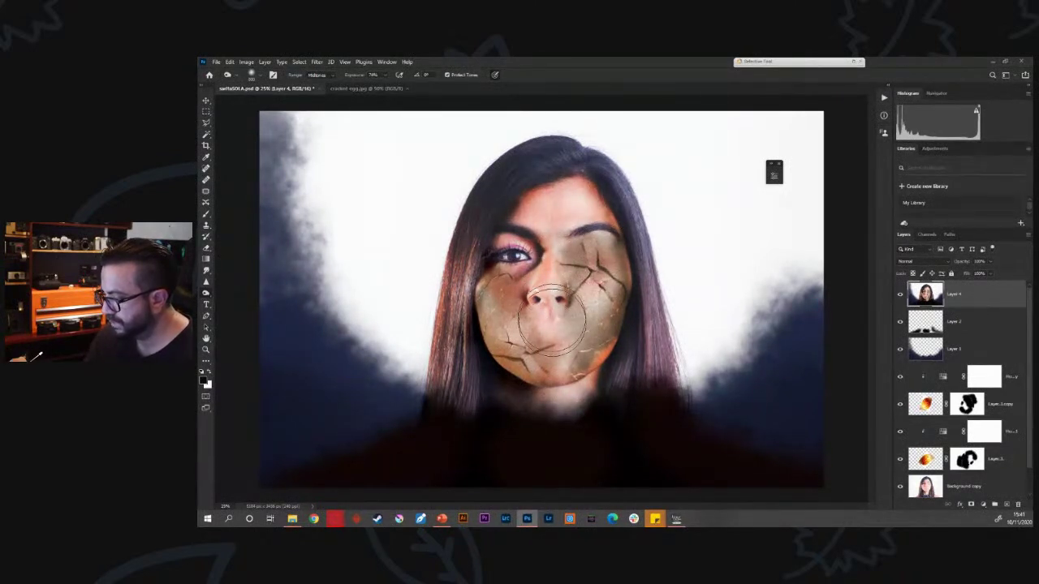
pyautogui.press('[')
pyautogui.press('[')
pyautogui.press('[')
pyautogui.press('[')
pyautogui.press('[')
pyautogui.press('[')
pyautogui.press('[')
pyautogui.press('[')
pyautogui.press('[')
pyautogui.press('[')
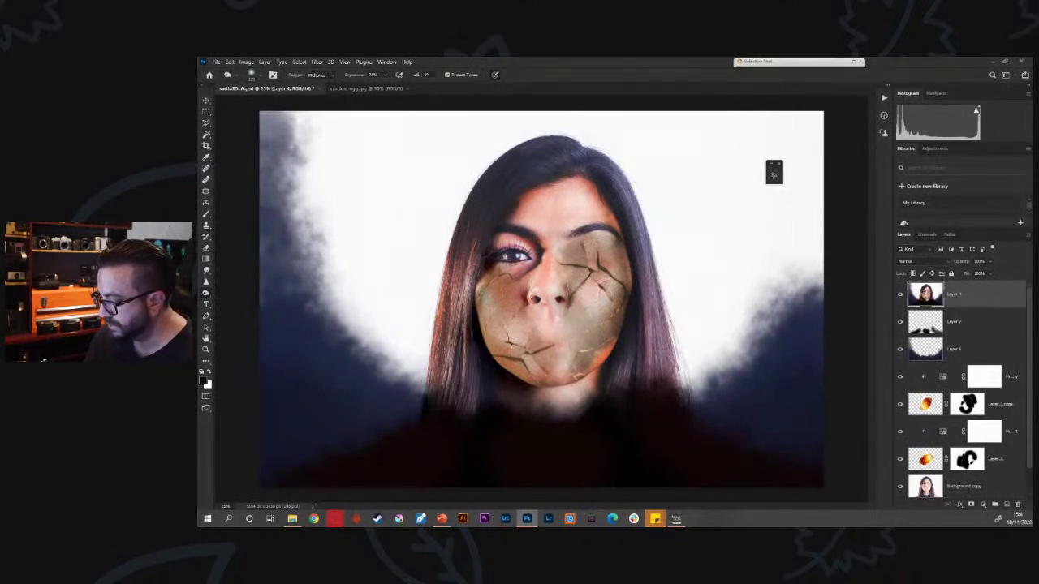
pyautogui.press(']')
pyautogui.press(']')
pyautogui.press(']')
pyautogui.press(']')
pyautogui.press(']')
pyautogui.moveTo(556, 348); pyautogui.dragTo(575, 343)
pyautogui.press(']')
pyautogui.press(']')
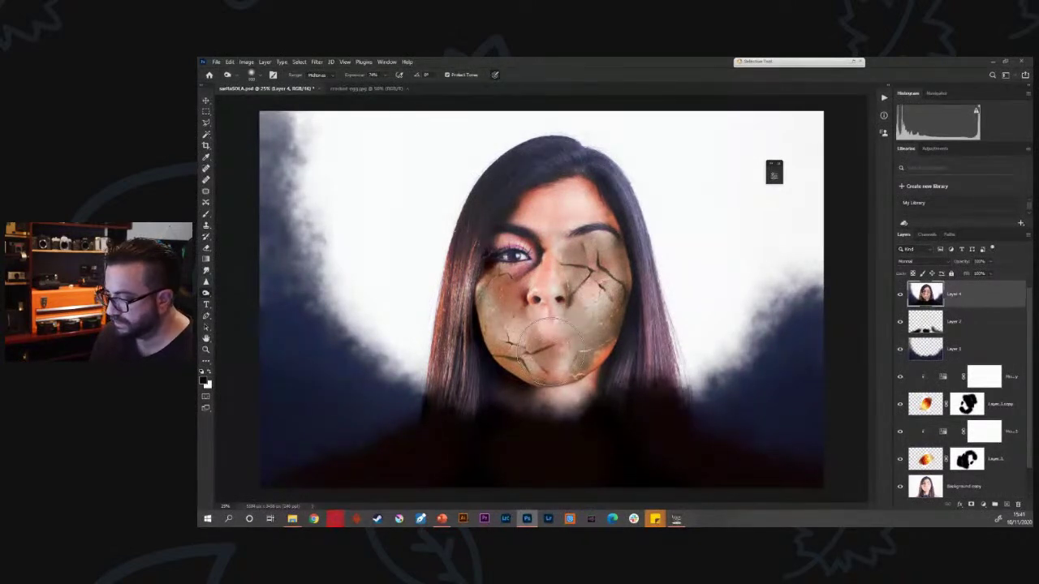
pyautogui.press(']')
pyautogui.press(']')
pyautogui.press(']')
pyautogui.press(']')
pyautogui.moveTo(568, 344)
pyautogui.mouseDown()
pyautogui.moveTo(605, 373)
pyautogui.moveTo(609, 291)
pyautogui.moveTo(603, 434)
pyautogui.moveTo(635, 294)
pyautogui.moveTo(625, 392)
pyautogui.moveTo(639, 331)
pyautogui.moveTo(617, 397)
pyautogui.mouseUp()
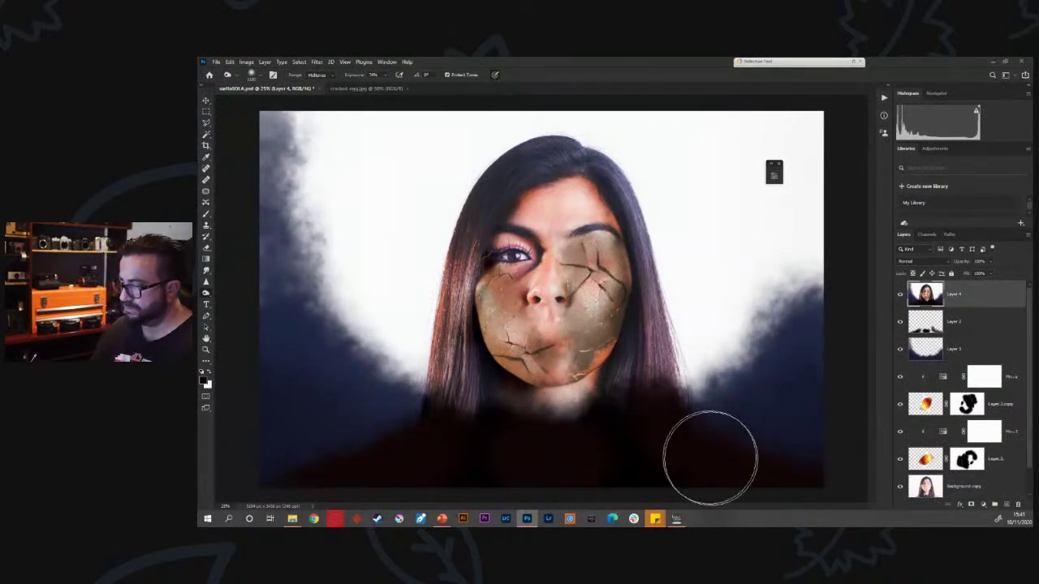
pyautogui.moveTo(663, 363)
pyautogui.mouseDown()
pyautogui.moveTo(674, 429)
pyautogui.moveTo(661, 312)
pyautogui.moveTo(623, 168)
pyautogui.moveTo(659, 258)
pyautogui.moveTo(666, 415)
pyautogui.moveTo(647, 267)
pyautogui.moveTo(506, 238)
pyautogui.moveTo(603, 267)
pyautogui.moveTo(586, 221)
pyautogui.moveTo(637, 272)
pyautogui.moveTo(567, 240)
pyautogui.moveTo(615, 252)
pyautogui.moveTo(603, 300)
pyautogui.moveTo(586, 276)
pyautogui.moveTo(583, 301)
pyautogui.moveTo(572, 268)
pyautogui.moveTo(587, 325)
pyautogui.moveTo(551, 353)
pyautogui.mouseUp()
# Crop the image to a portrait format framed closely around the woman's head and hair, keeping the full height
pyautogui.hotkey('ctrl', '-')
pyautogui.hotkey('ctrl', '+')
pyautogui.press('c')
pyautogui.moveTo(383, 111)
pyautogui.mouseDown()
pyautogui.moveTo(543, 394)
pyautogui.moveTo(730, 497)
pyautogui.mouseUp()
pyautogui.press('Return')
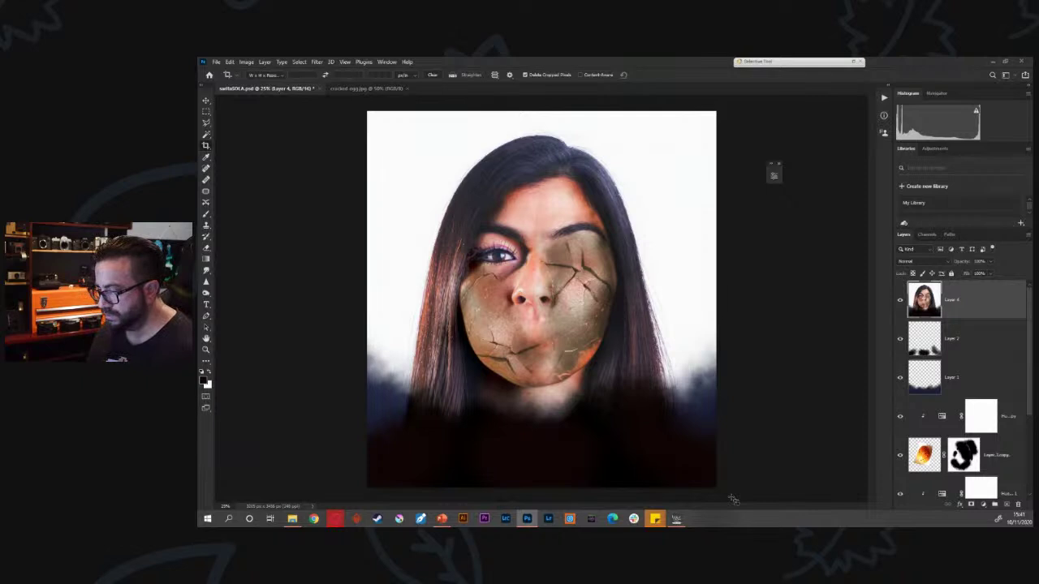
pyautogui.hotkey('ctrl', '-')
pyautogui.hotkey('ctrl', '-')
pyautogui.hotkey('ctrl', '+')
pyautogui.hotkey('ctrl', '+')
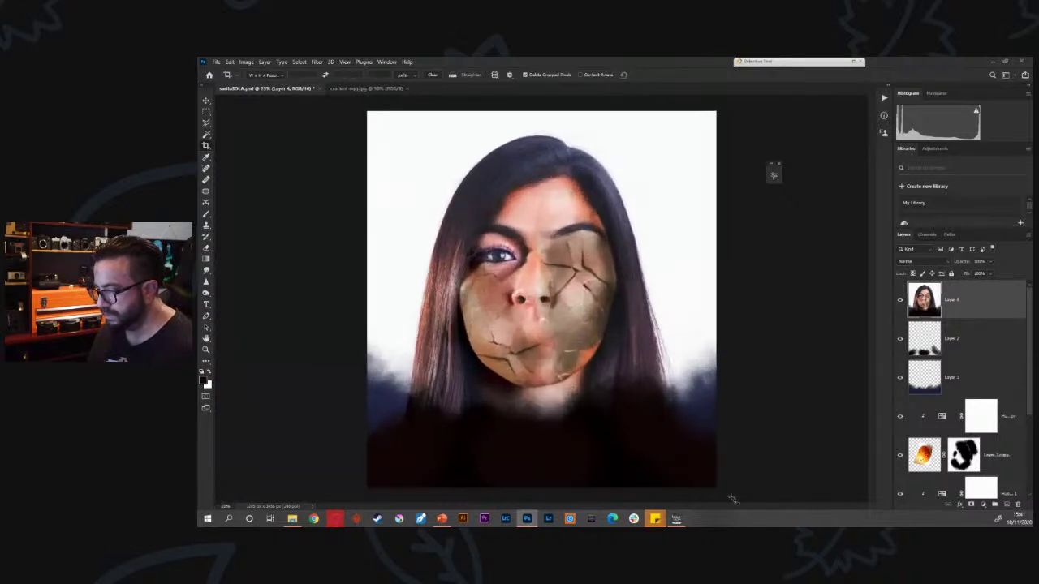
pyautogui.hotkey('ctrl', '-')
pyautogui.hotkey('ctrl', '+')
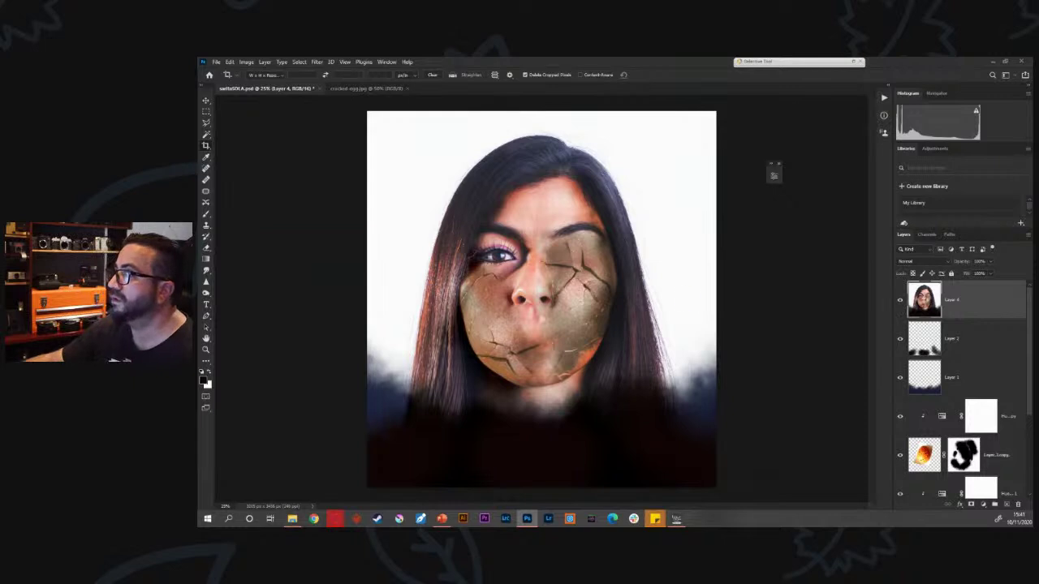
# Place the cicatriz stitched-scar photo, then scale it down and rotate it so the stitches run down the forehead towards the brow
pyautogui.moveTo(200, 267); pyautogui.dragTo(549, 264)
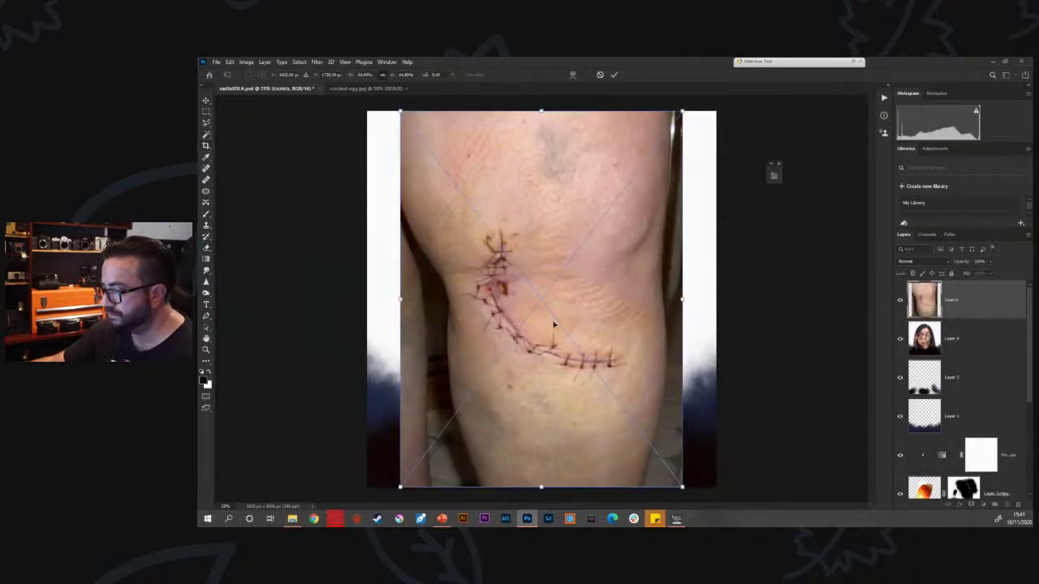
pyautogui.moveTo(553, 322); pyautogui.dragTo(674, 239)
pyautogui.moveTo(684, 457); pyautogui.dragTo(519, 276)
pyautogui.moveTo(556, 230); pyautogui.dragTo(521, 206)
pyautogui.moveTo(500, 144); pyautogui.dragTo(593, 198)
pyautogui.moveTo(629, 154); pyautogui.dragTo(601, 193)
pyautogui.click(988, 262)
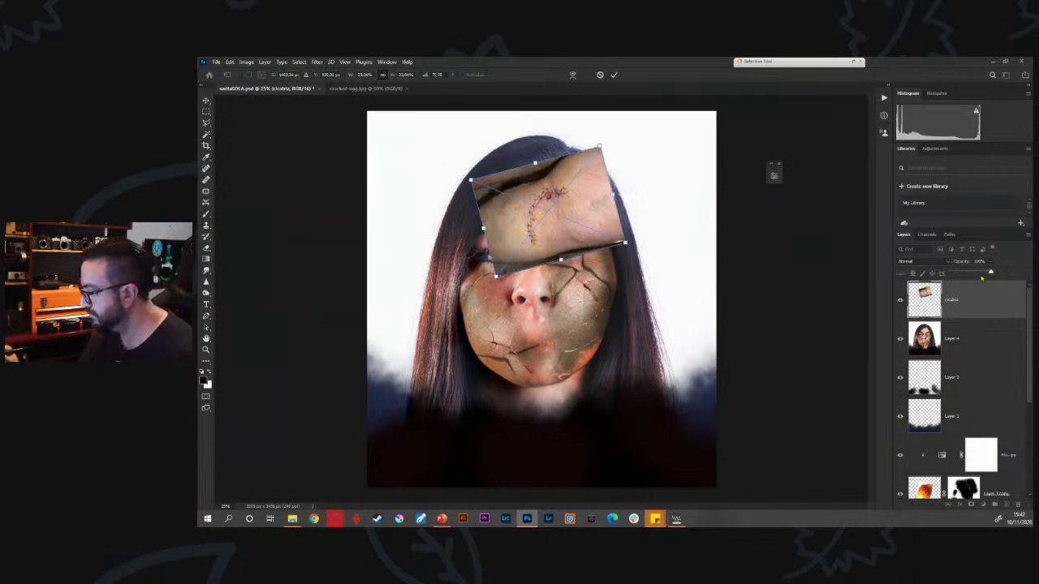
pyautogui.moveTo(991, 273); pyautogui.dragTo(973, 274)
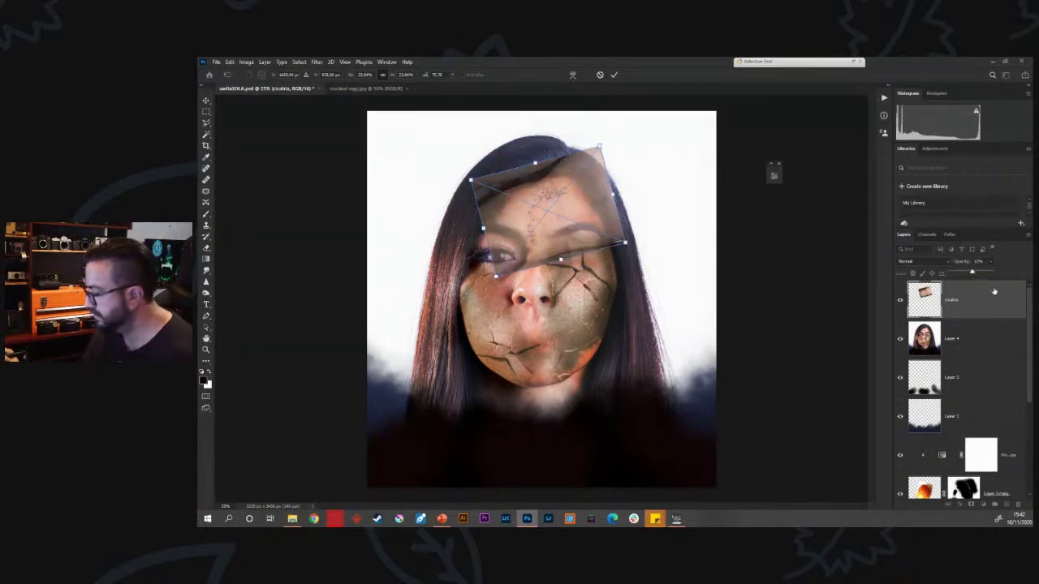
pyautogui.moveTo(1022, 285); pyautogui.dragTo(1001, 328)
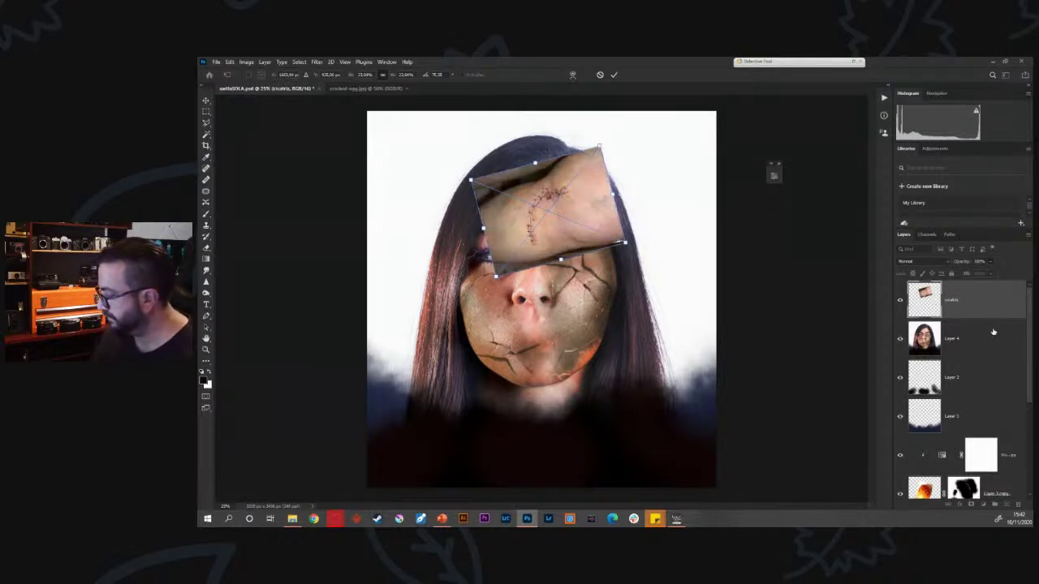
pyautogui.press('Return')
# Set the scar layer's blend mode to Multiply
pyautogui.press('c')
pyautogui.click(925, 266)
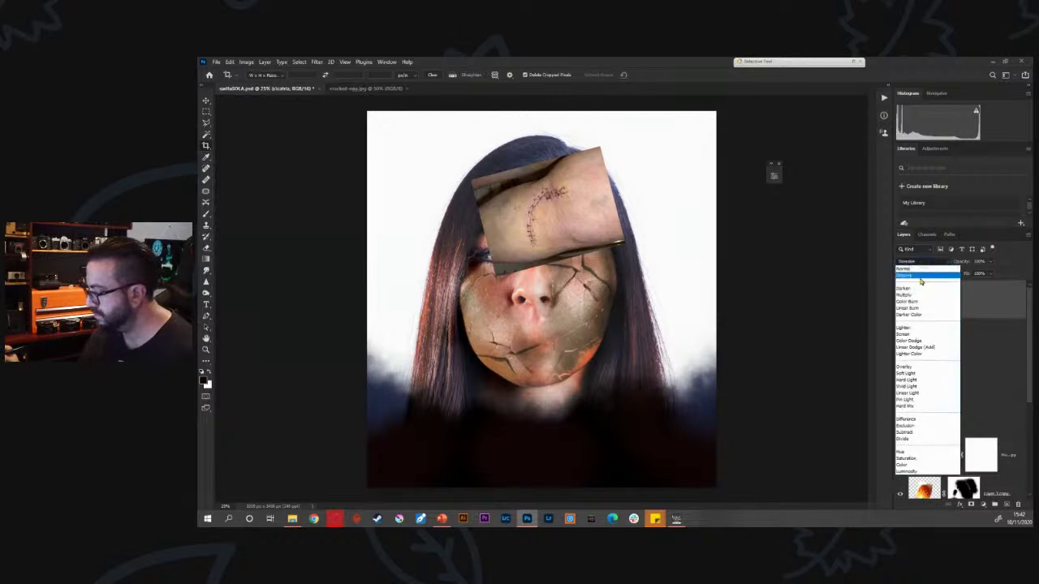
pyautogui.click(917, 290)
pyautogui.press('Down')
pyautogui.press('Up')
pyautogui.press('Down')
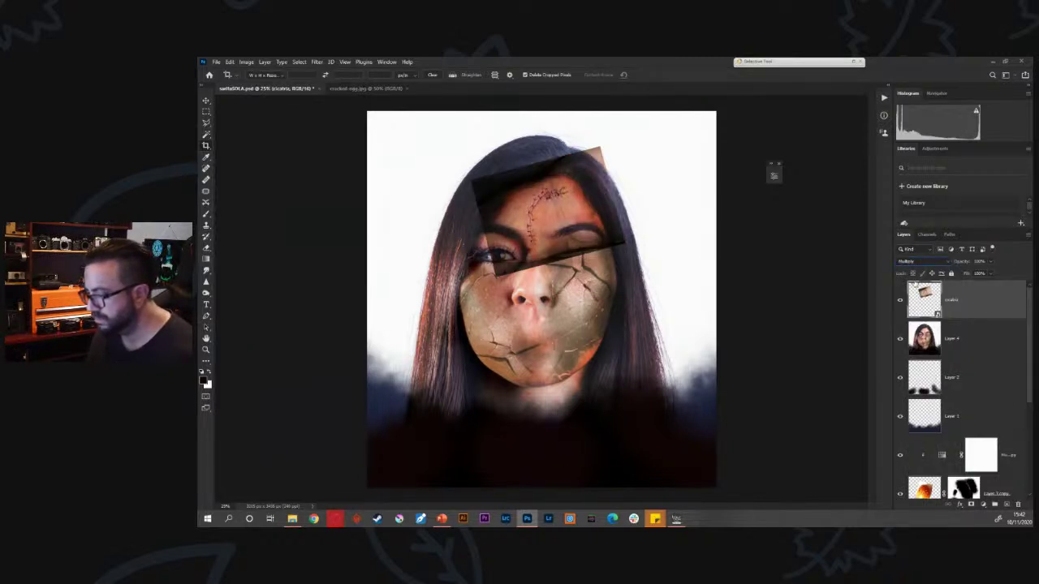
pyautogui.press('Down')
pyautogui.press('Down')
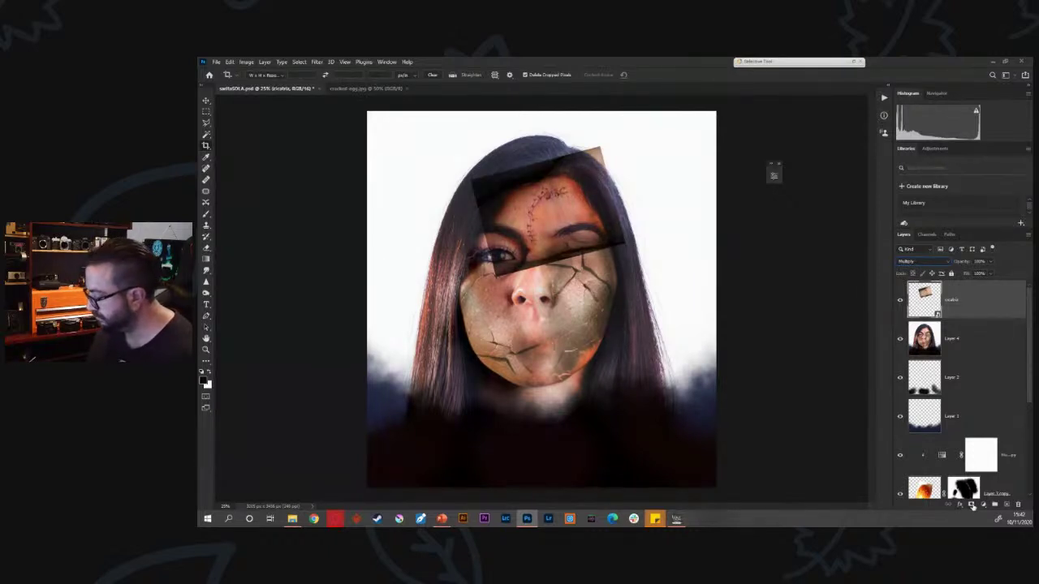
# Add a layer mask to the scar layer and paint out the photo around the stitches in black with a soft brush
pyautogui.click(972, 505)
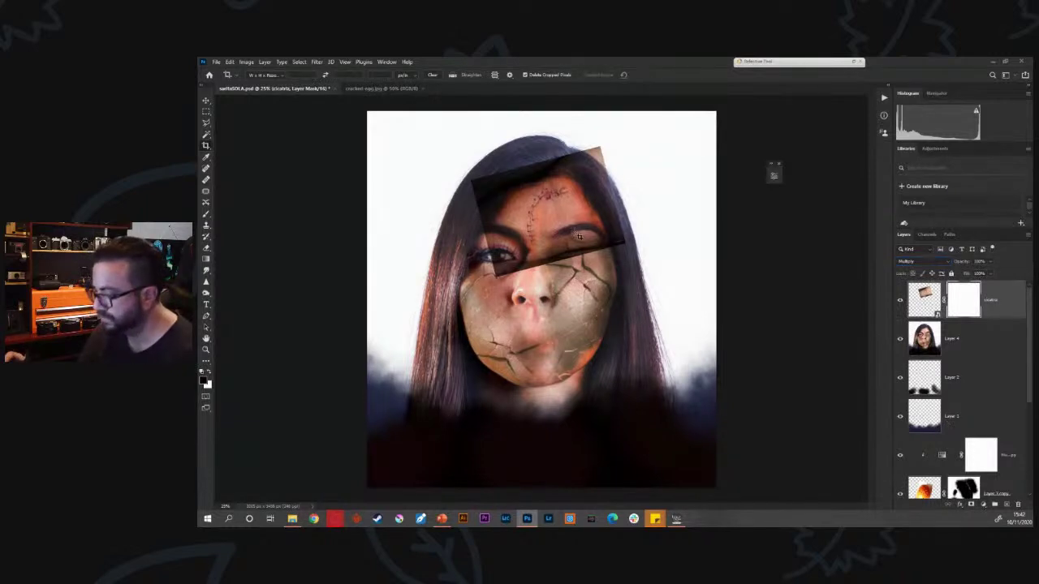
pyautogui.press('b')
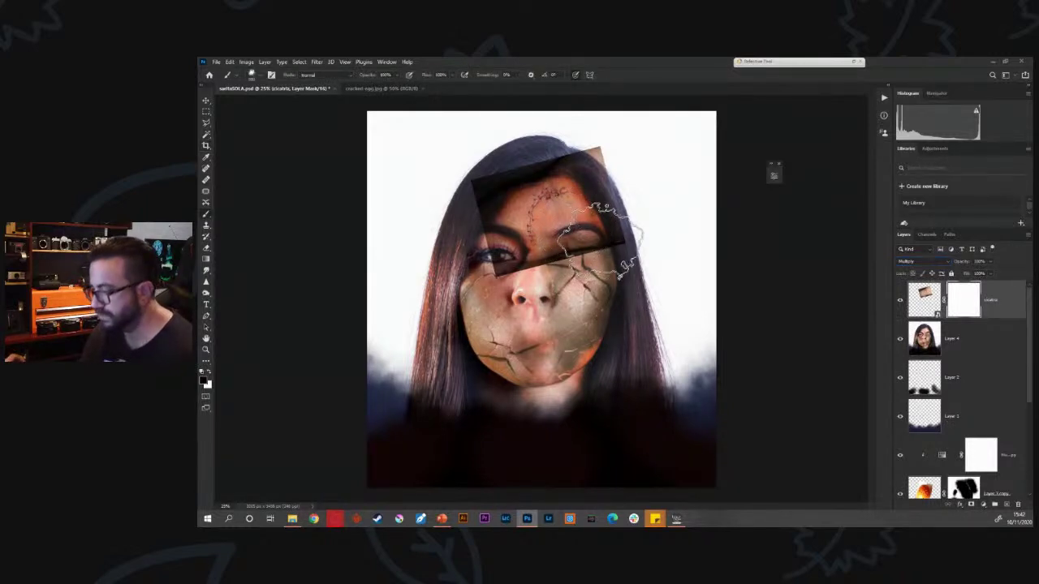
pyautogui.moveTo(583, 252)
pyautogui.mouseDown()
pyautogui.moveTo(615, 209)
pyautogui.moveTo(606, 162)
pyautogui.moveTo(574, 142)
pyautogui.moveTo(622, 154)
pyautogui.moveTo(506, 148)
pyautogui.moveTo(435, 251)
pyautogui.moveTo(502, 148)
pyautogui.moveTo(479, 284)
pyautogui.moveTo(472, 244)
pyautogui.moveTo(490, 272)
pyautogui.moveTo(577, 300)
pyautogui.moveTo(593, 280)
pyautogui.moveTo(561, 280)
pyautogui.moveTo(581, 276)
pyautogui.moveTo(597, 236)
pyautogui.moveTo(577, 228)
pyautogui.moveTo(614, 215)
pyautogui.moveTo(617, 243)
pyautogui.mouseUp()
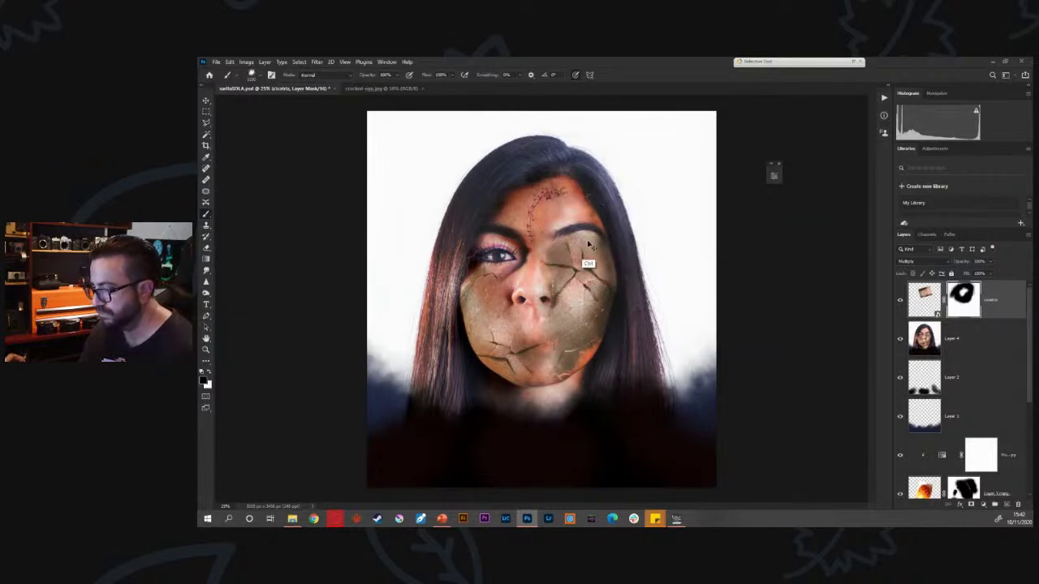
pyautogui.hotkey('ctrl', 'z')
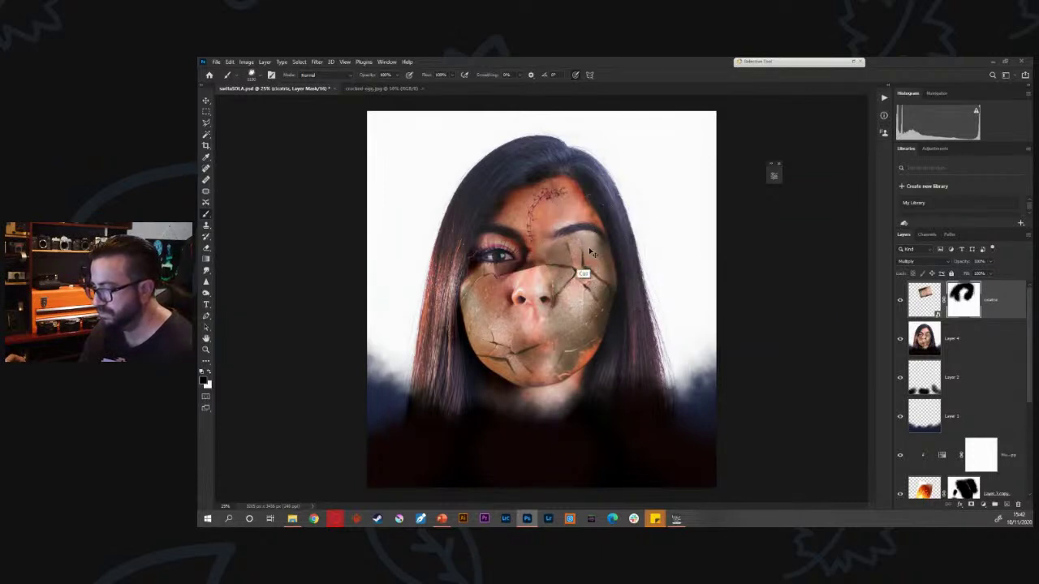
pyautogui.moveTo(499, 289)
pyautogui.mouseDown()
pyautogui.moveTo(520, 309)
pyautogui.moveTo(457, 268)
pyautogui.moveTo(428, 281)
pyautogui.mouseUp()
# Brighten the scar image with a Curves adjustment so its skin tone blends into the forehead
pyautogui.click(924, 300)
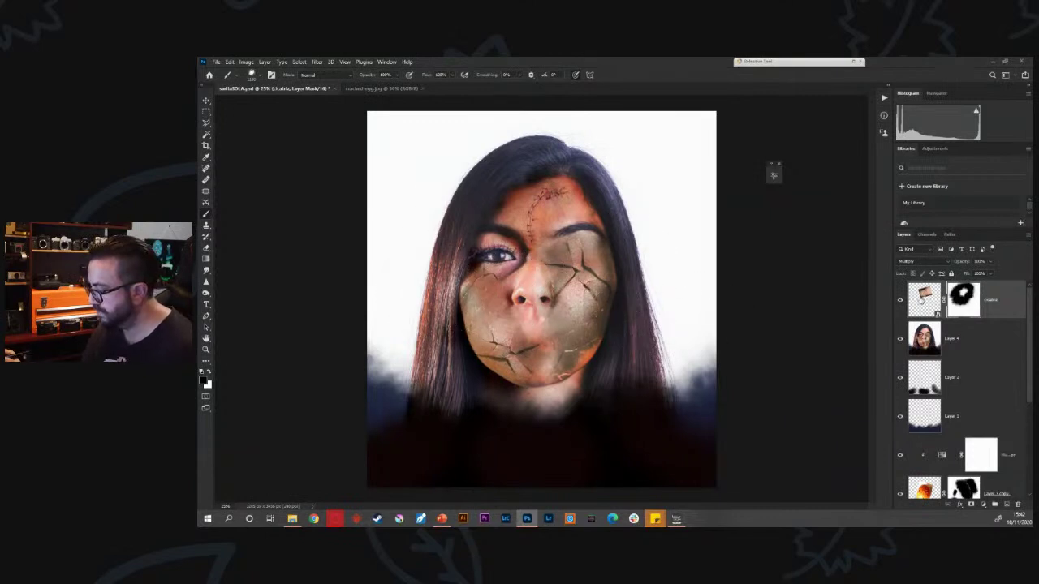
pyautogui.hotkey('ctrl', 'm')
pyautogui.moveTo(793, 235); pyautogui.dragTo(780, 217)
pyautogui.click(935, 182)
pyautogui.click(934, 182)
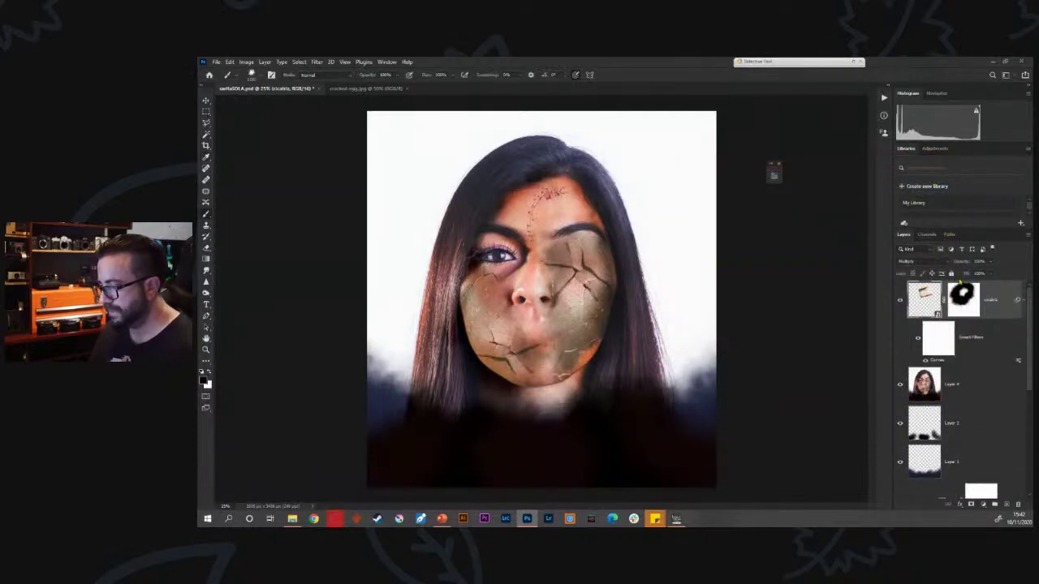
# Examine how the stitched scar blends into the forehead, both up close and in the whole portrait
pyautogui.hotkey('ctrl', '+')
pyautogui.hotkey('ctrl', '-')
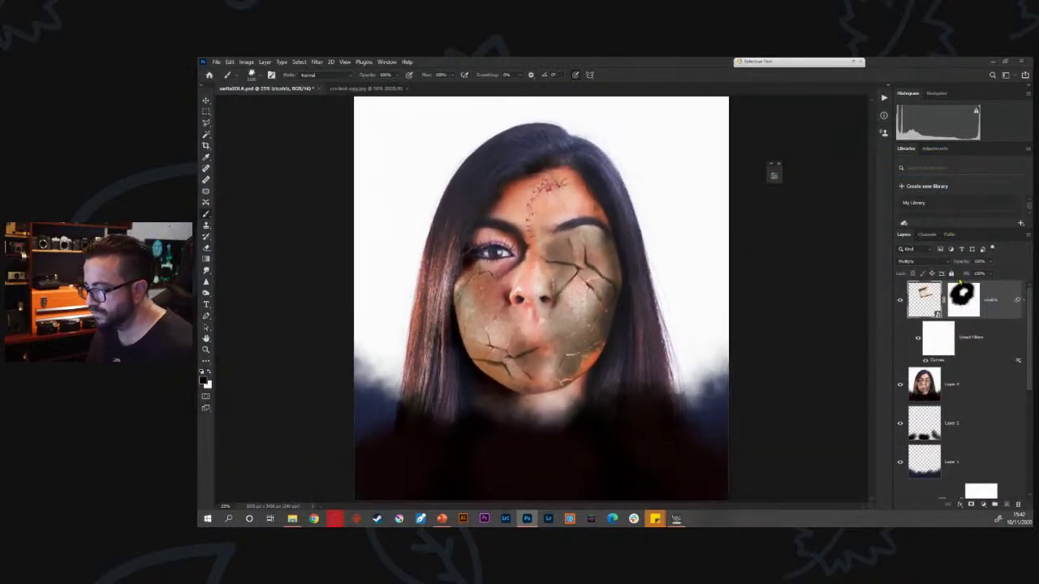
pyautogui.hotkey('ctrl', '+')
pyautogui.hotkey('ctrl', '+')
pyautogui.scroll(1, 541, 300)
pyautogui.moveTo(595, 181); pyautogui.dragTo(565, 269)
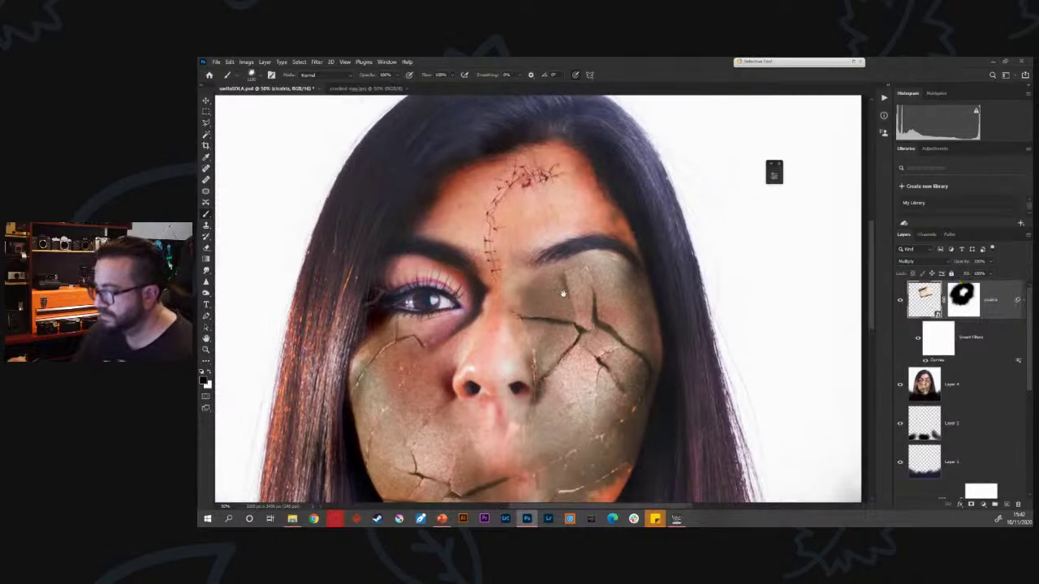
pyautogui.doubleClick(205, 338)
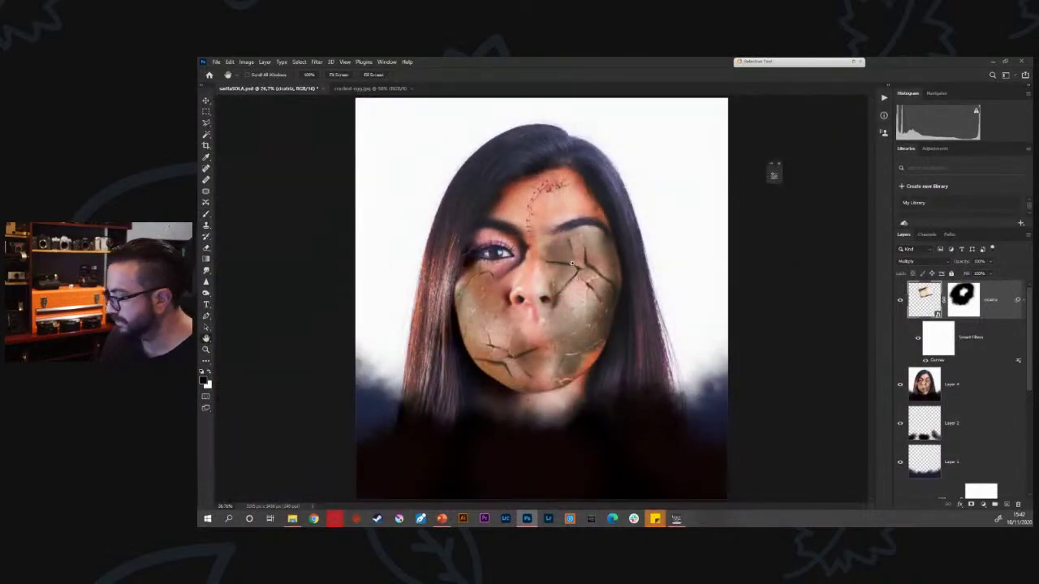
pyautogui.hotkey('ctrl', '-')
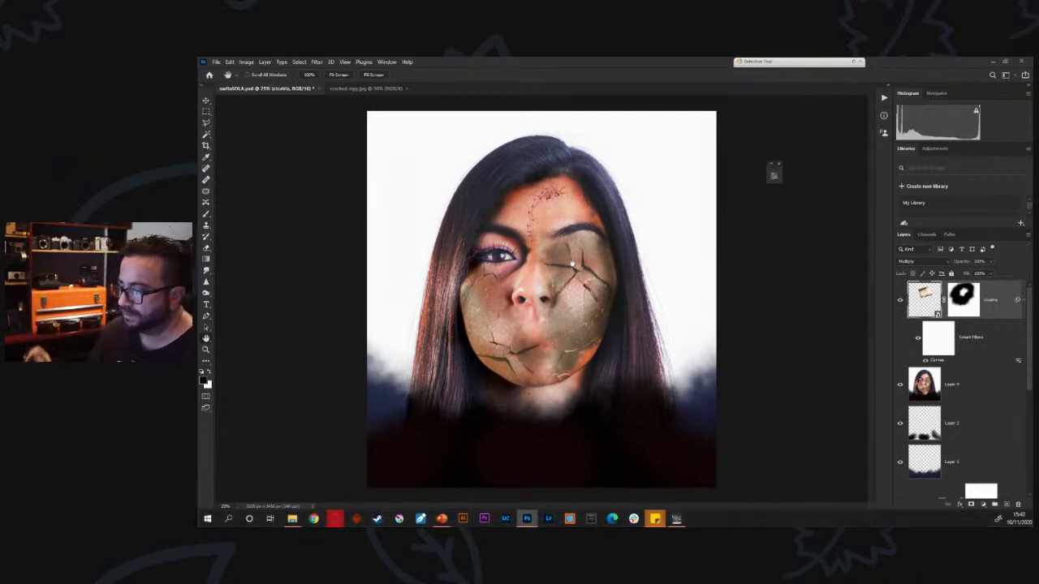
pyautogui.hotkey('ctrl', '-')
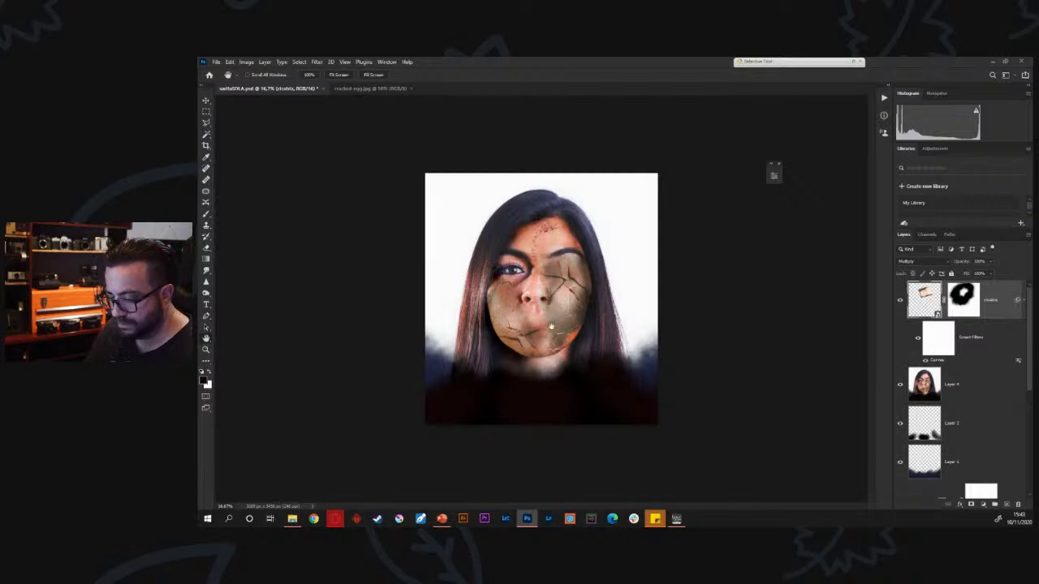
# Burn the hair, the hairline and the edges of the face on Layer 4 with a large brush
pyautogui.click(207, 294)
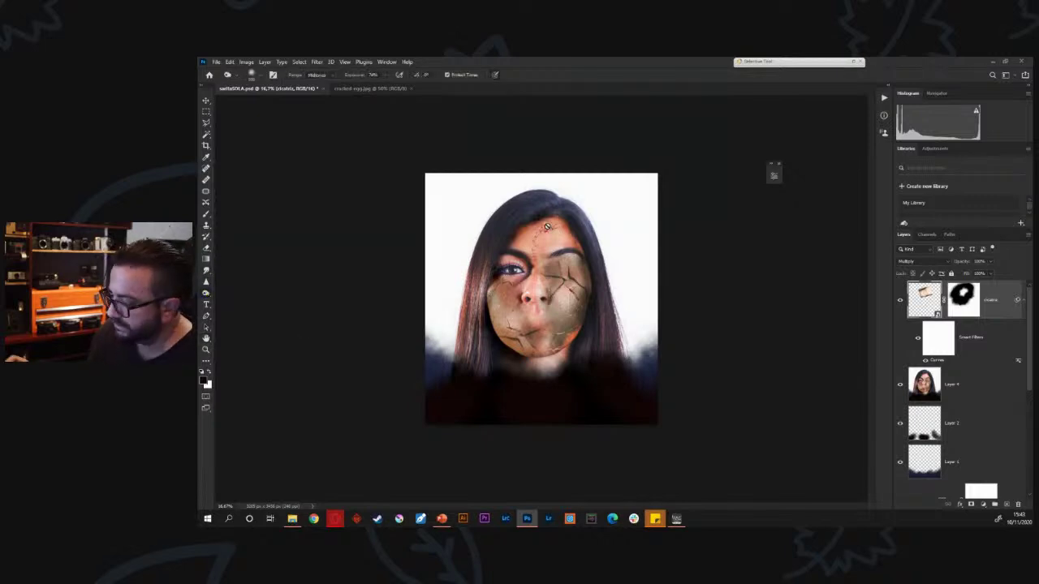
pyautogui.click(925, 388)
pyautogui.press('[')
pyautogui.press('[')
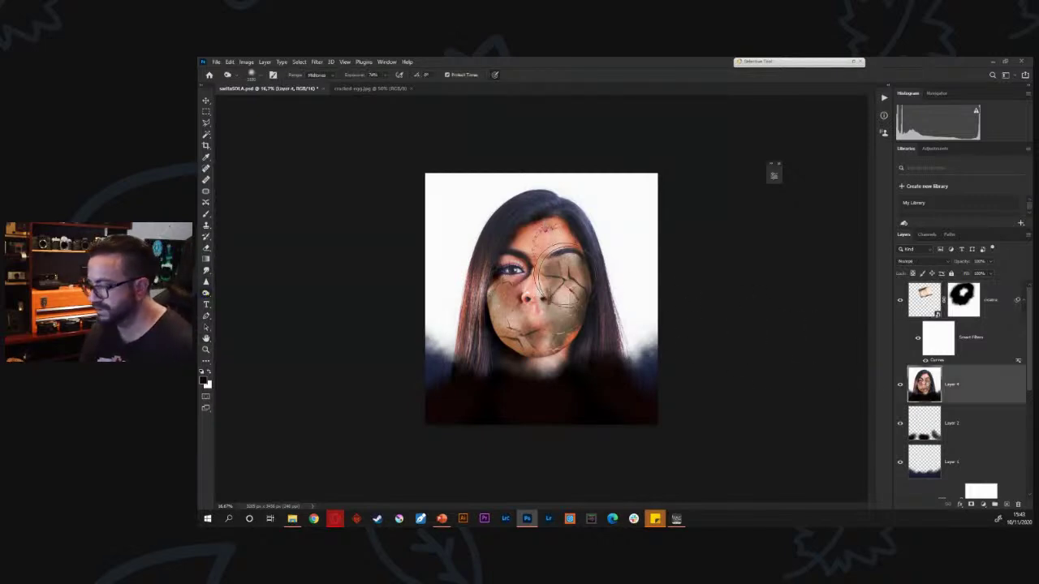
pyautogui.moveTo(527, 220)
pyautogui.mouseDown()
pyautogui.moveTo(522, 213)
pyautogui.moveTo(507, 239)
pyautogui.moveTo(502, 228)
pyautogui.moveTo(513, 231)
pyautogui.moveTo(493, 263)
pyautogui.moveTo(508, 222)
pyautogui.mouseUp()
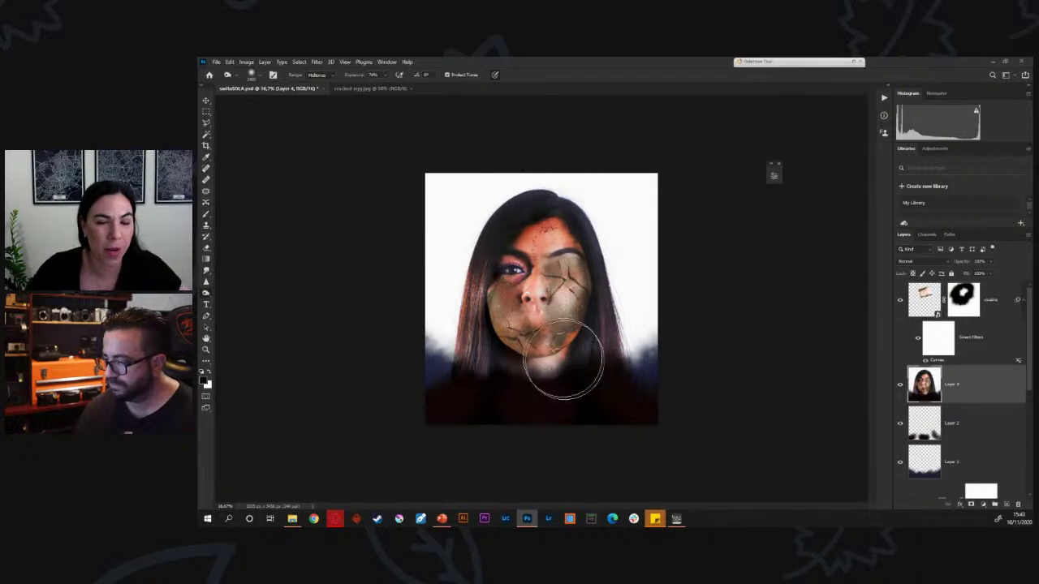
# Burn the jawline and neck on Layer 4 with a smaller brush to deepen the shadow under the chin
pyautogui.press('[')
pyautogui.press('[')
pyautogui.press('[')
pyautogui.press('[')
pyautogui.moveTo(581, 331)
pyautogui.mouseDown()
pyautogui.moveTo(547, 367)
pyautogui.moveTo(539, 358)
pyautogui.moveTo(573, 357)
pyautogui.mouseUp()
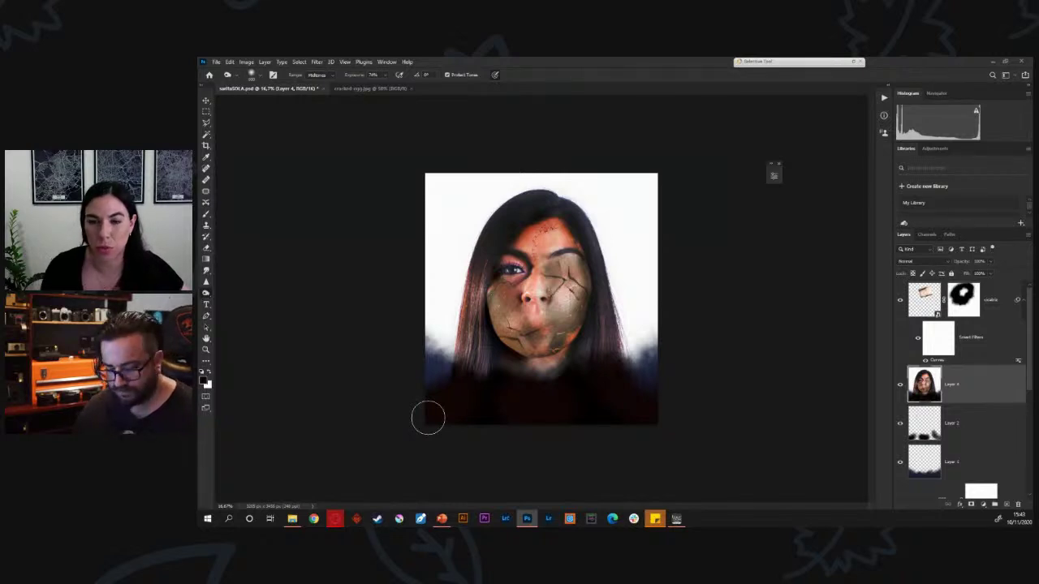
# Desaturate the face, neck and hair on Layer 4 with the Sponge tool to mute the orange skin tones
pyautogui.hotkey('ctrl', '+')
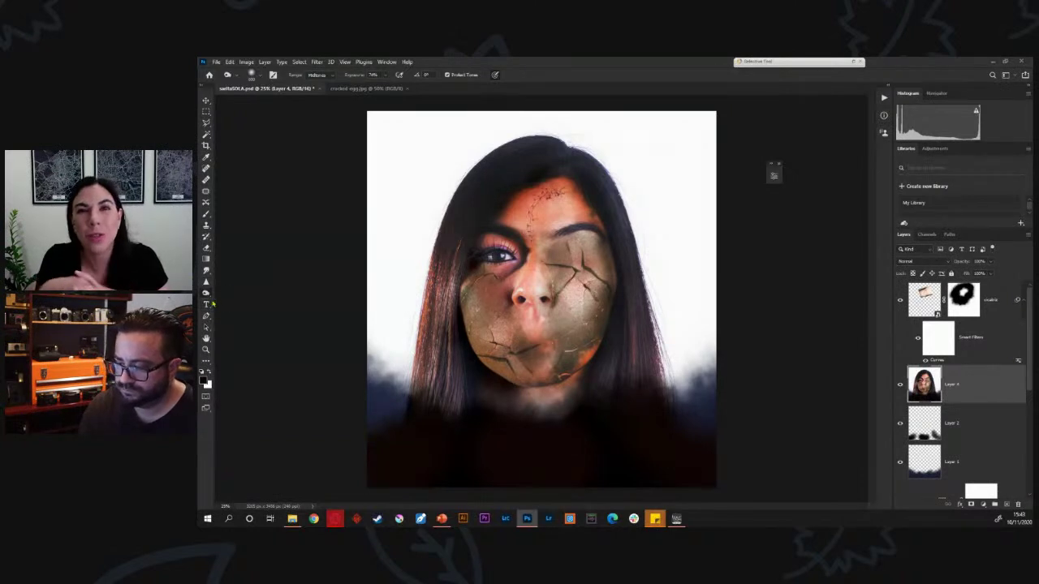
pyautogui.rightClick(206, 298)
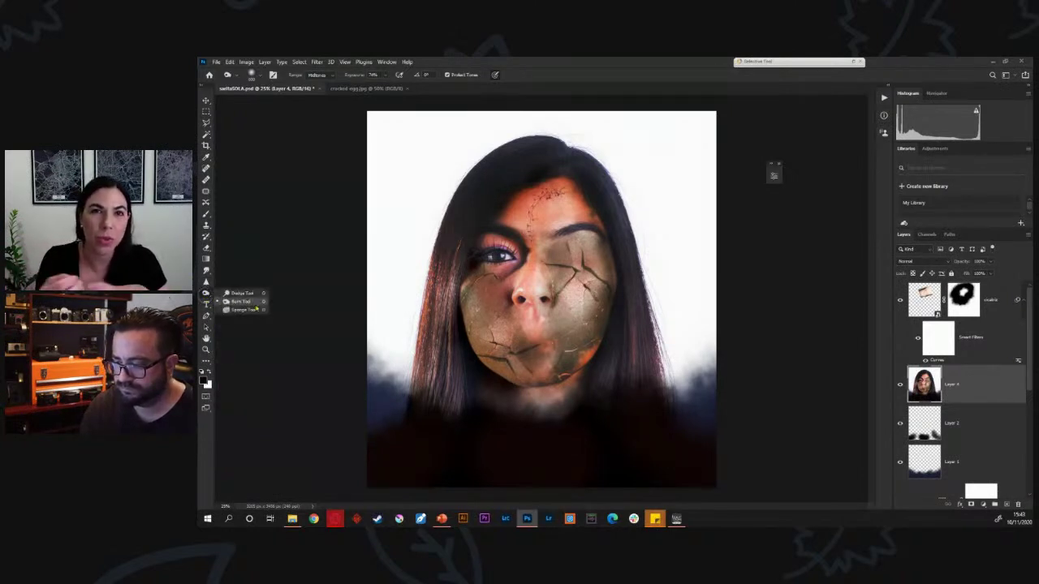
pyautogui.click(250, 311)
pyautogui.moveTo(568, 293)
pyautogui.mouseDown()
pyautogui.moveTo(576, 333)
pyautogui.moveTo(578, 211)
pyautogui.moveTo(521, 227)
pyautogui.moveTo(556, 239)
pyautogui.moveTo(526, 380)
pyautogui.moveTo(594, 349)
pyautogui.moveTo(624, 311)
pyautogui.mouseUp()
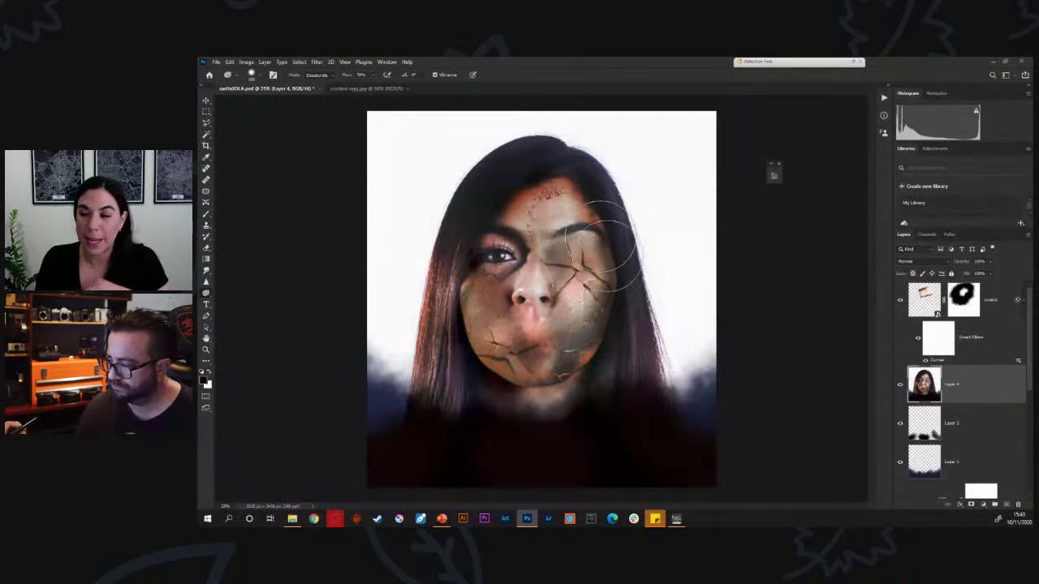
pyautogui.moveTo(503, 193)
pyautogui.mouseDown()
pyautogui.moveTo(443, 328)
pyautogui.moveTo(503, 402)
pyautogui.moveTo(529, 341)
pyautogui.moveTo(557, 418)
pyautogui.moveTo(607, 328)
pyautogui.moveTo(494, 439)
pyautogui.moveTo(611, 316)
pyautogui.moveTo(608, 236)
pyautogui.moveTo(563, 355)
pyautogui.moveTo(513, 416)
pyautogui.moveTo(506, 242)
pyautogui.moveTo(478, 310)
pyautogui.moveTo(503, 352)
pyautogui.moveTo(489, 221)
pyautogui.moveTo(440, 375)
pyautogui.moveTo(470, 453)
pyautogui.moveTo(483, 360)
pyautogui.moveTo(599, 369)
pyautogui.moveTo(603, 341)
pyautogui.moveTo(512, 435)
pyautogui.mouseUp()
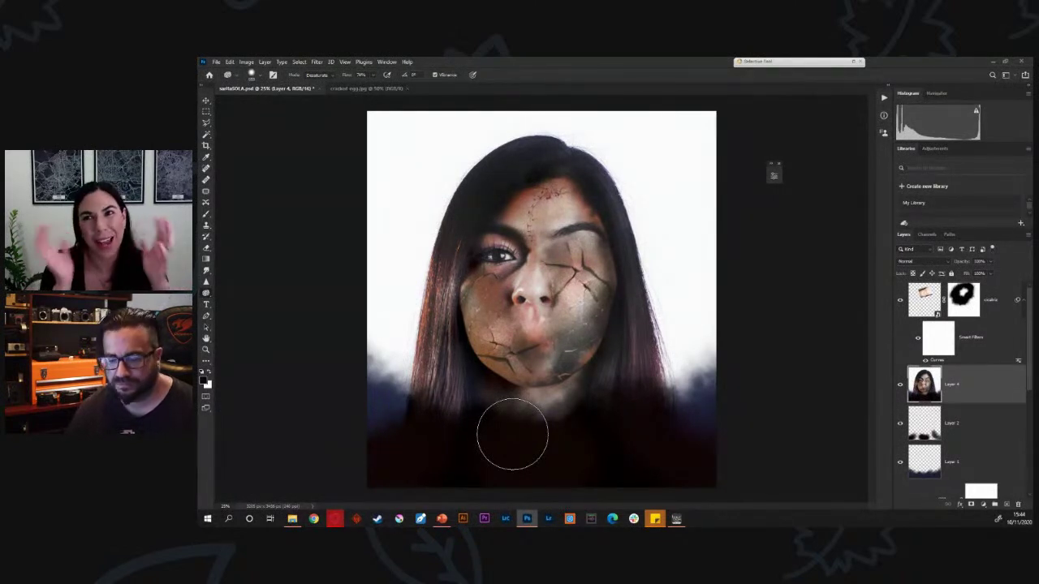
pyautogui.press('[')
pyautogui.press('[')
pyautogui.press('[')
pyautogui.press('[')
pyautogui.press('[')
pyautogui.press('[')
pyautogui.press('[')
pyautogui.press('[')
pyautogui.press('[')
pyautogui.press('[')
pyautogui.press('[')
pyautogui.press('[')
pyautogui.press('[')
pyautogui.press('[')
pyautogui.press('[')
pyautogui.press('[')
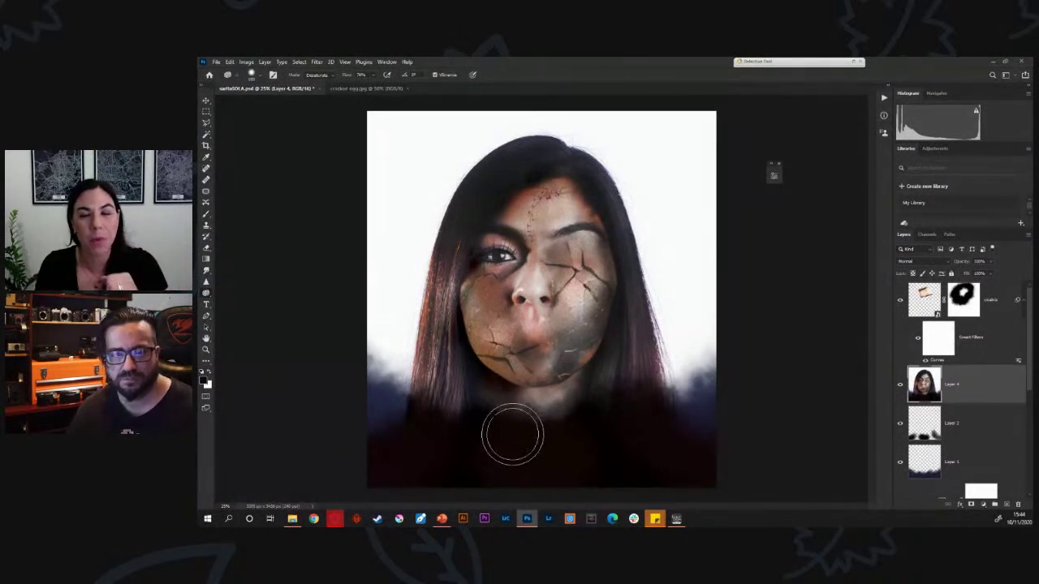